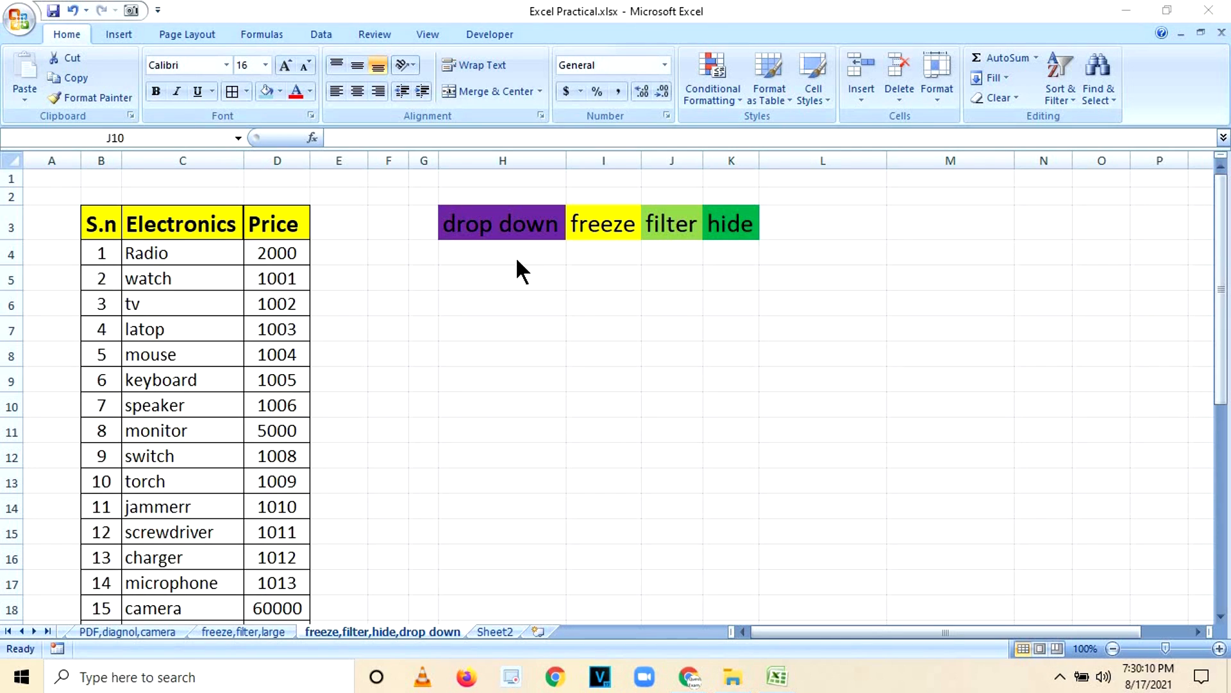
- Review the drop down, freeze, filter and hide topic headings in H3:K3
click(504, 222)
click(505, 221)
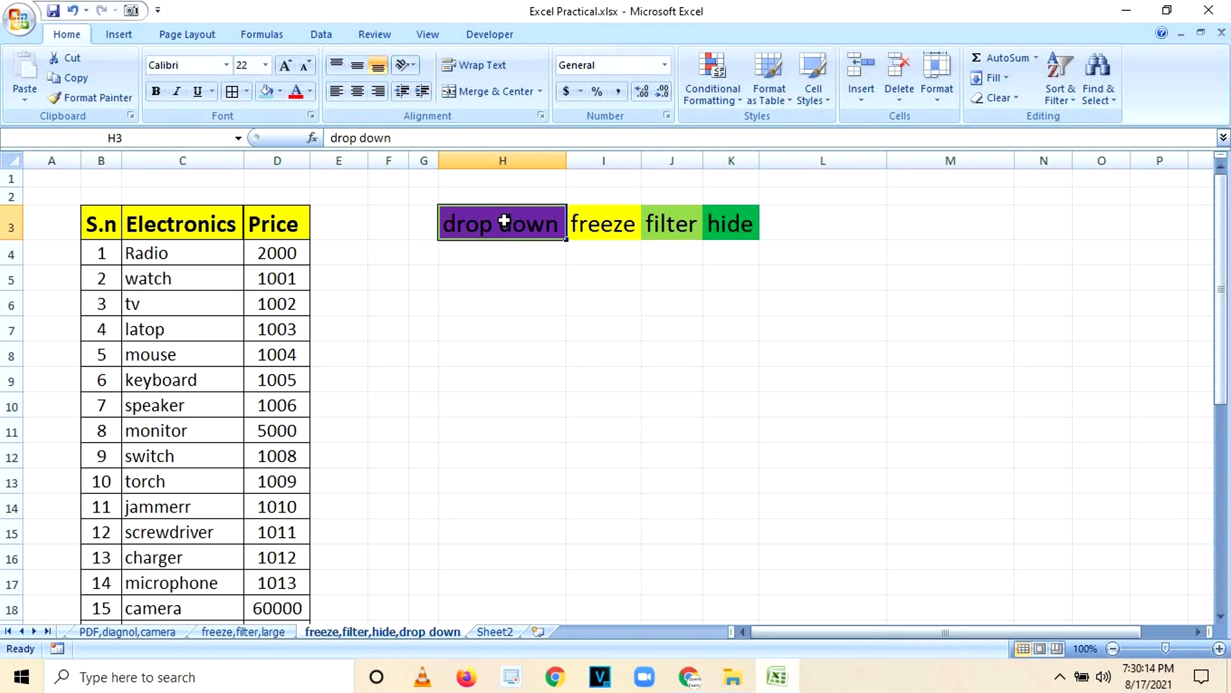
click(610, 224)
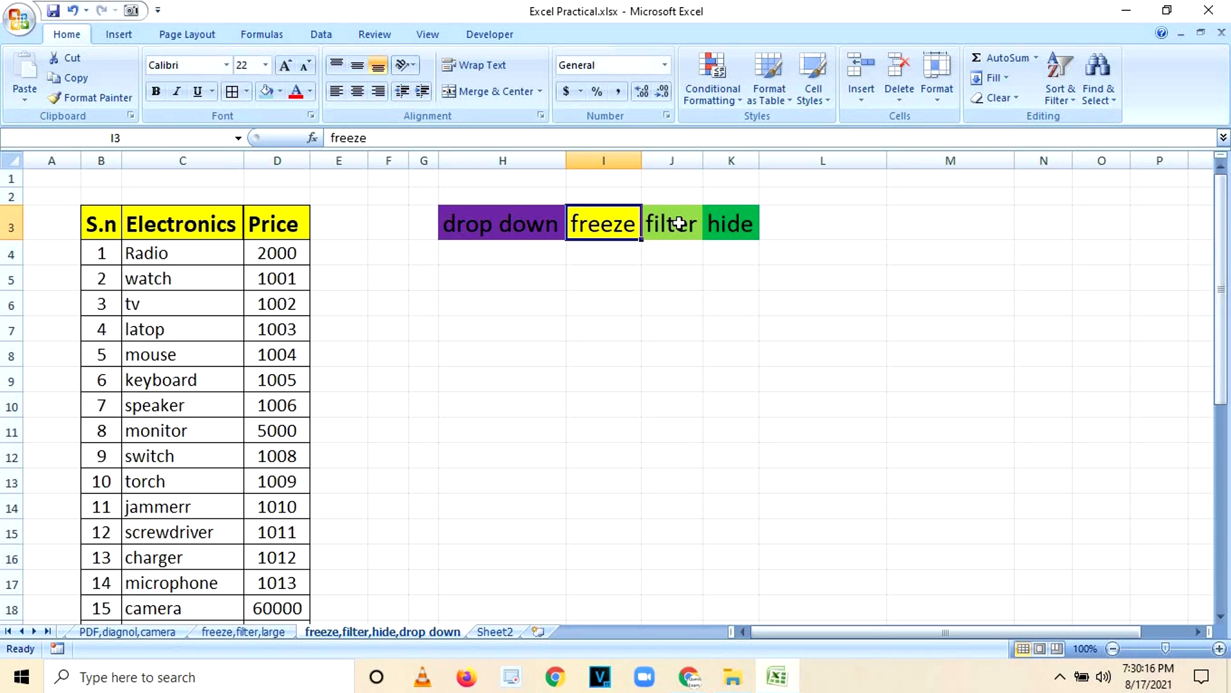
click(679, 223)
click(745, 226)
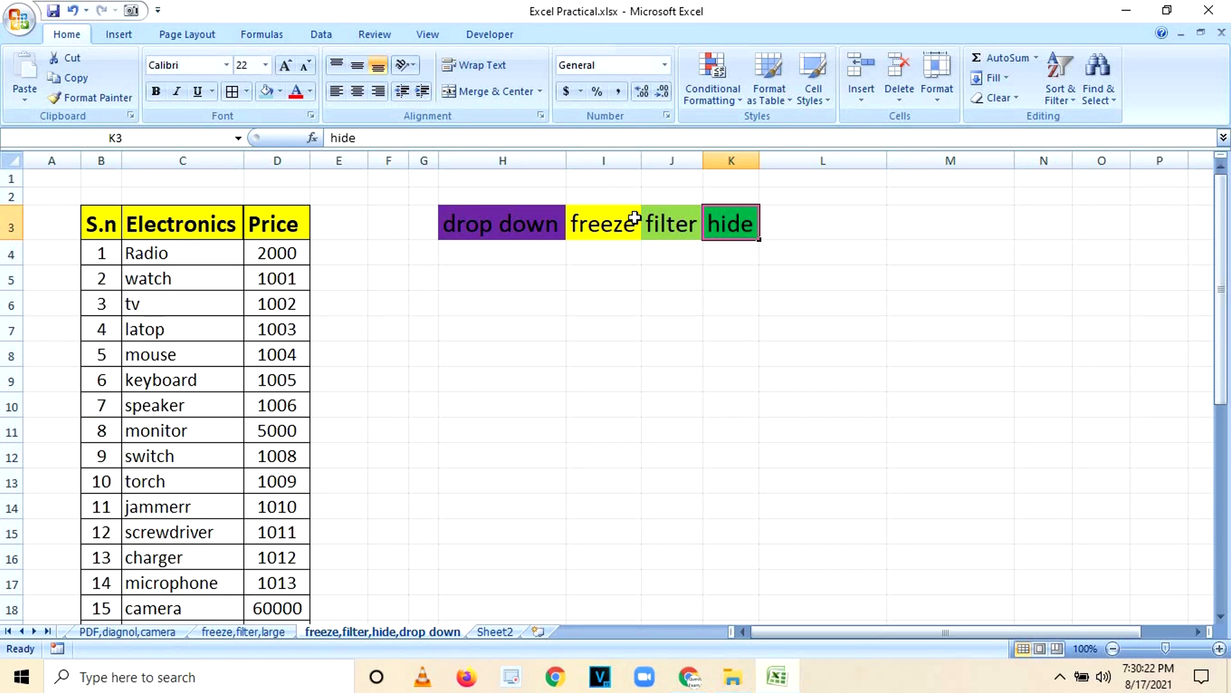
click(531, 222)
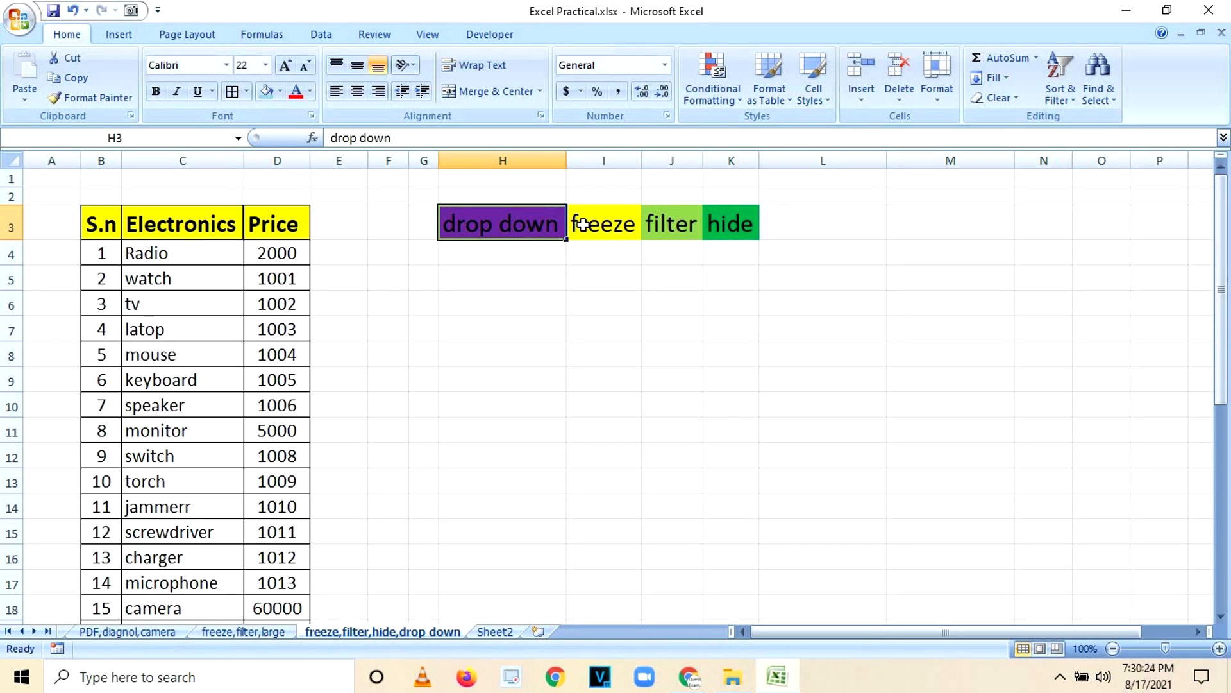
click(600, 227)
click(675, 221)
click(734, 221)
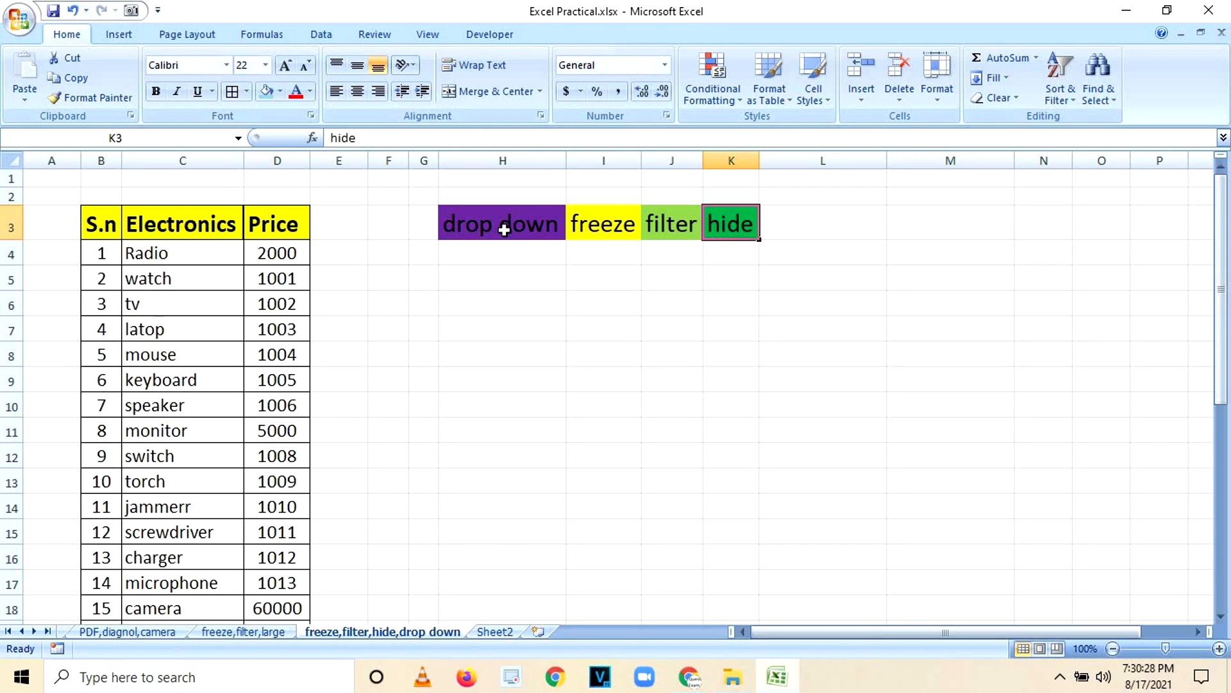
click(510, 238)
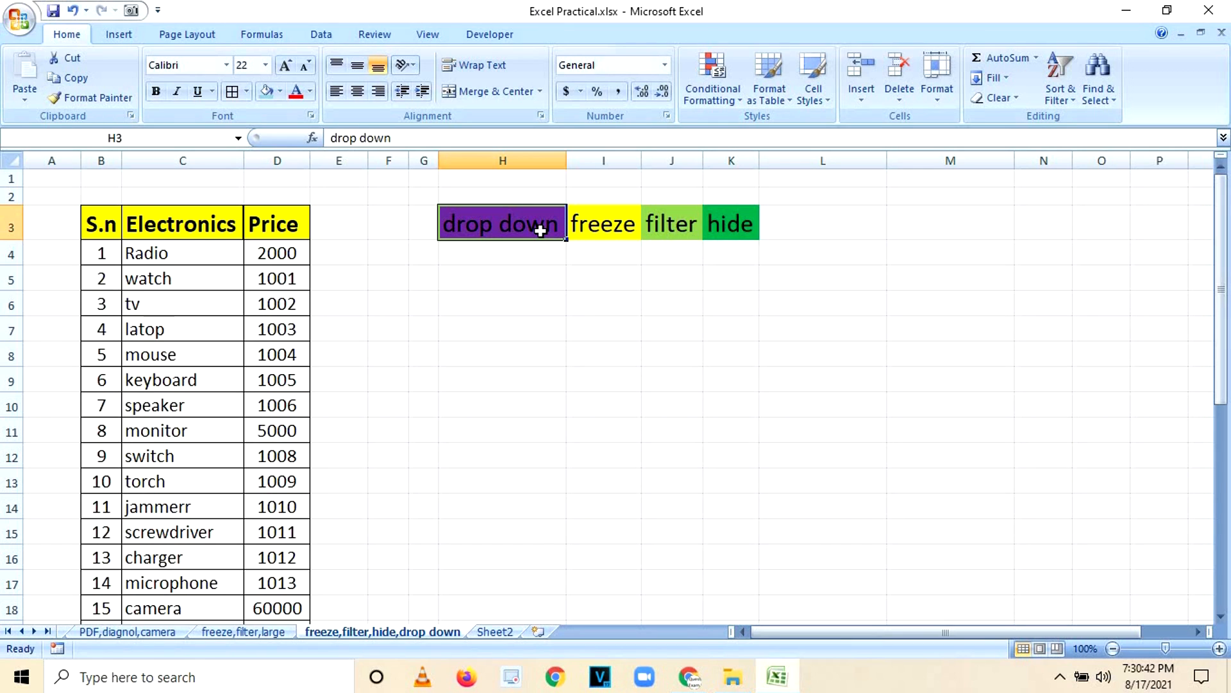
- On Sheet2, enter KATHMANDU, BIRATNAGAR and POKHARA under the NEPAL heading in C3:C5
click(491, 631)
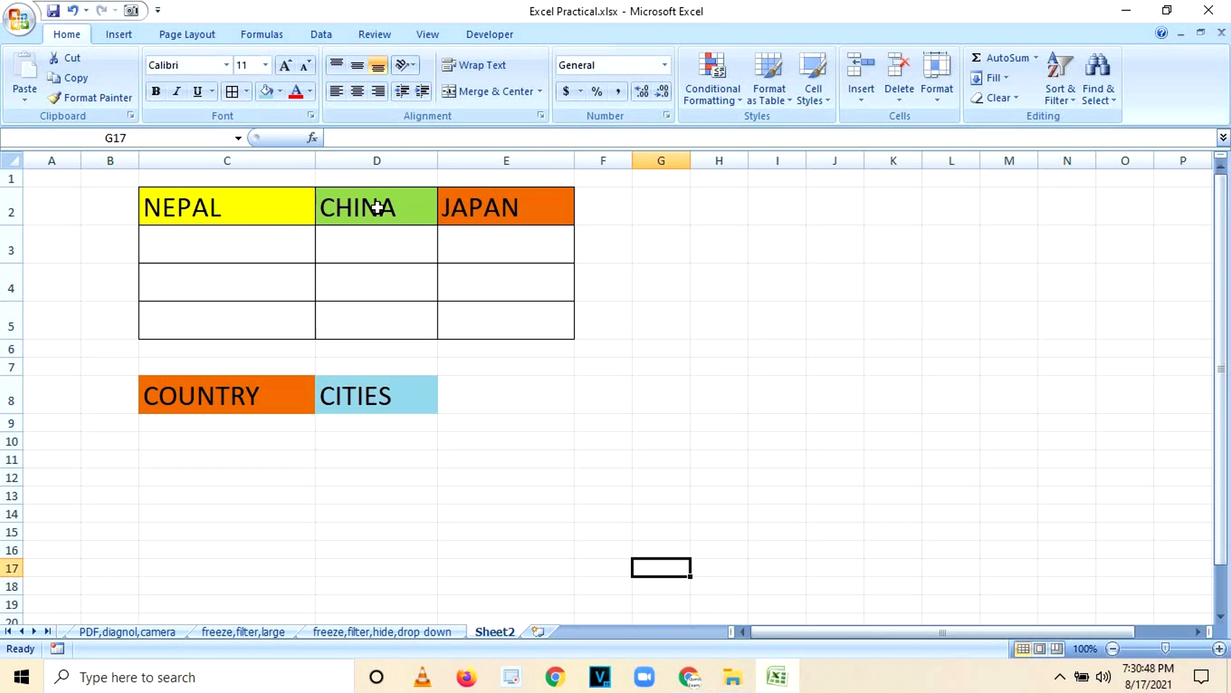
click(254, 244)
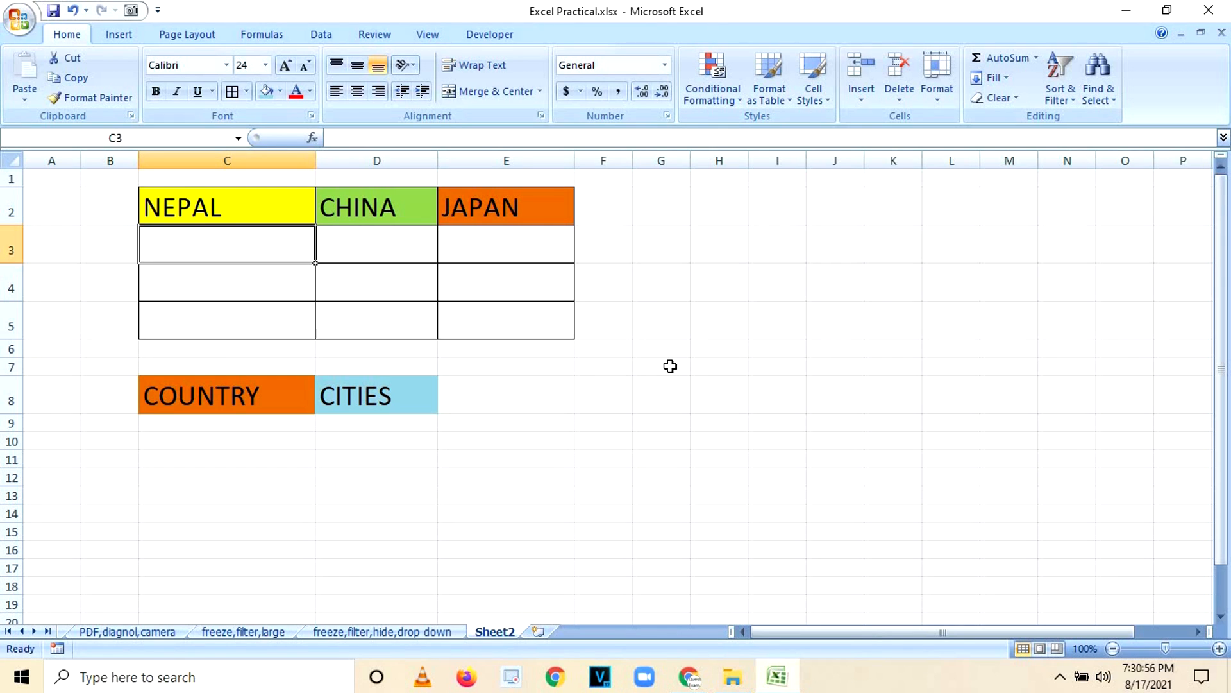
text(kAT)
key(BackSpace)
key(BackSpace)
key(BackSpace)
text(KAT)
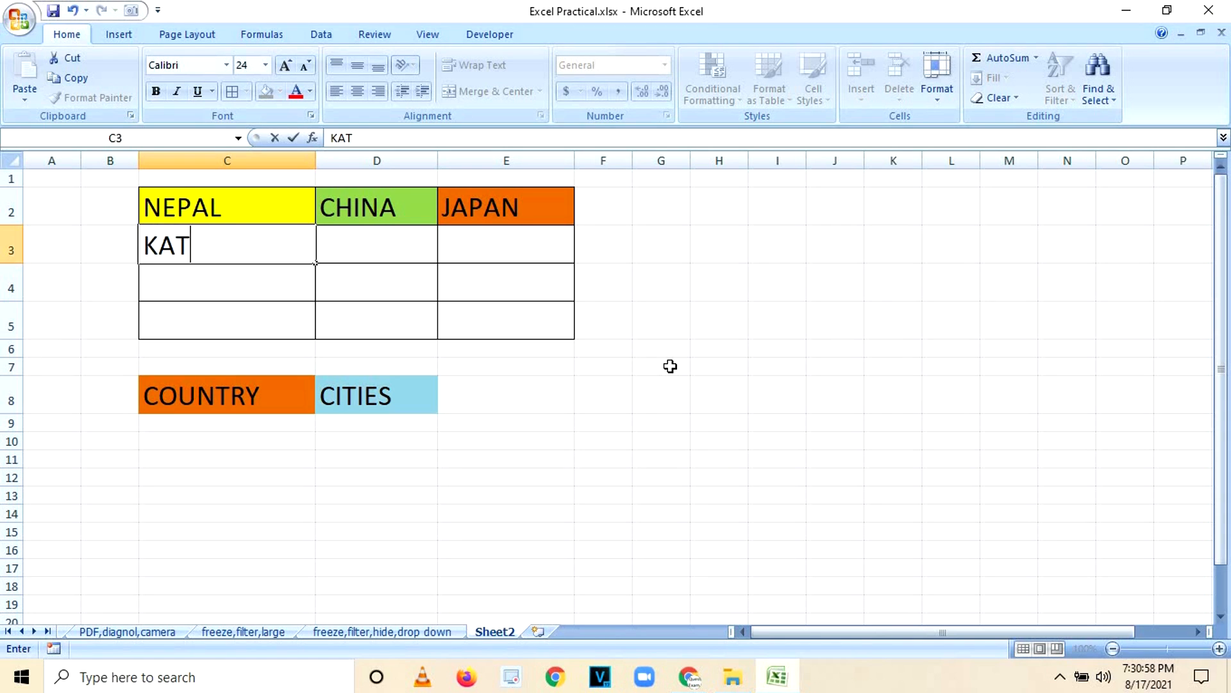
text(HMANDU)
key(Return)
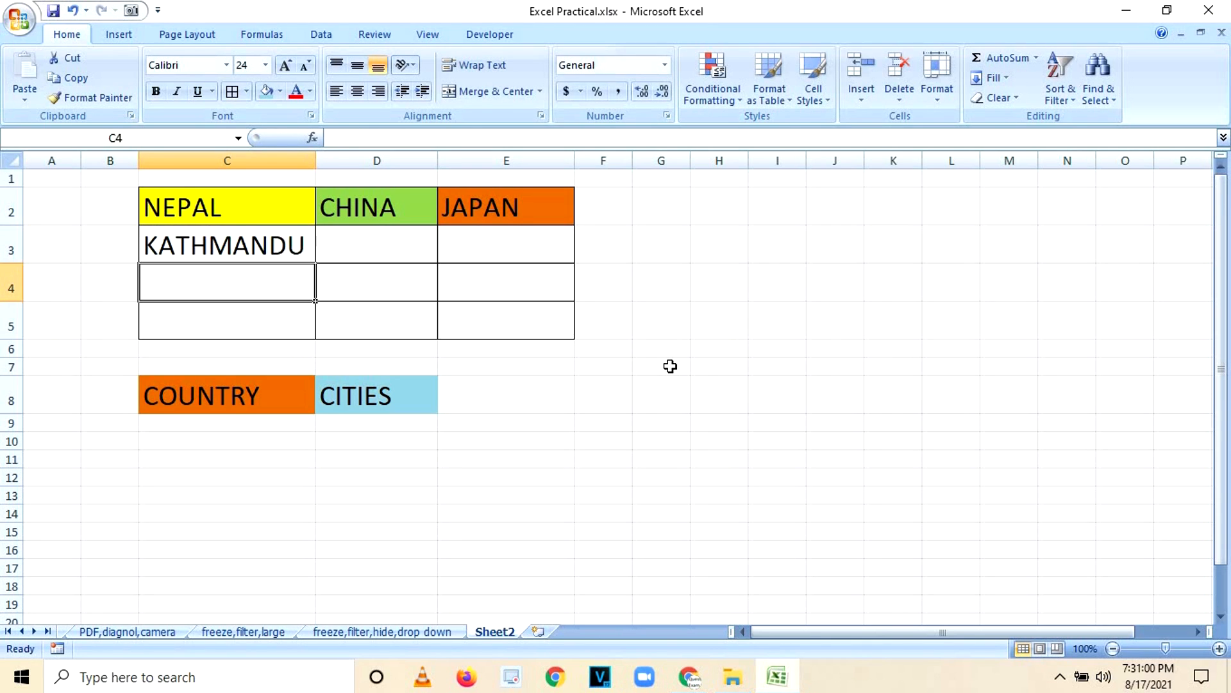
text(BIRATNAGAR)
key(Return)
text(POKHARA)
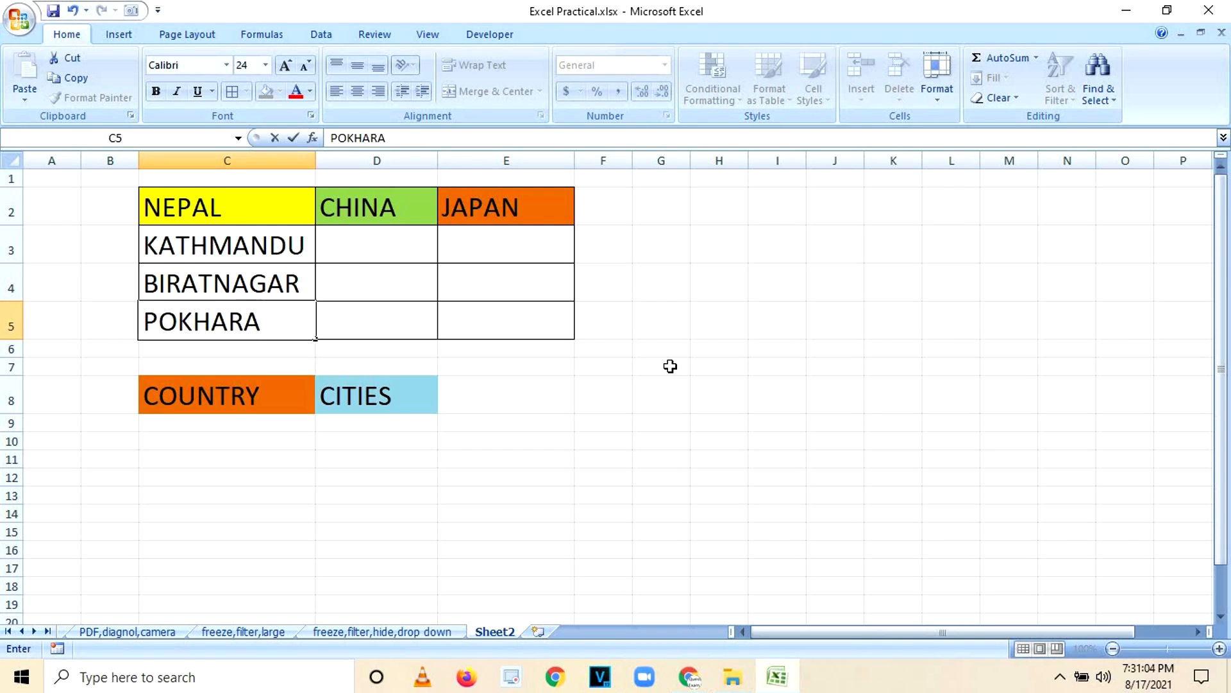
key(Return)
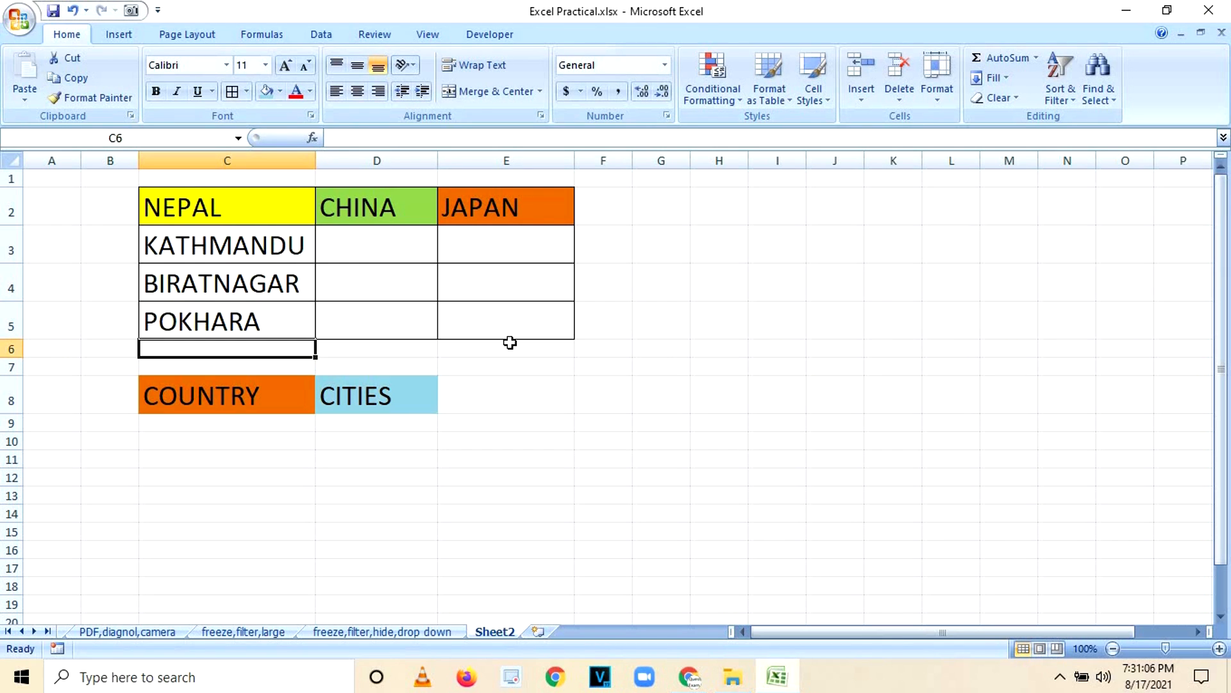
- Enter BEIJING, GONZAU and SHANGAI under the CHINA heading in D3:D5
click(347, 240)
text(BEI)
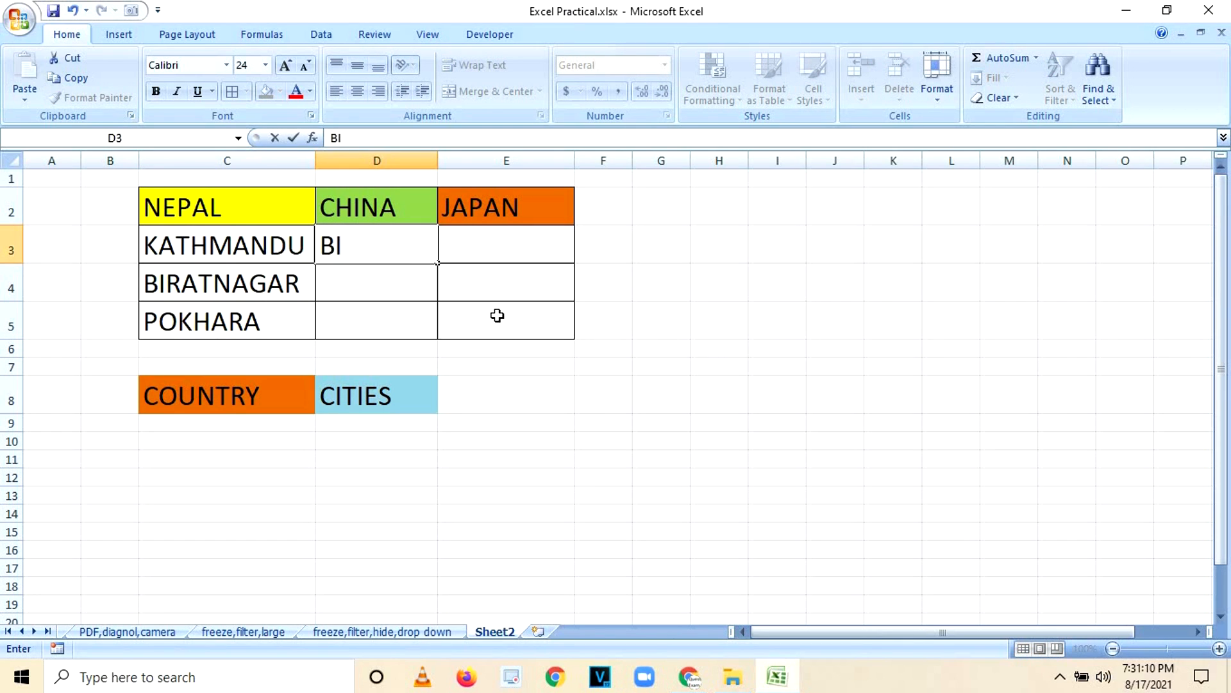
text(JING)
key(Return)
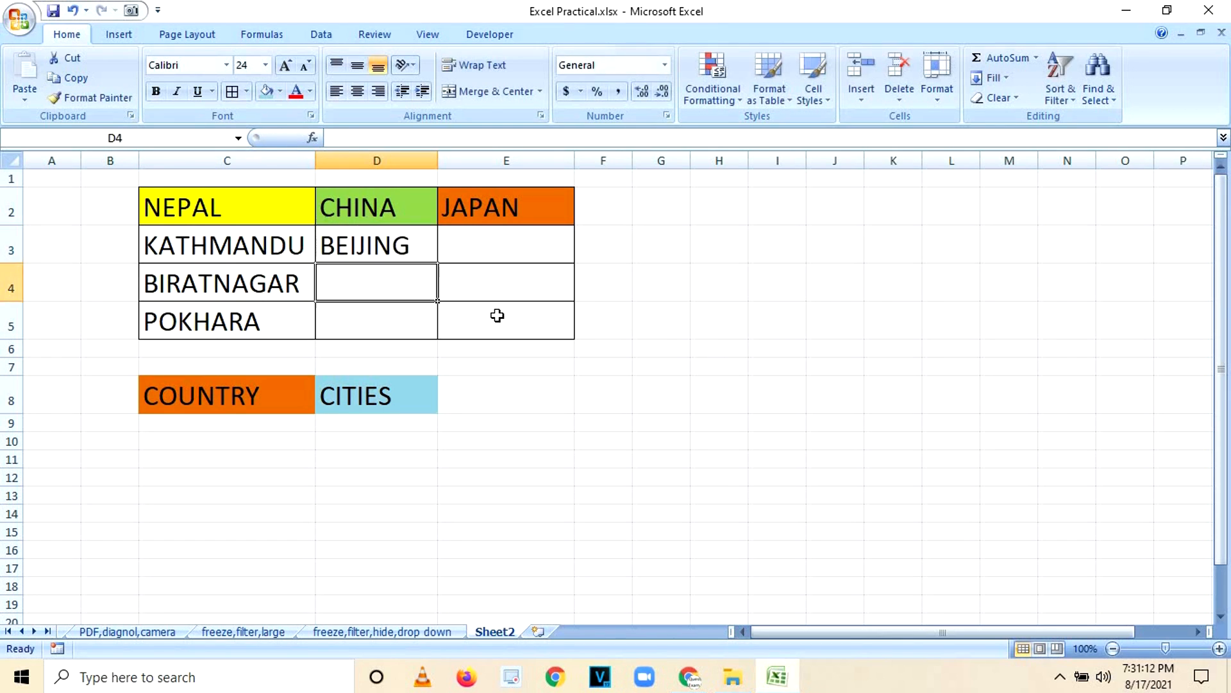
text(GONZAU)
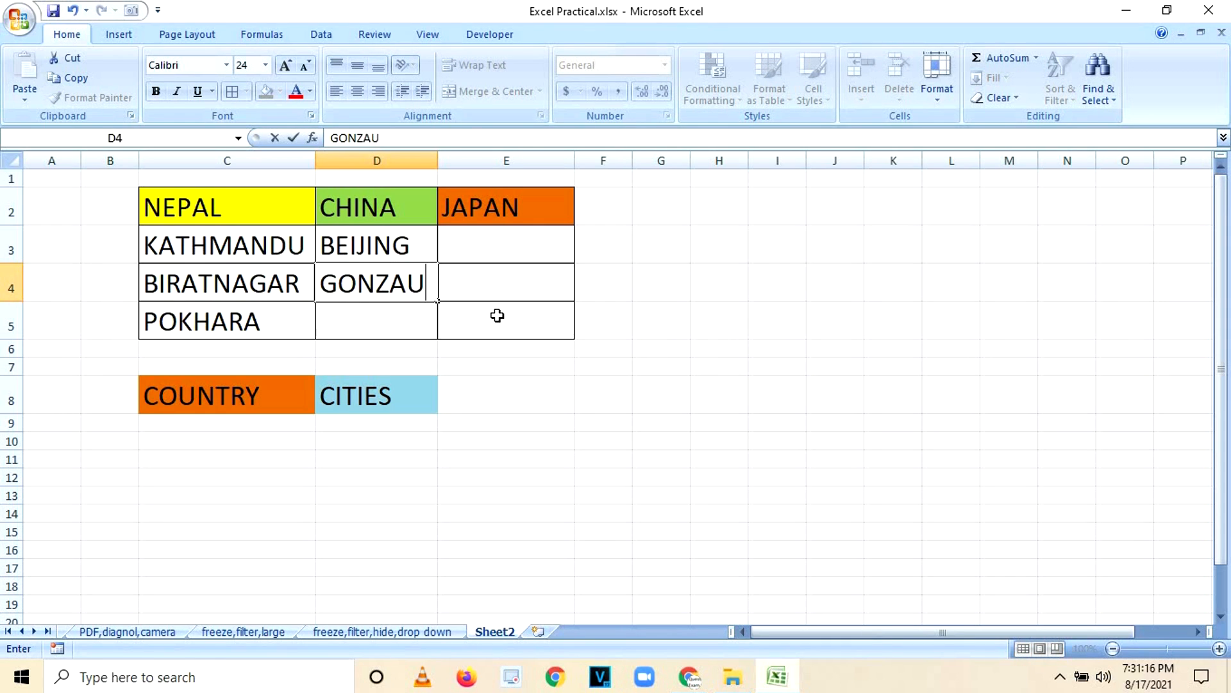
key(Return)
text(SAN)
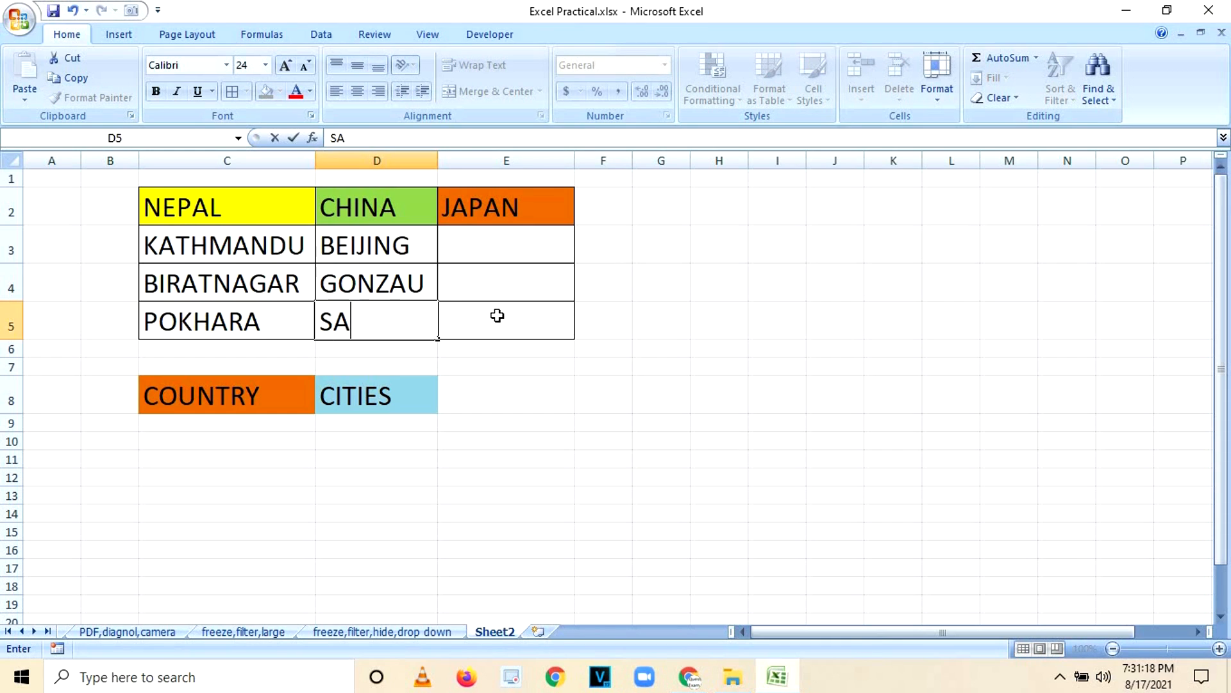
key(BackSpace)
key(BackSpace)
text(HAN)
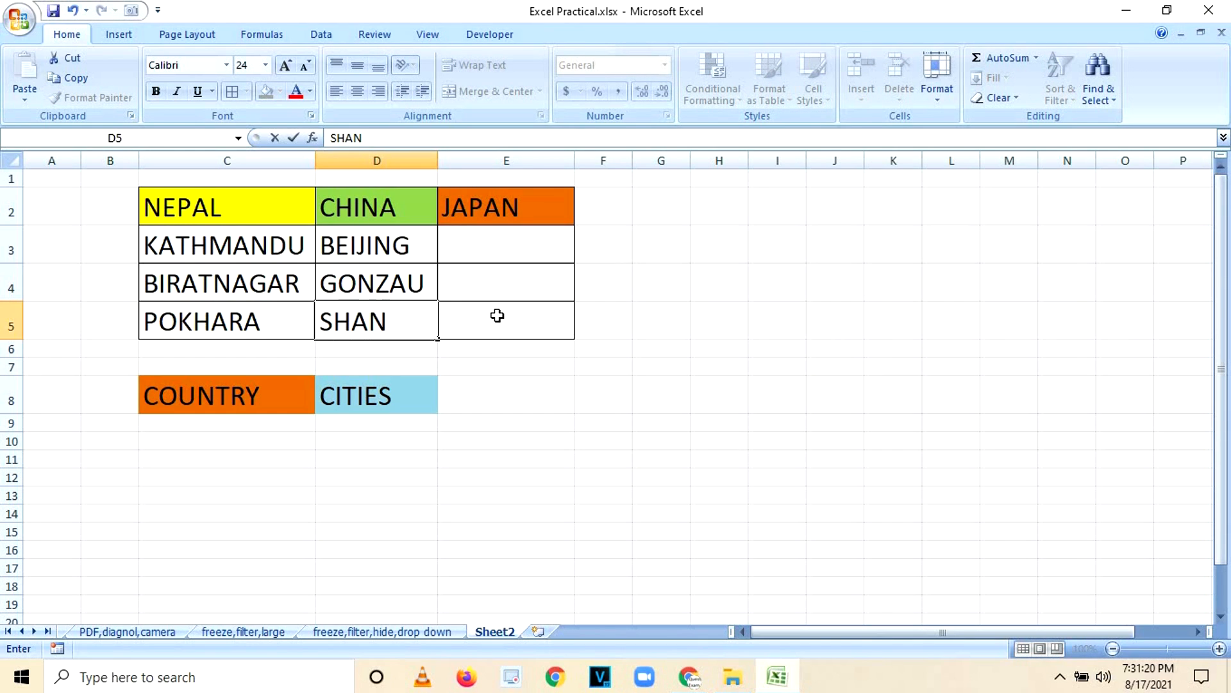
text(GAI)
- Enter TOKYA, SENDAI and NAGASAKI under the JAPAN heading in E3:E5
click(502, 248)
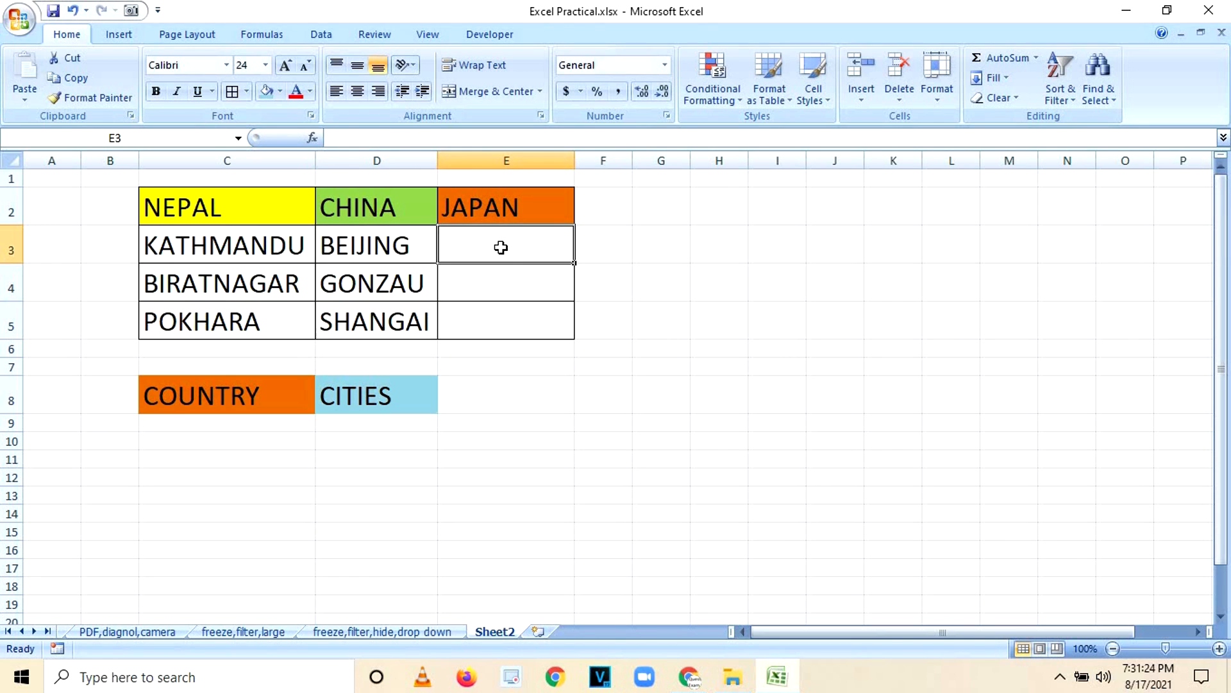
text(t)
key(BackSpace)
text(TOKYA)
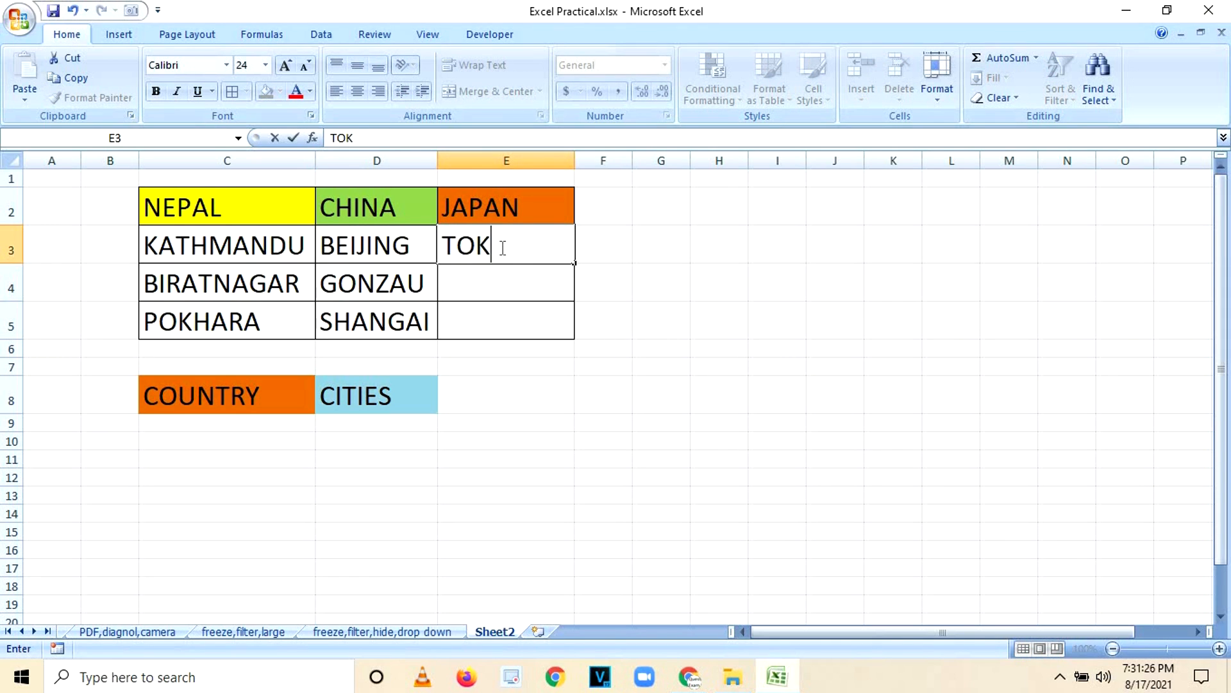
key(Return)
text(SENDAI)
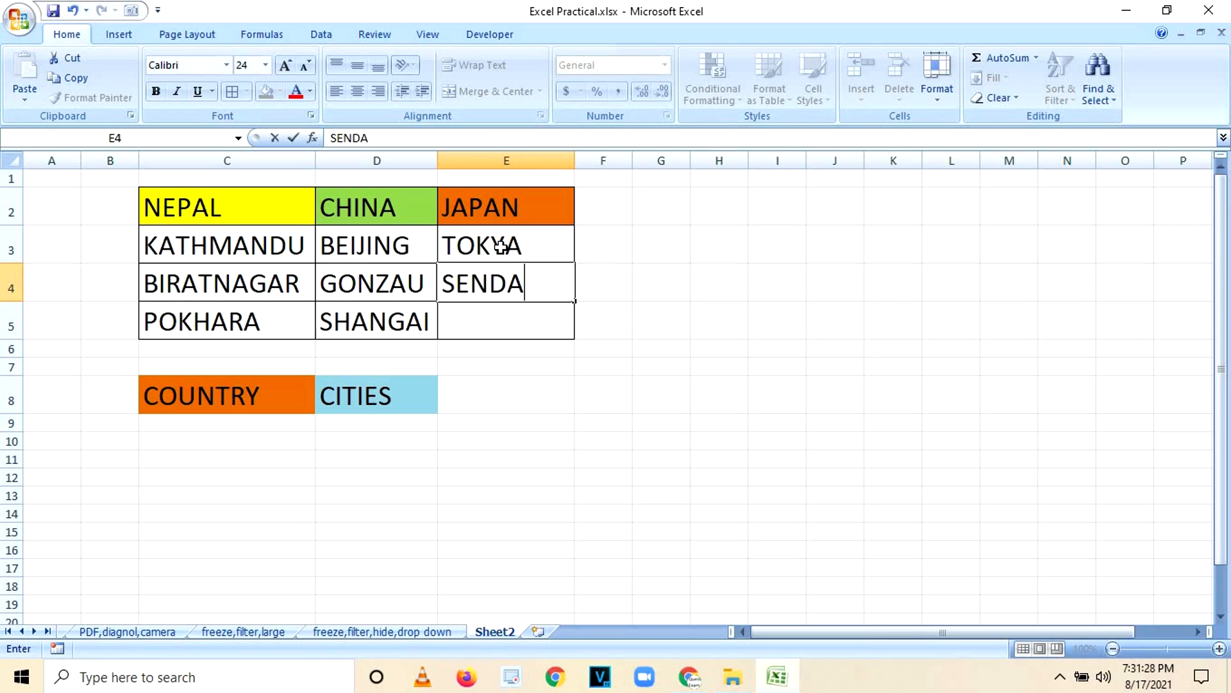
key(Return)
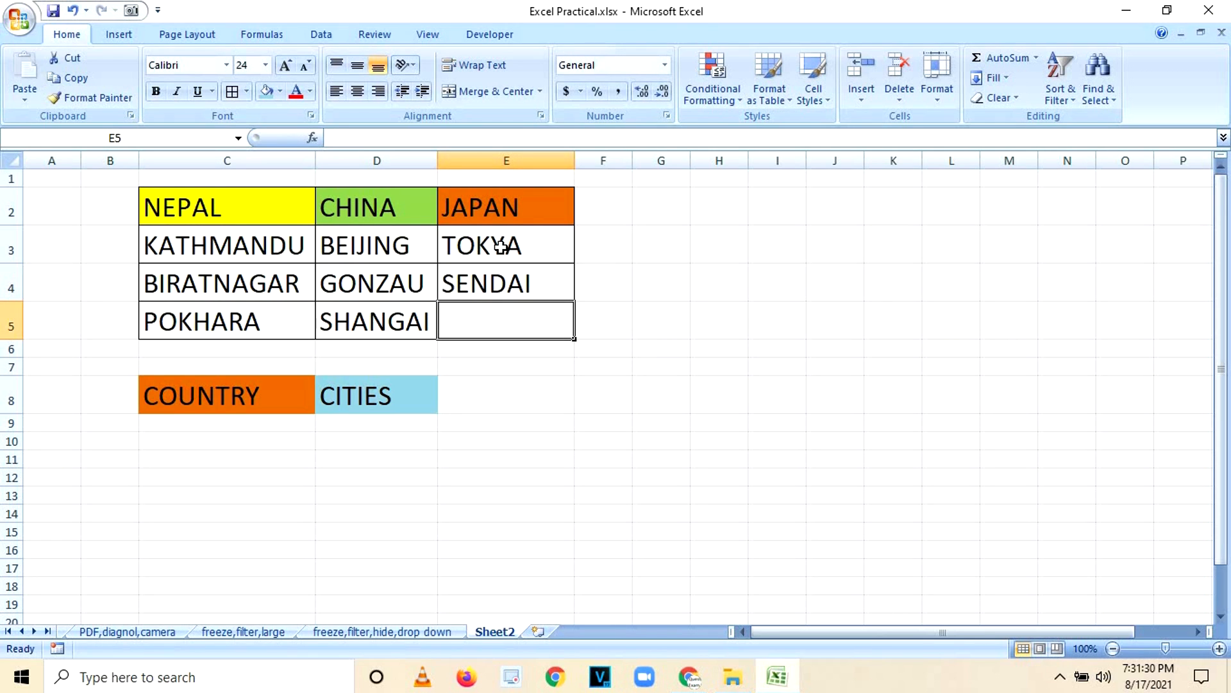
text(NA)
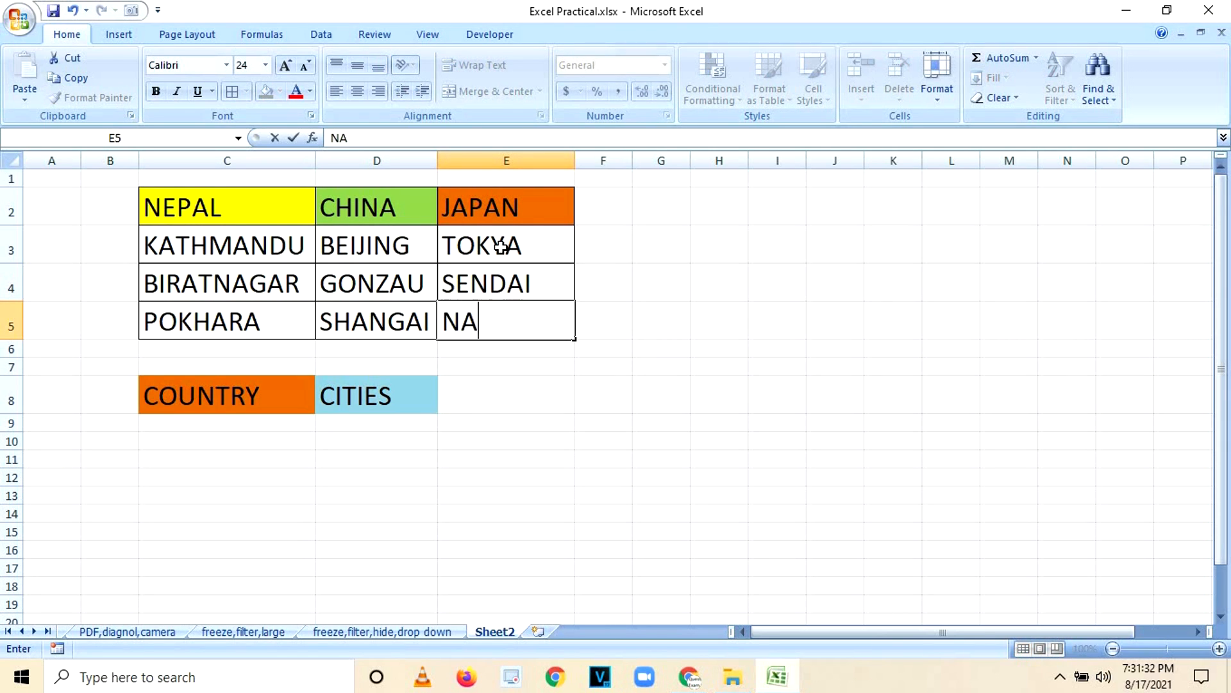
text(GASAKI)
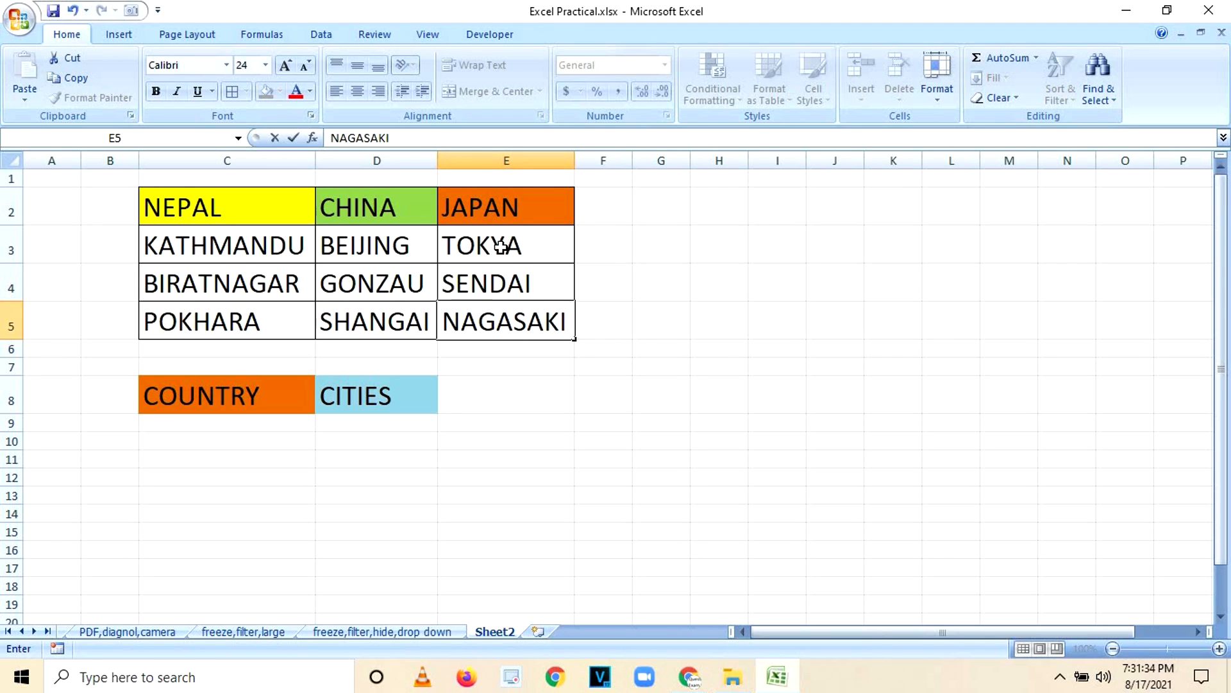
click(671, 308)
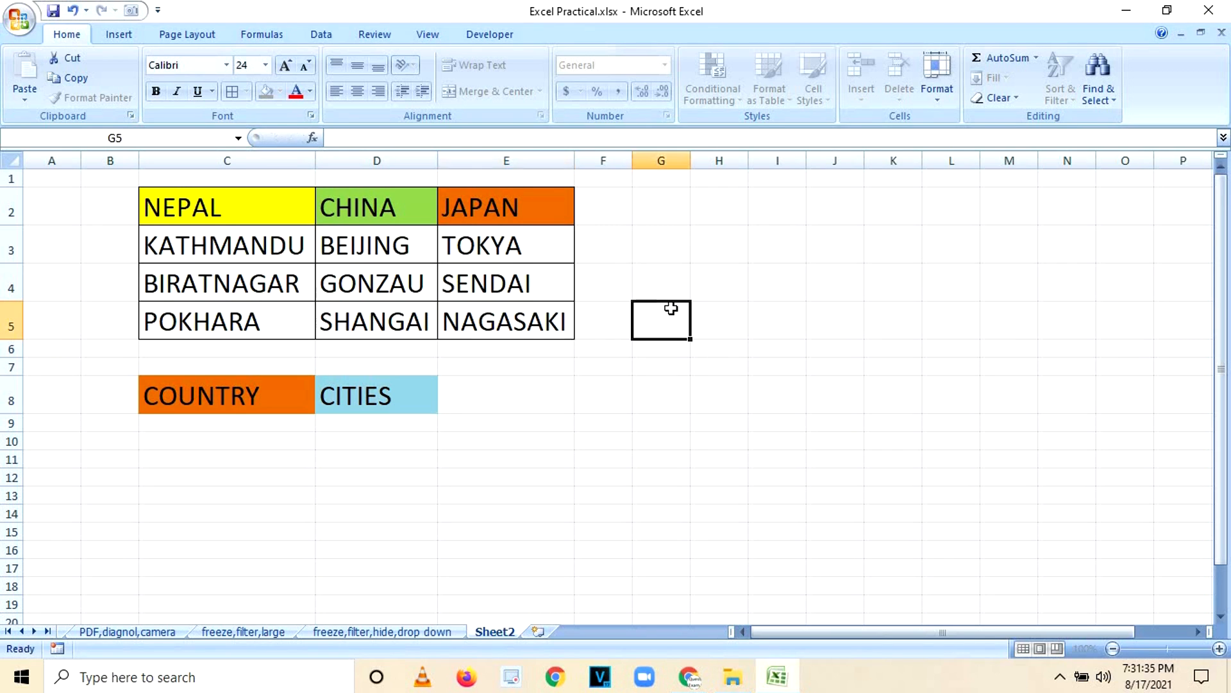
- Examine the COUNTRY and CITIES headings, the empty cells C9 and D9 beneath them, and the NEPAL heading
click(719, 267)
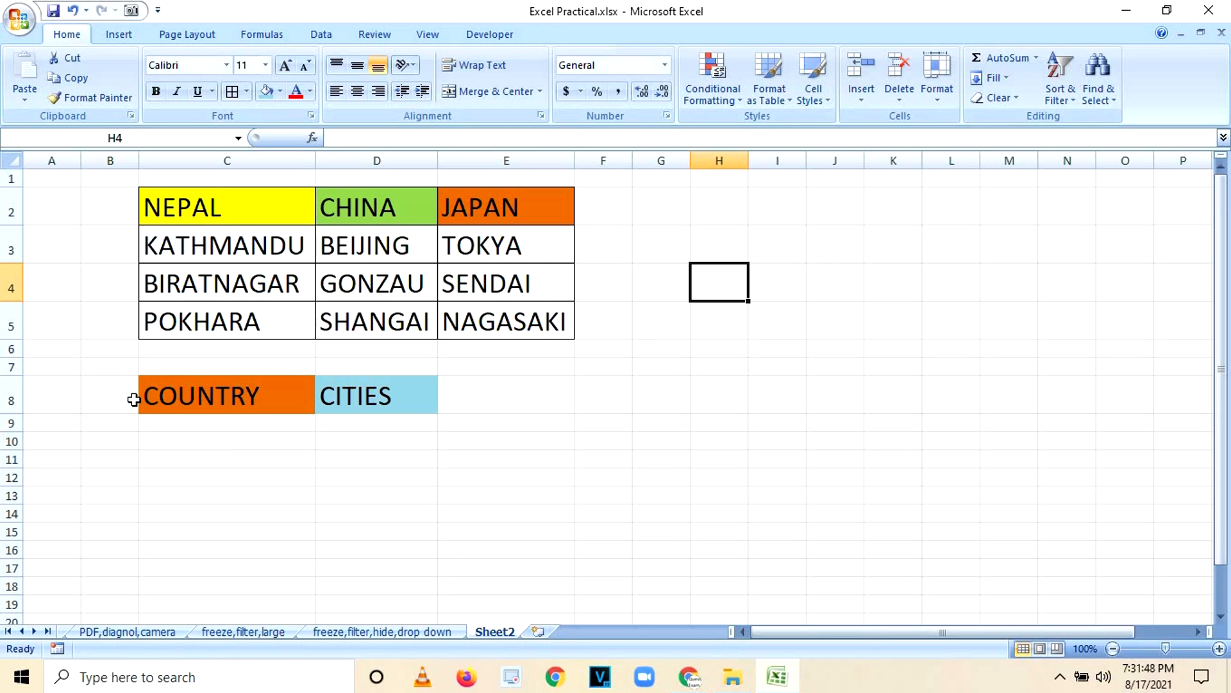
click(236, 400)
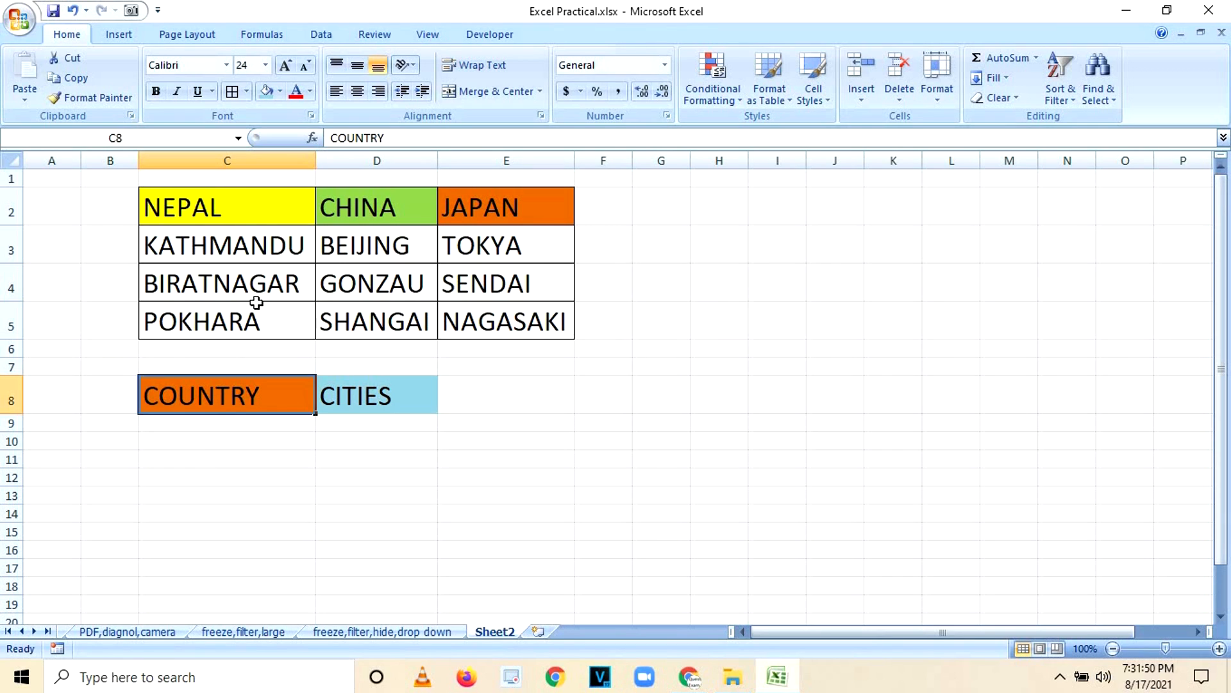
click(244, 207)
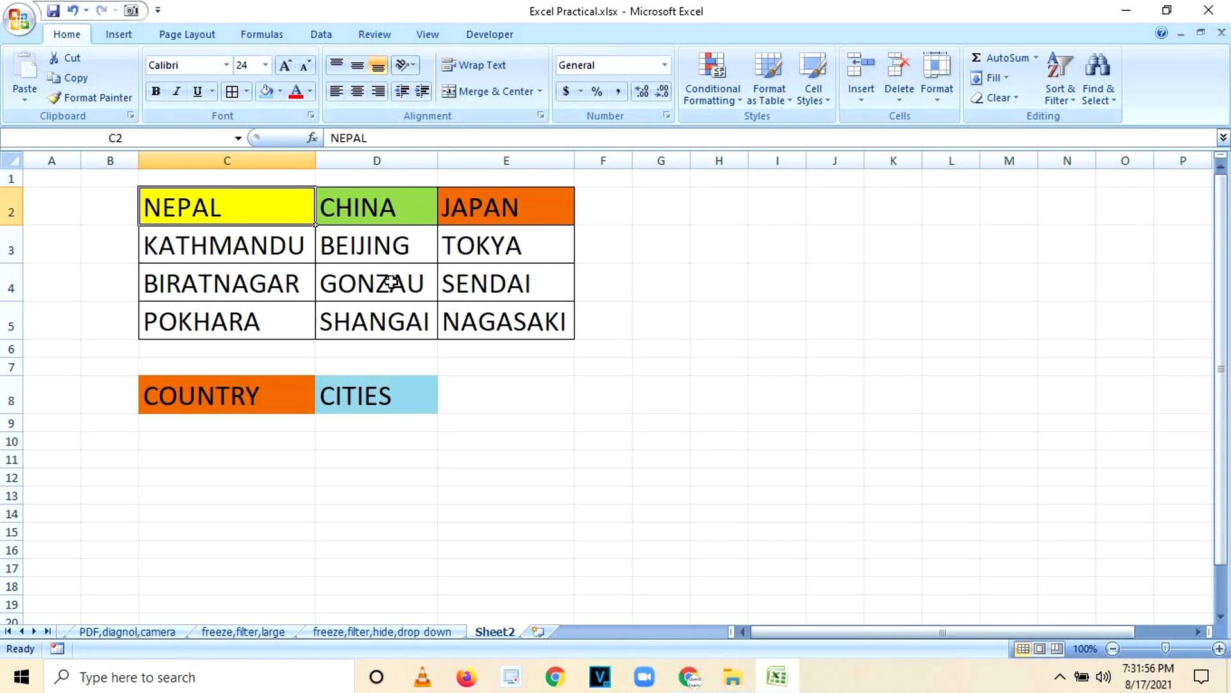
click(250, 430)
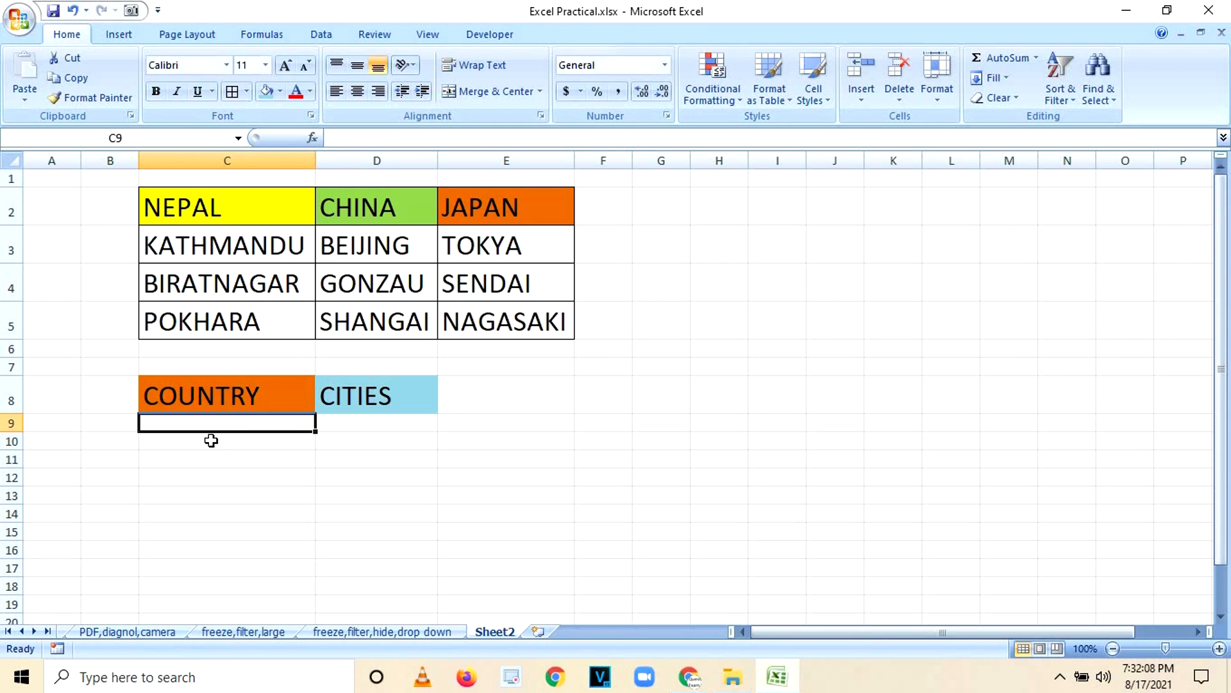
click(379, 424)
click(275, 423)
click(386, 426)
click(288, 431)
click(375, 426)
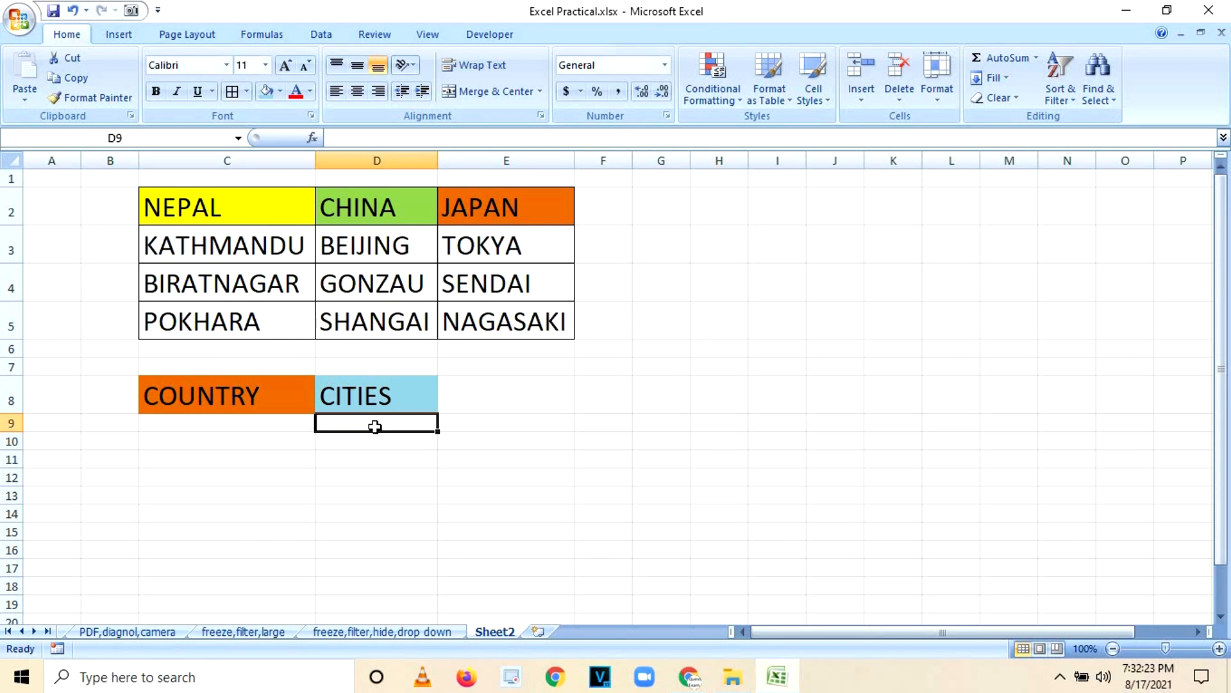
click(270, 421)
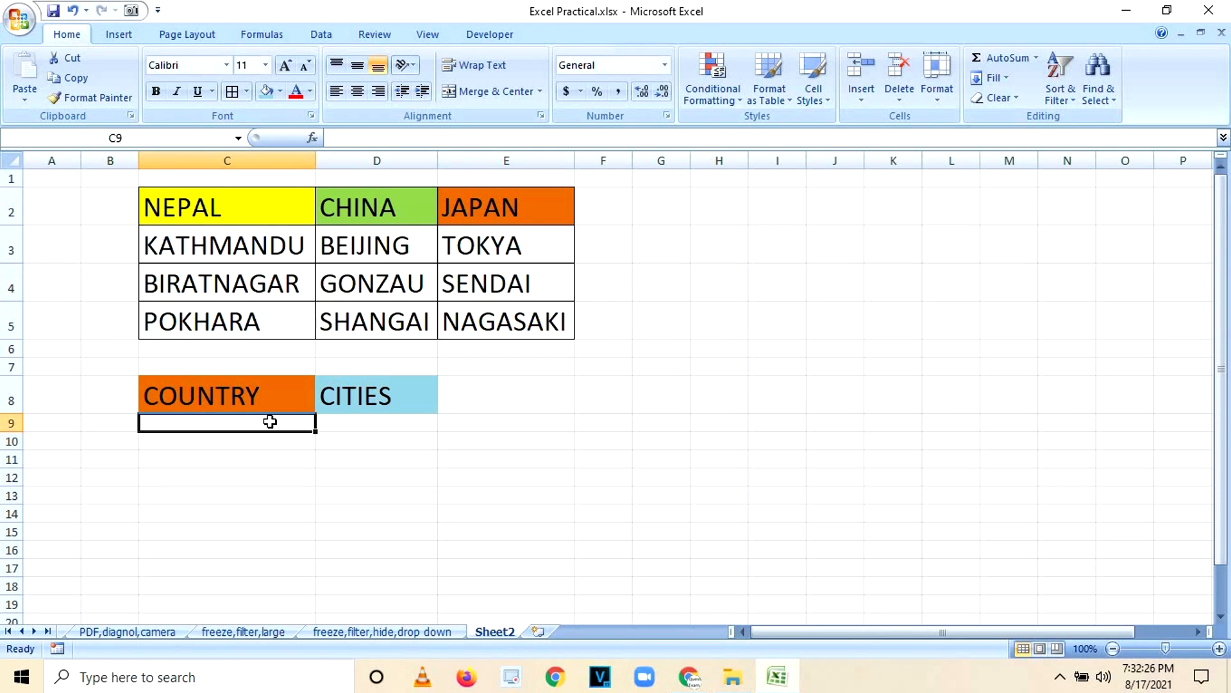
click(517, 423)
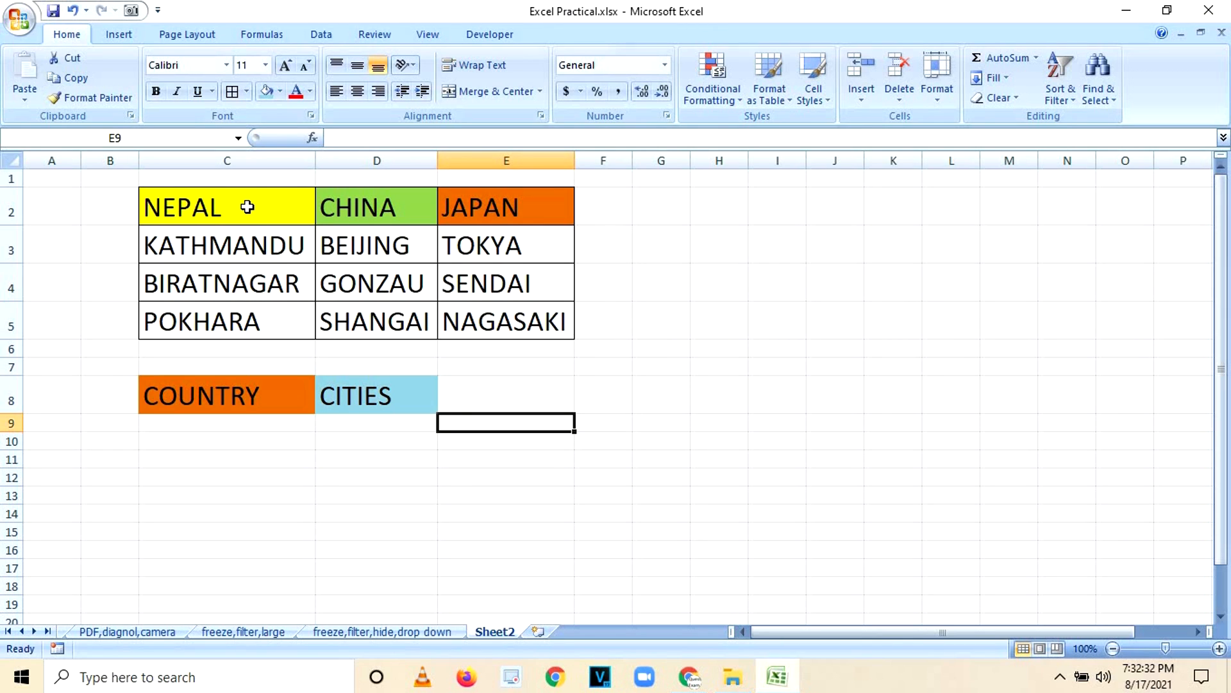
- Create named ranges from C2:C5, D2:D5 and E2:E5, taking the names from the top row
drag(247, 207, 239, 320)
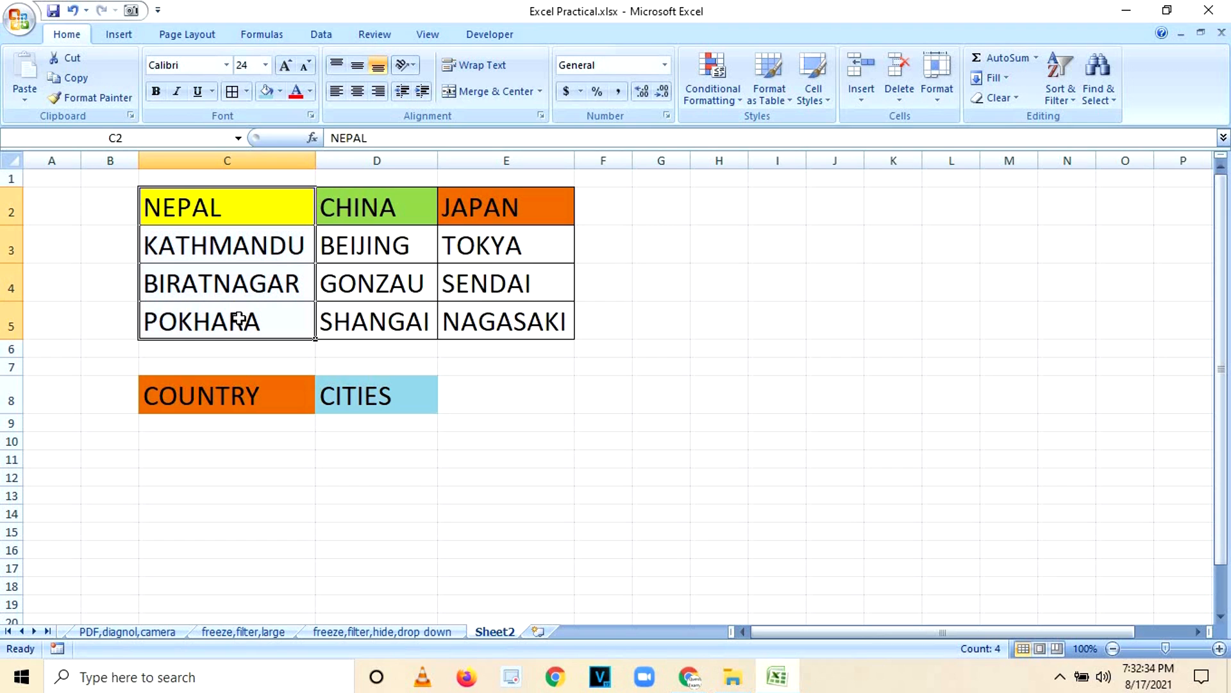
ctrl+drag(408, 205, 408, 314)
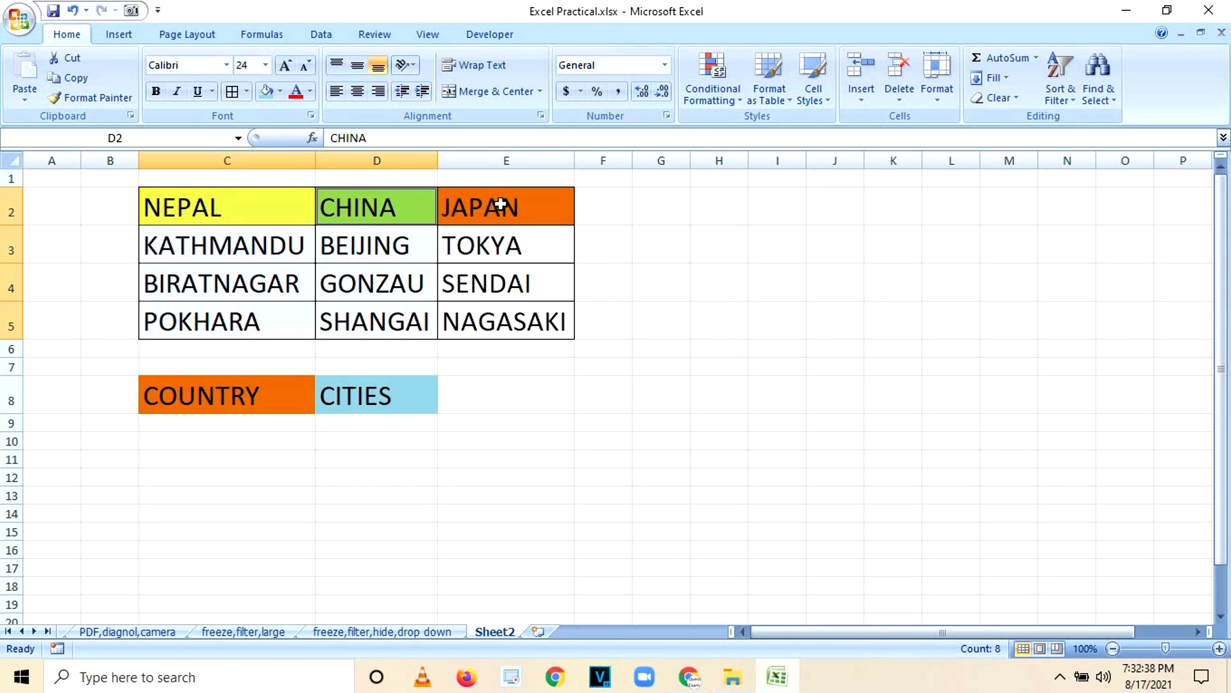
ctrl+drag(500, 210, 500, 303)
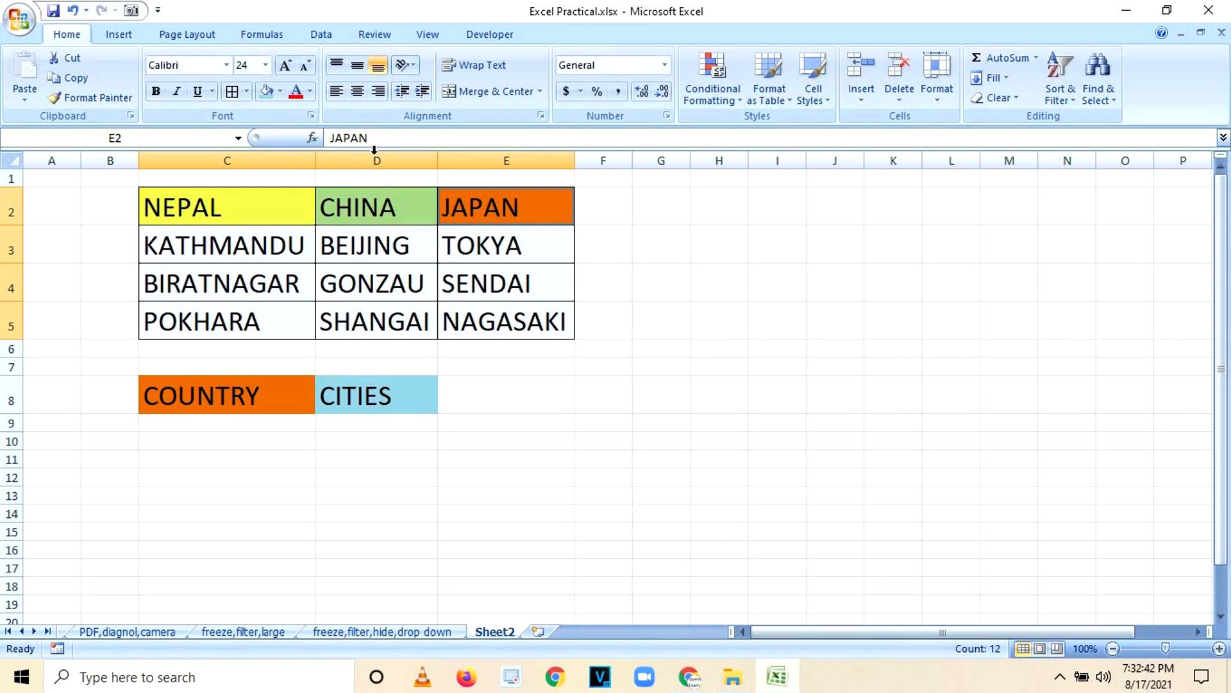
click(263, 32)
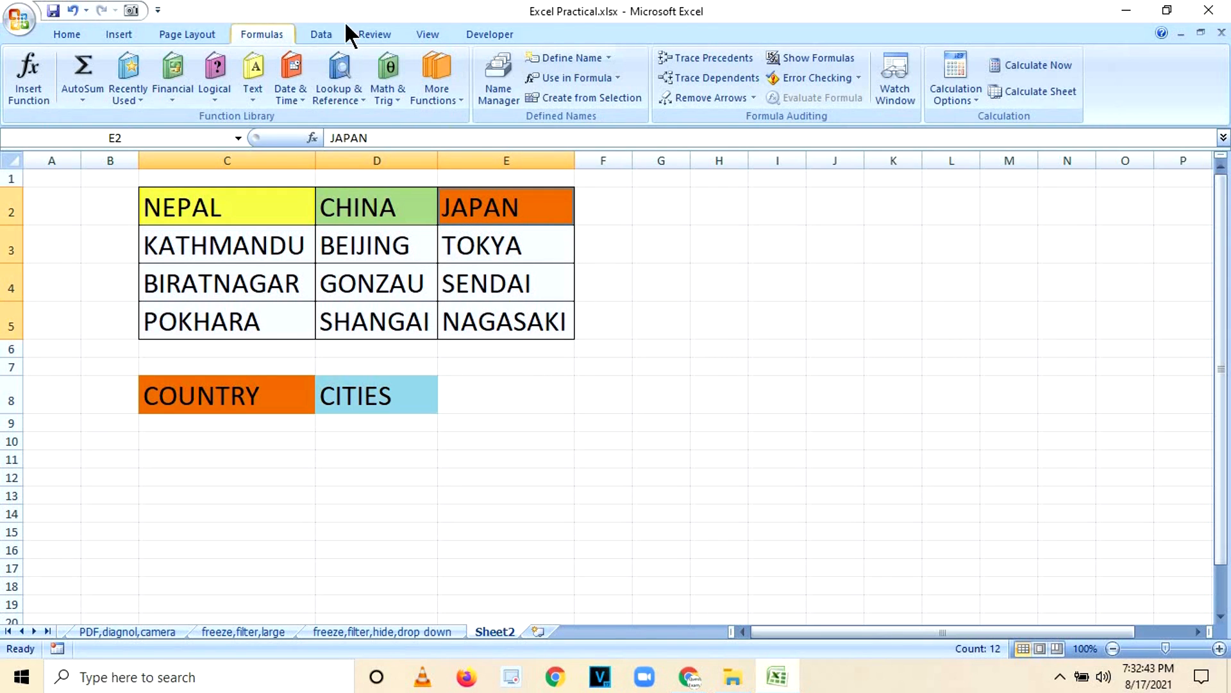
click(570, 103)
drag(826, 231, 666, 232)
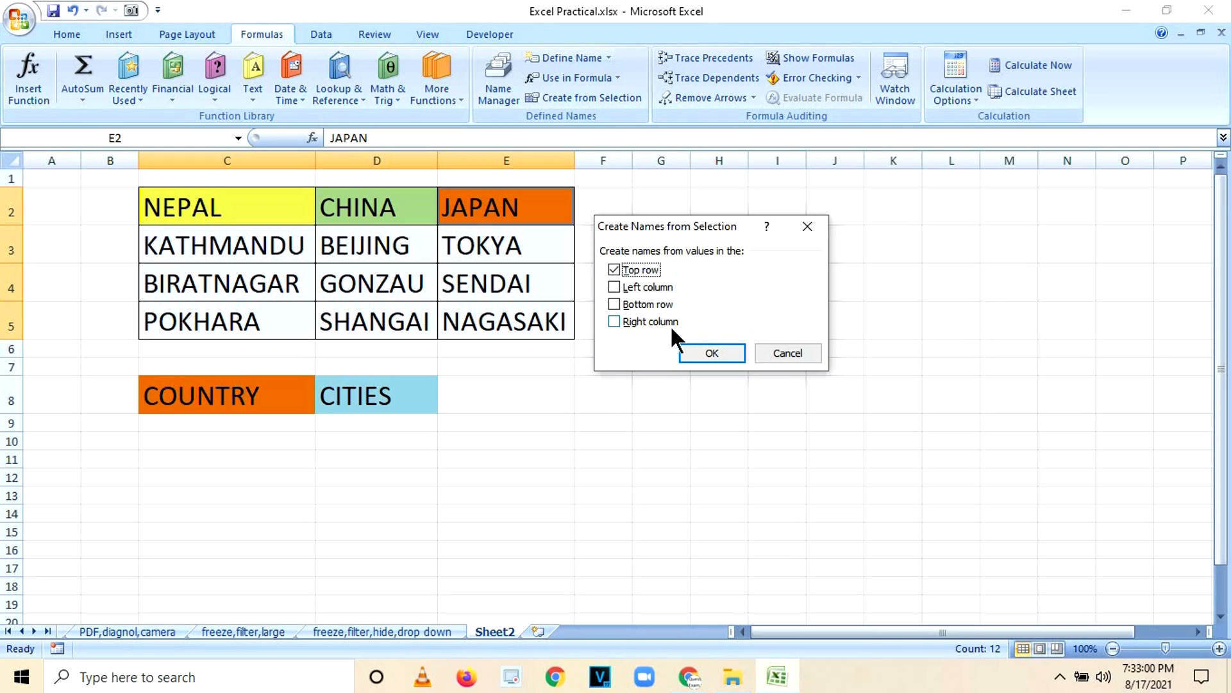
drag(685, 217, 714, 205)
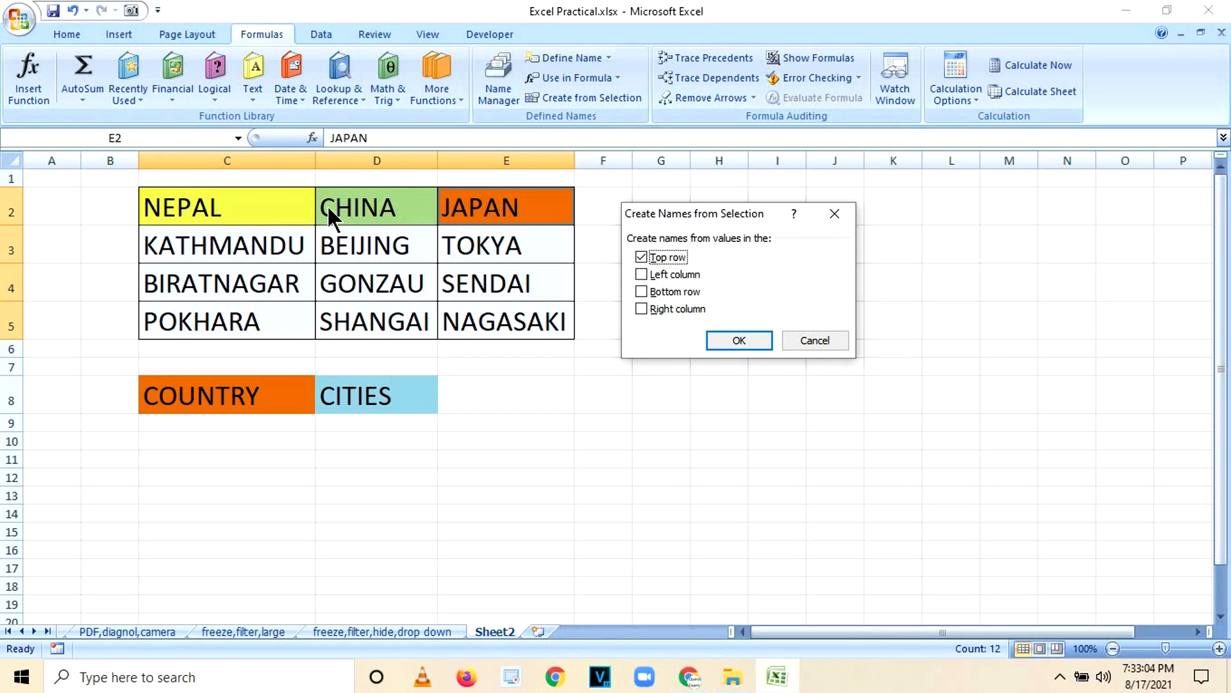
click(742, 340)
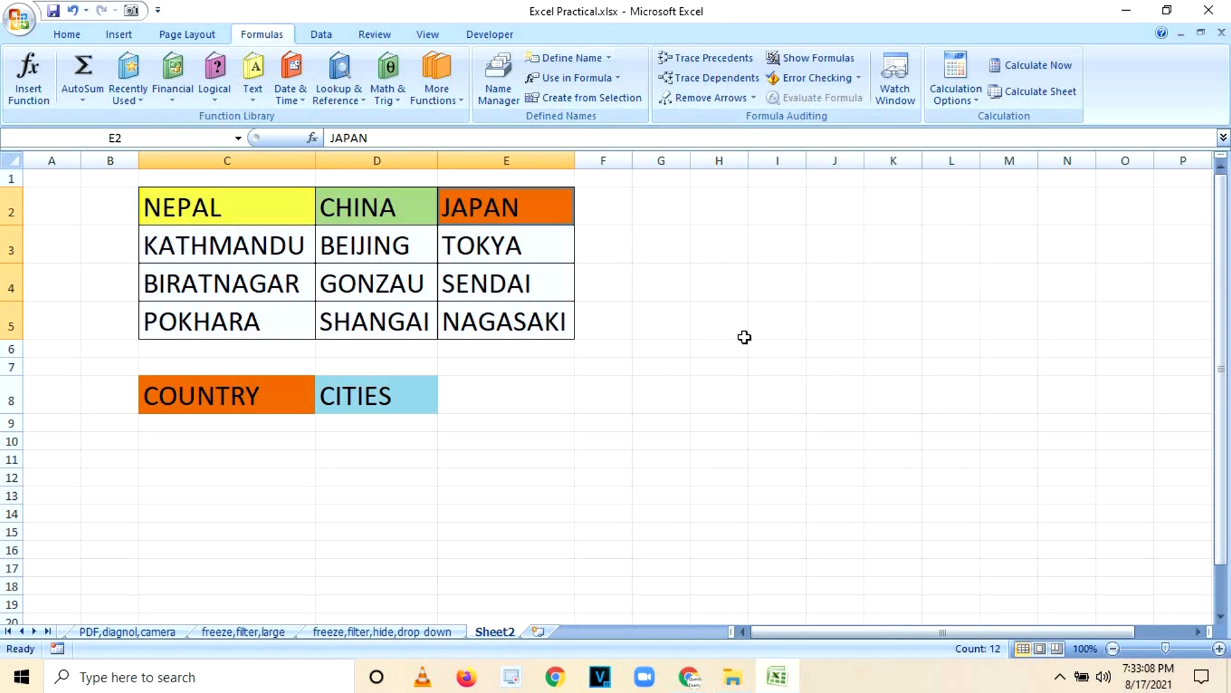
- Set the data validation of cell C9 under COUNTRY to allow a List
click(269, 427)
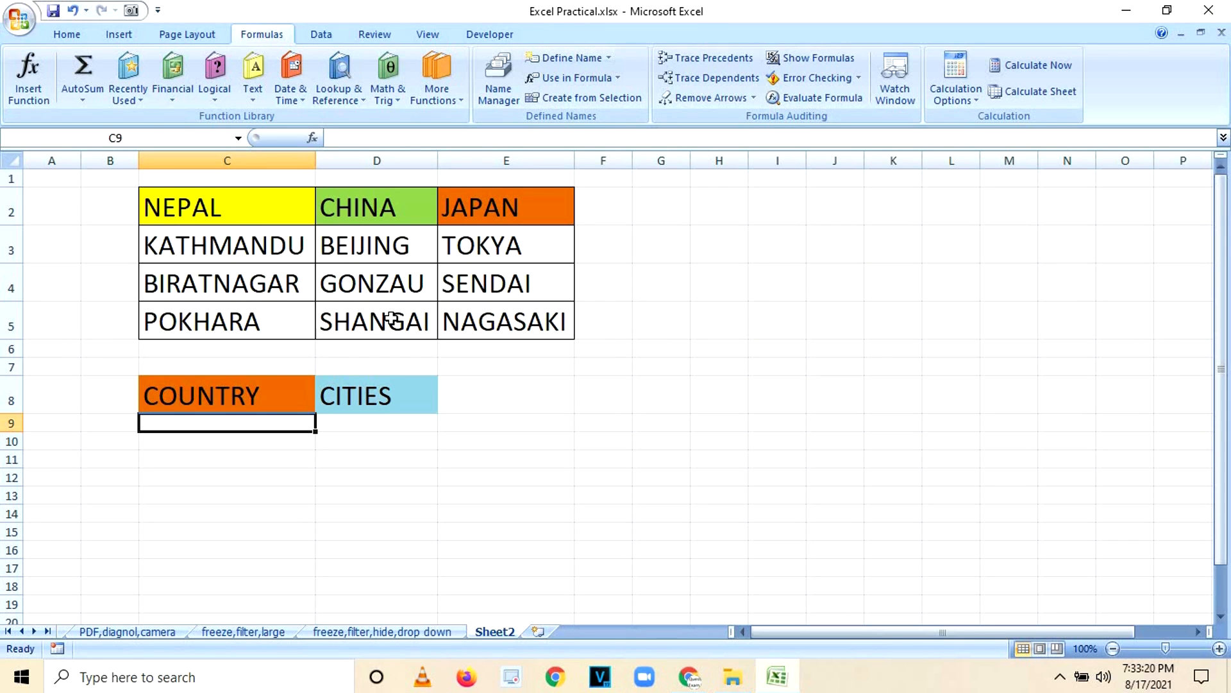
click(267, 460)
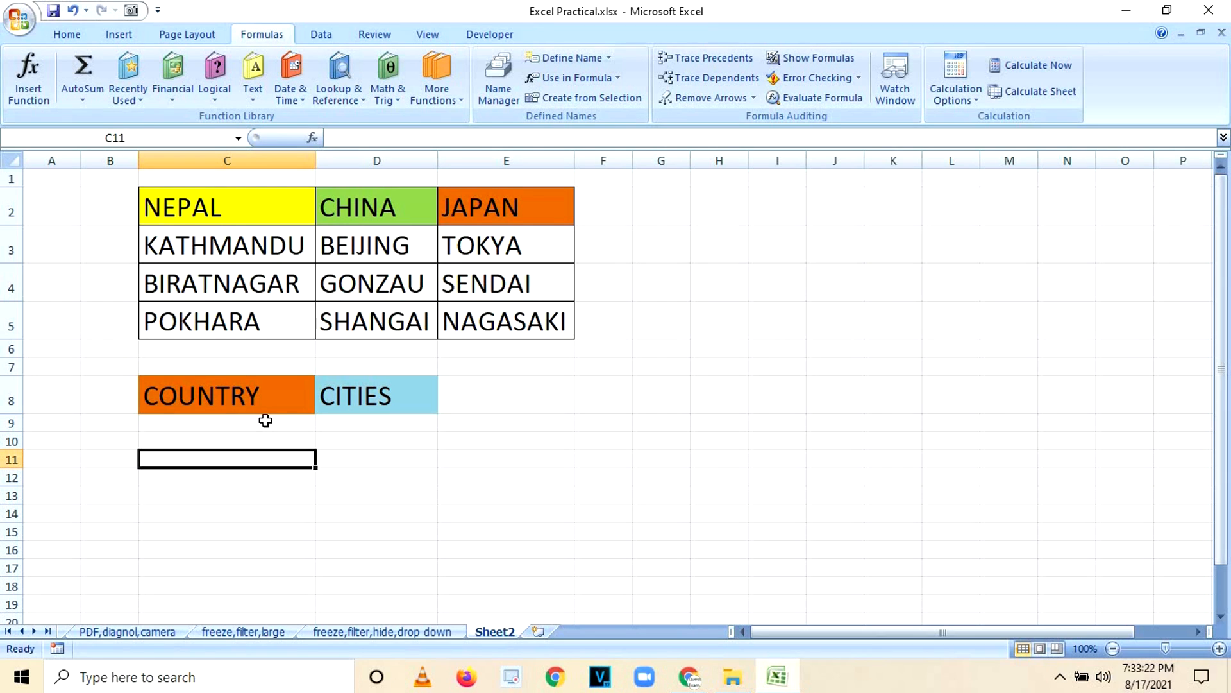
click(265, 424)
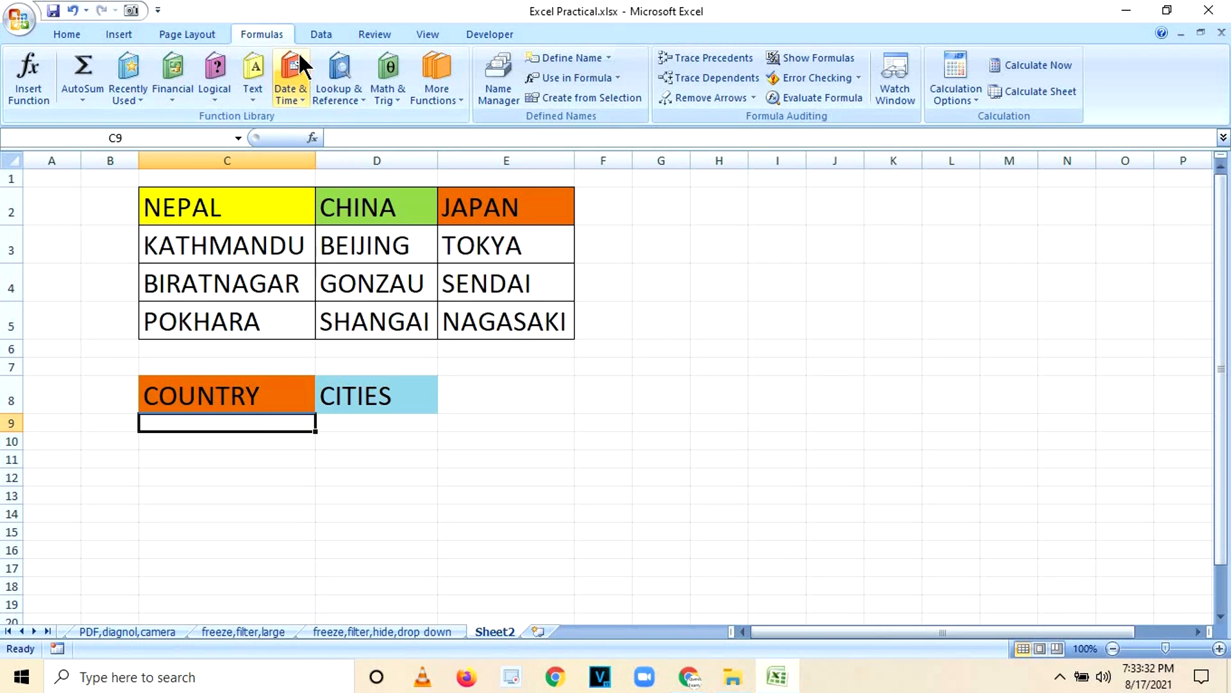
click(318, 34)
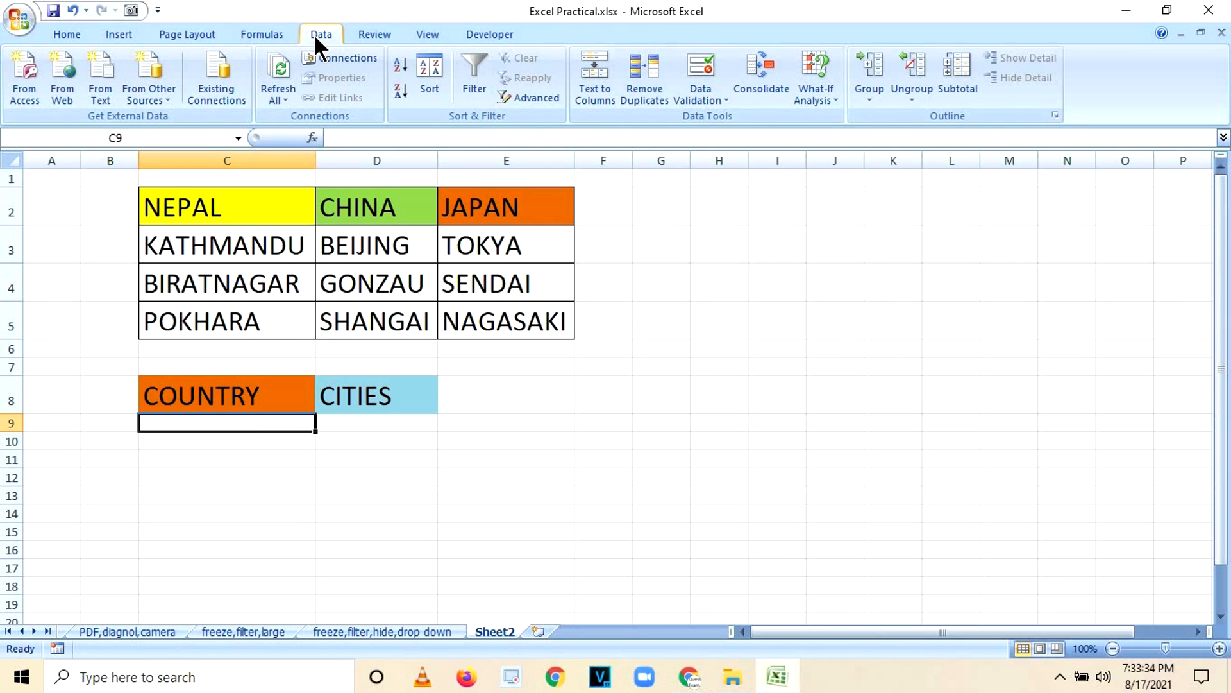
click(721, 102)
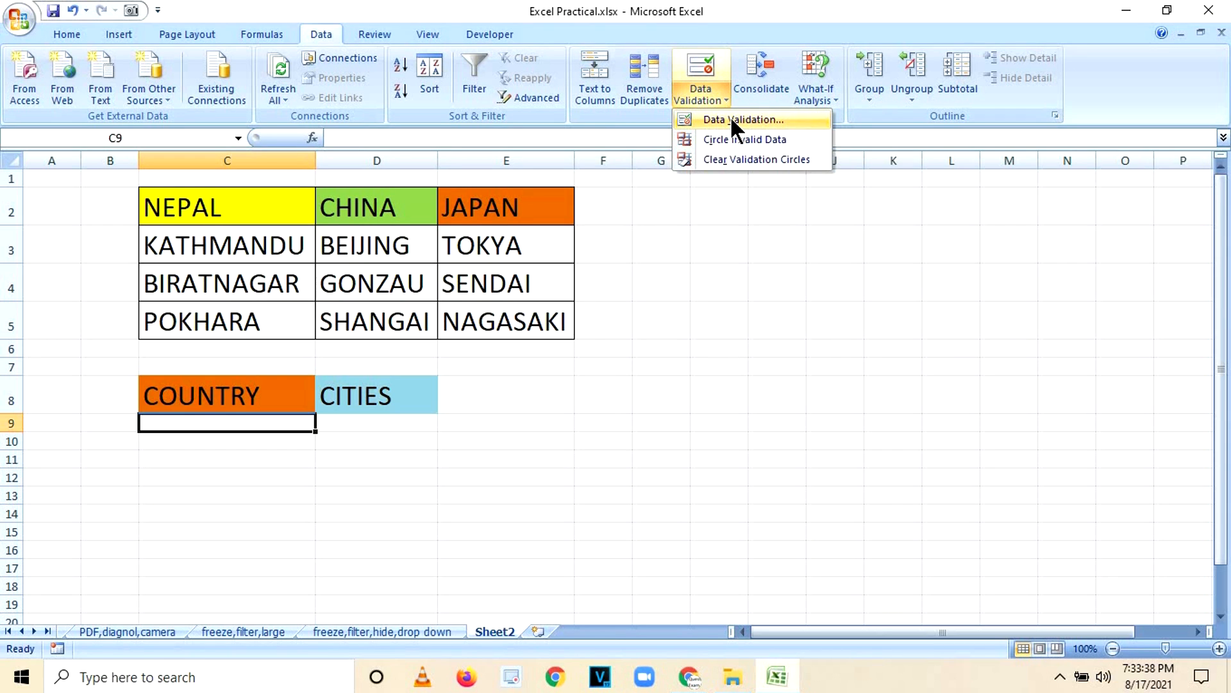
click(730, 117)
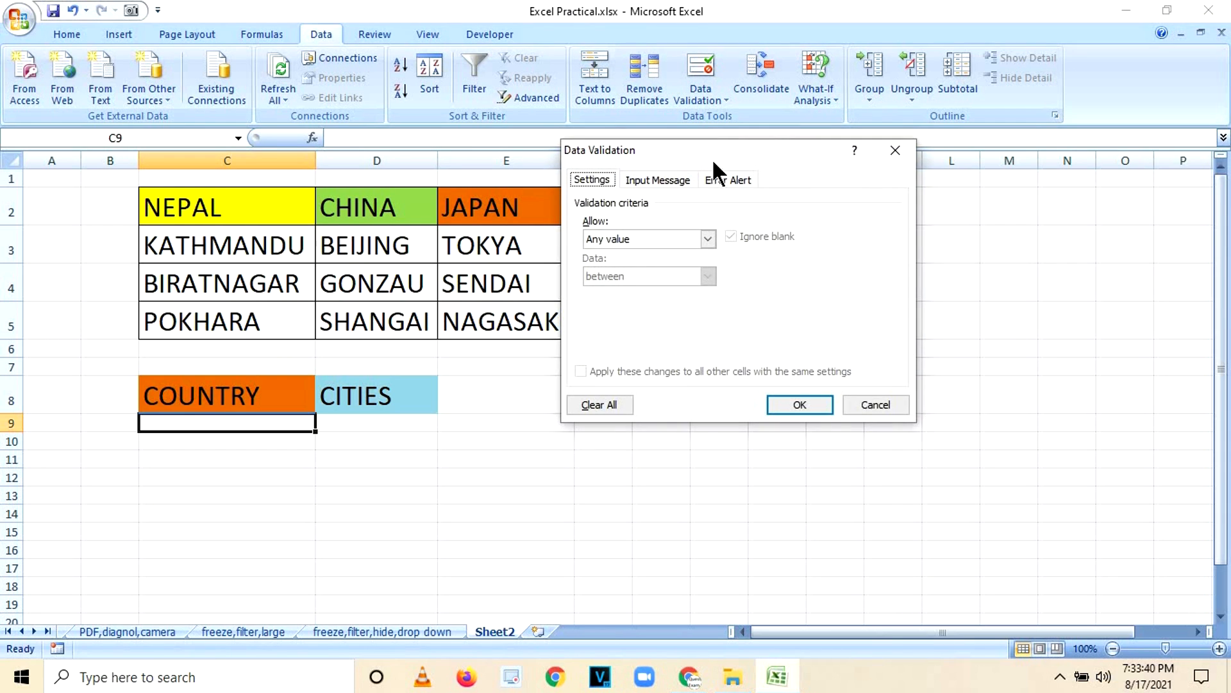
drag(661, 154, 613, 152)
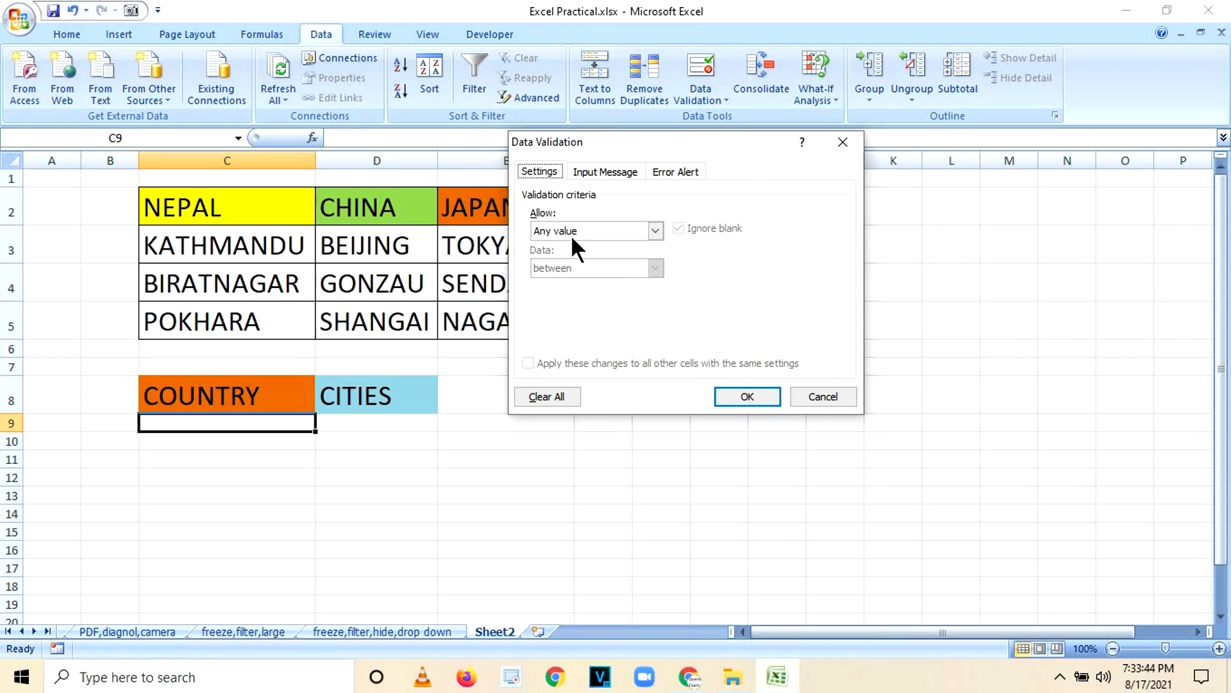
click(656, 232)
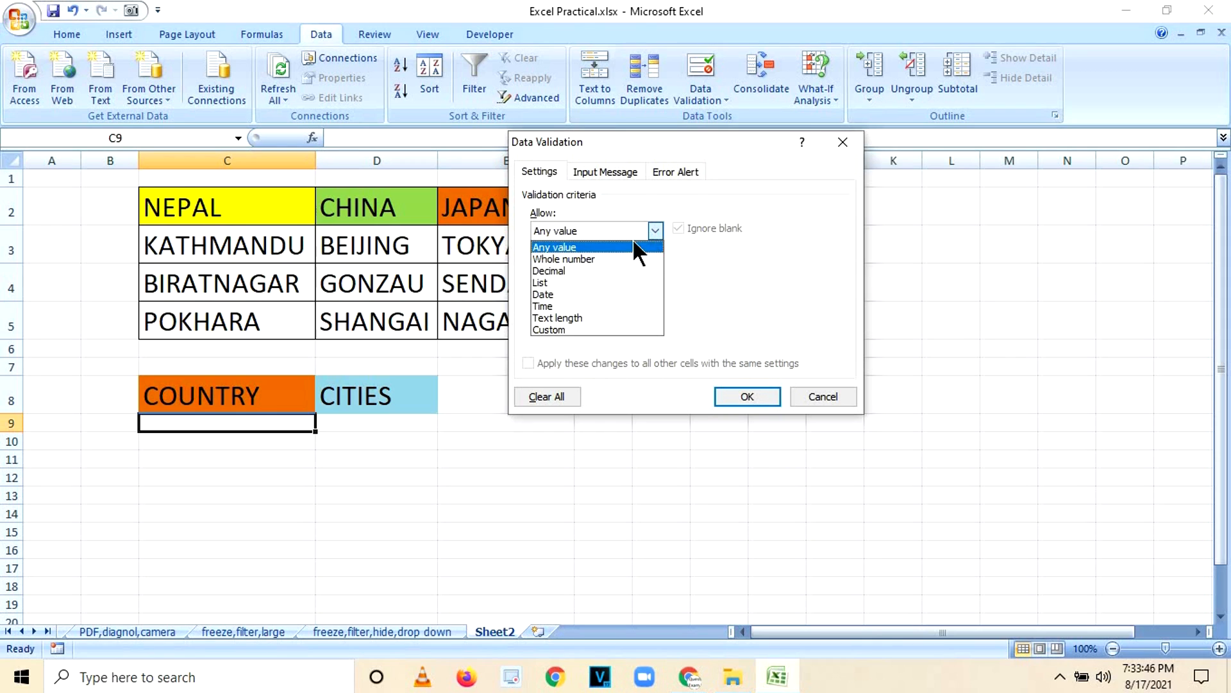
click(560, 283)
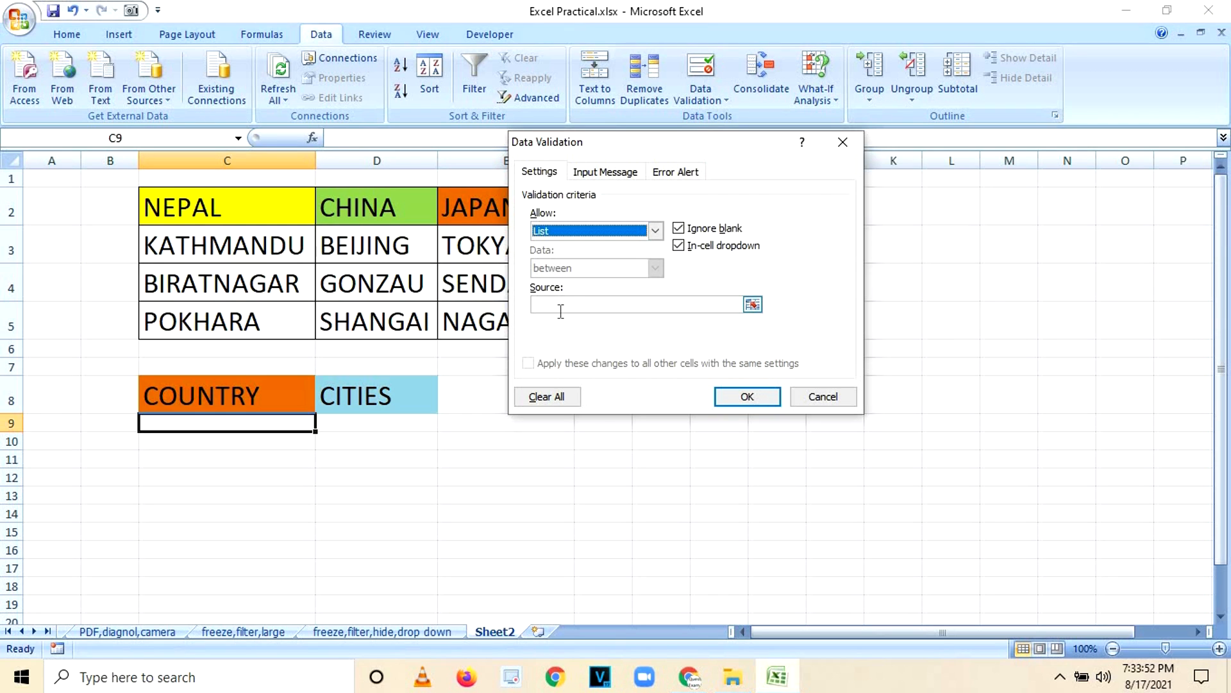
- Set the list source for C9 to =$C$2:$E$2, the three country headings, and apply the validation
click(566, 304)
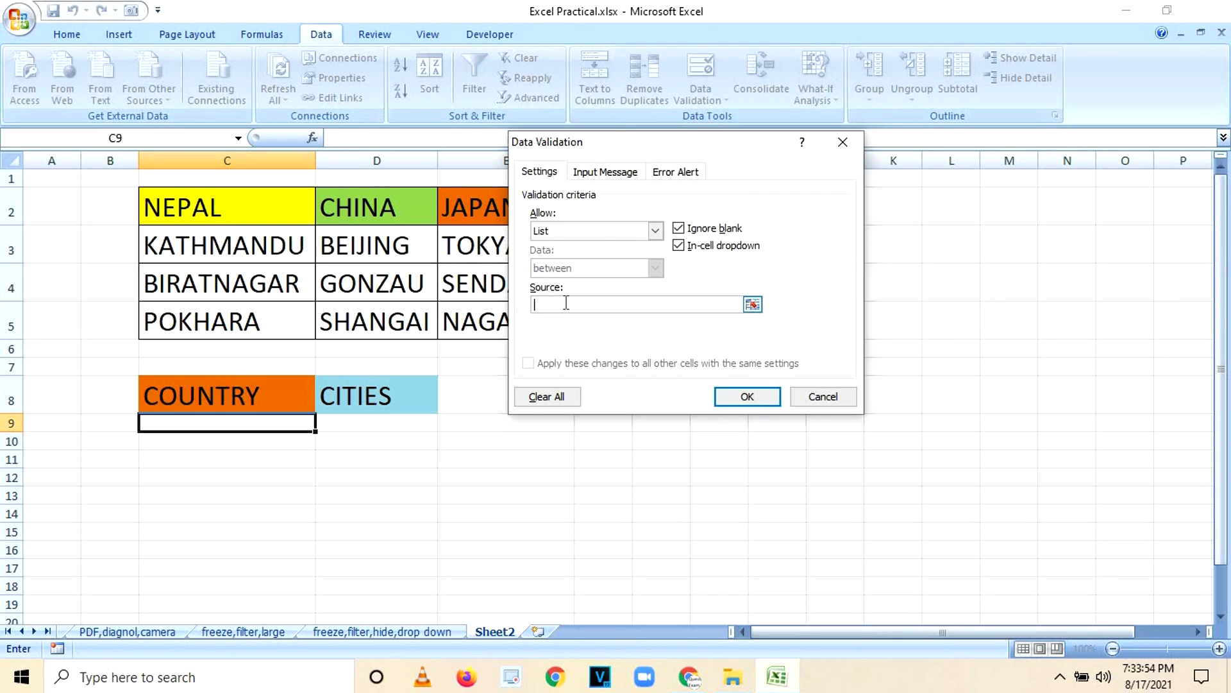
drag(648, 145, 757, 135)
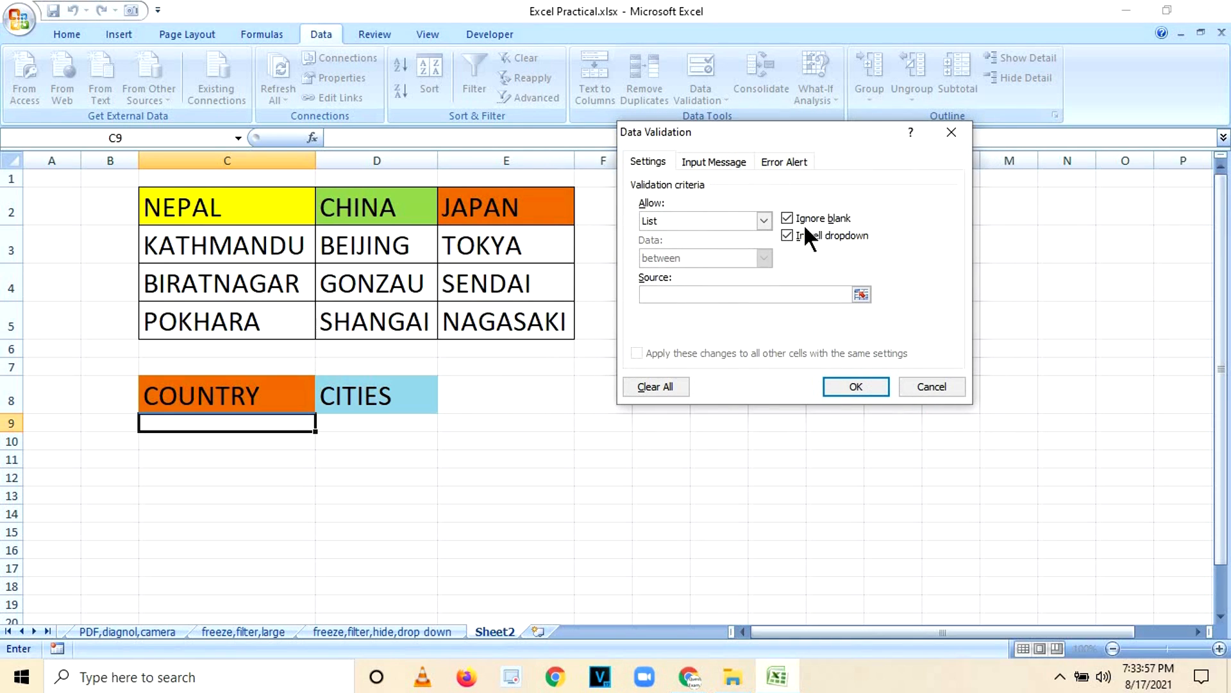
click(861, 294)
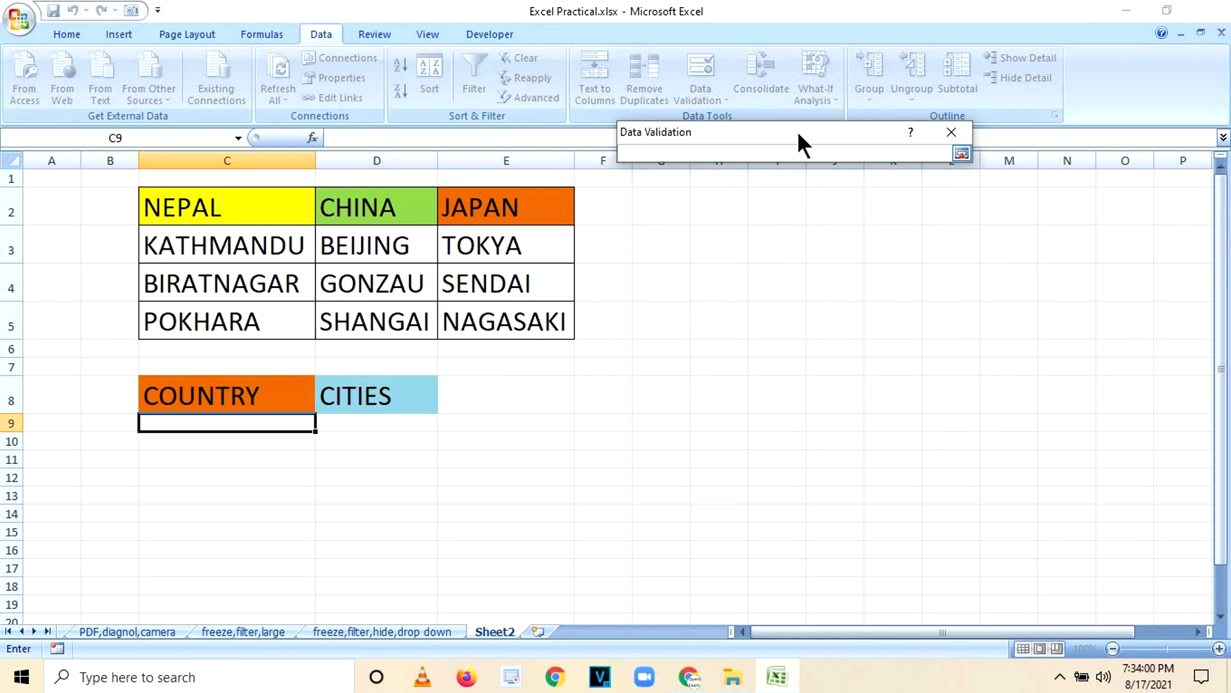
text(=)
drag(242, 206, 470, 209)
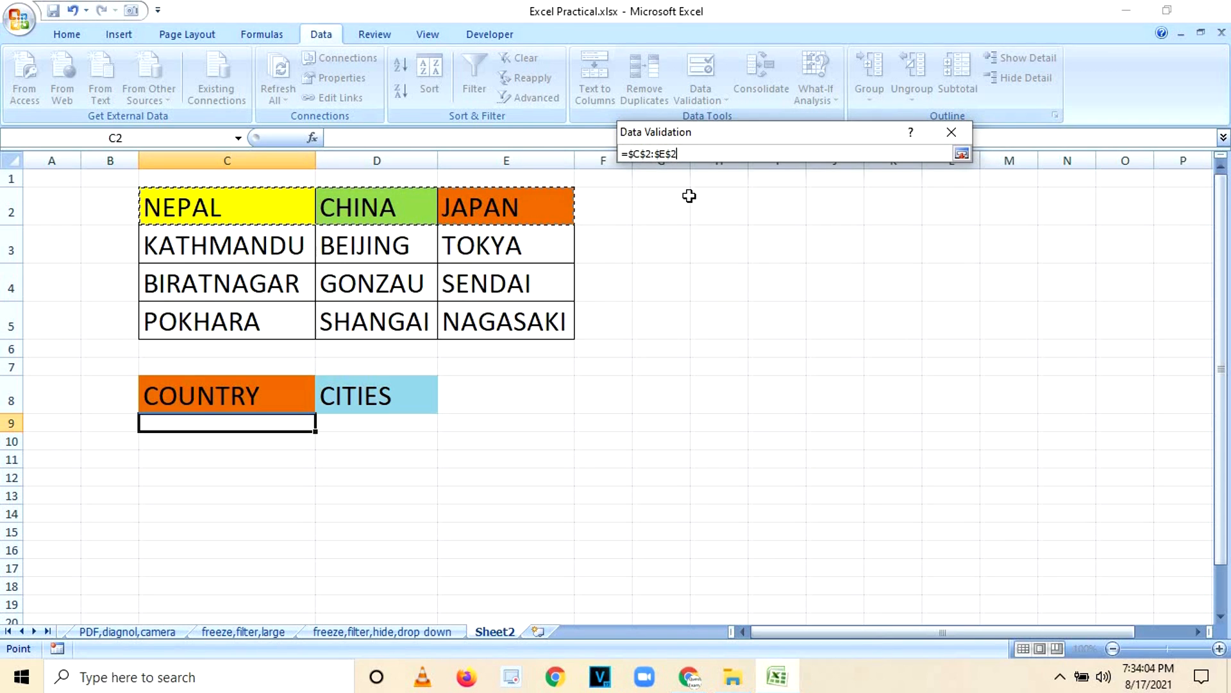
click(963, 152)
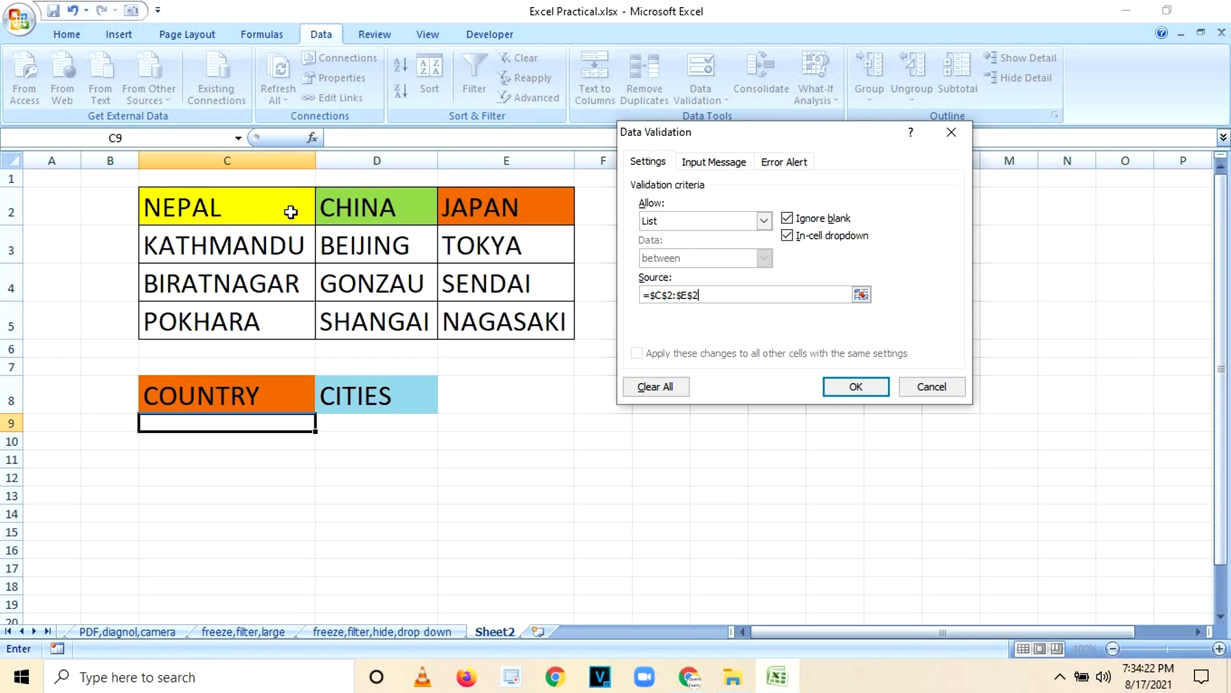
click(852, 386)
- Test the country drop-down in C9 by choosing NEPAL, CHINA and JAPAN in turn
click(340, 514)
click(286, 423)
click(324, 422)
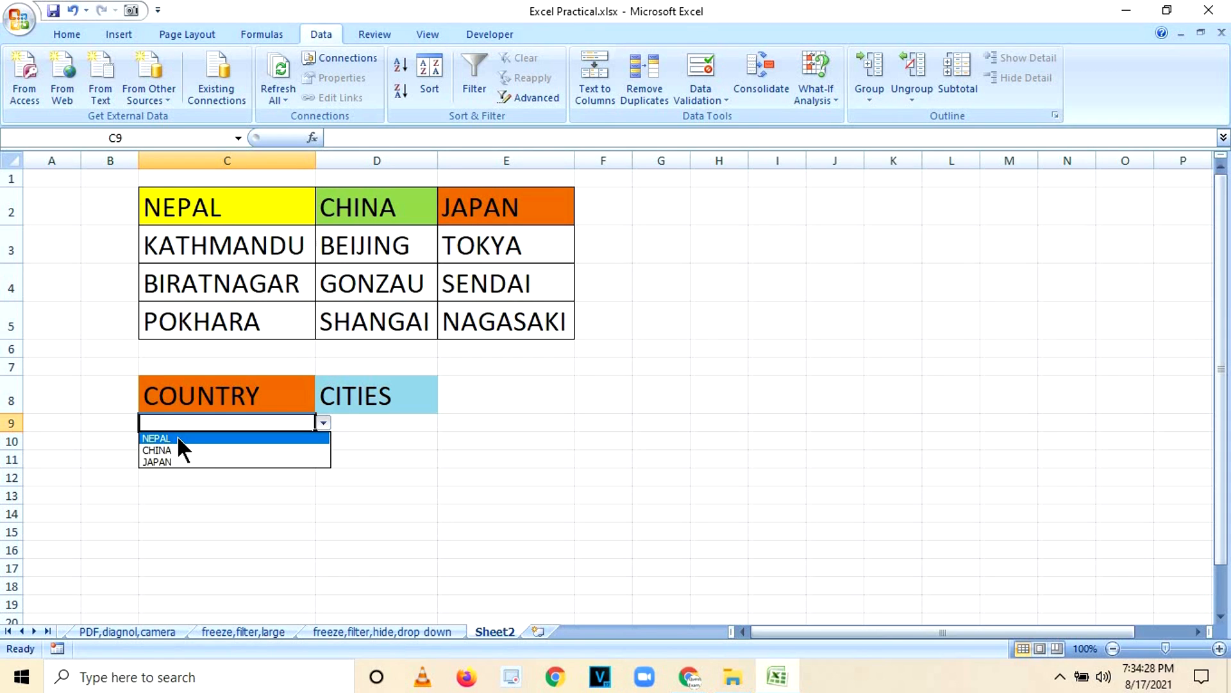
click(177, 435)
click(324, 422)
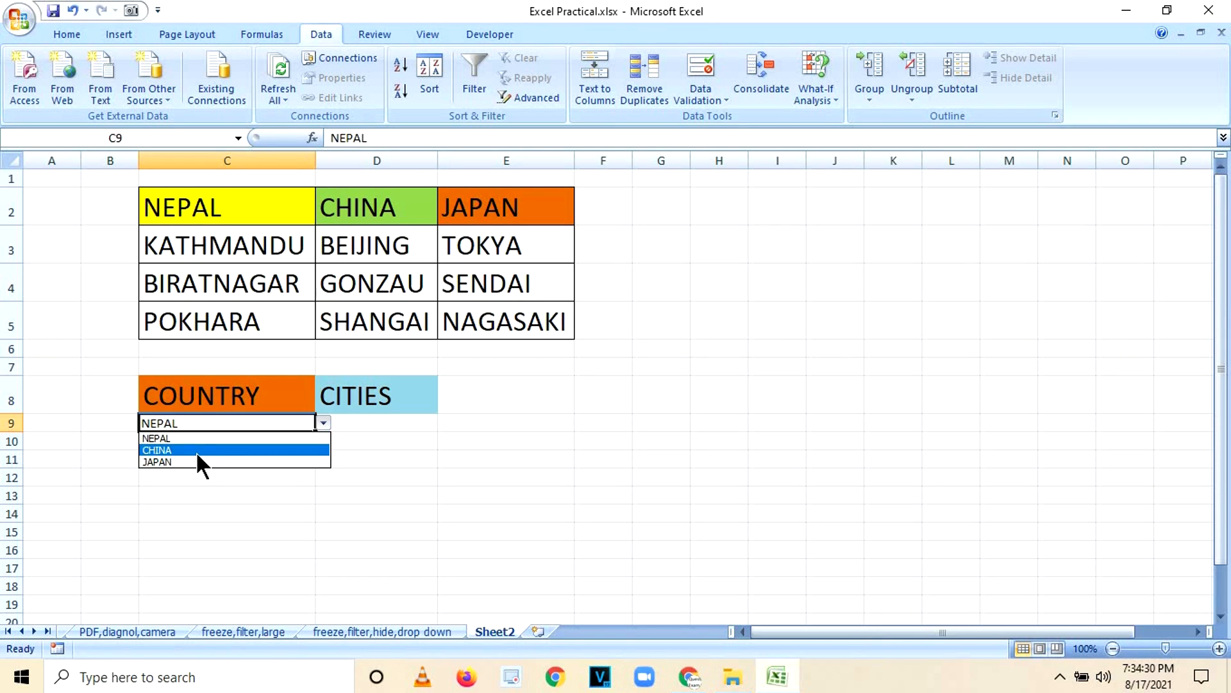
click(195, 450)
click(323, 422)
click(220, 459)
click(243, 446)
click(257, 424)
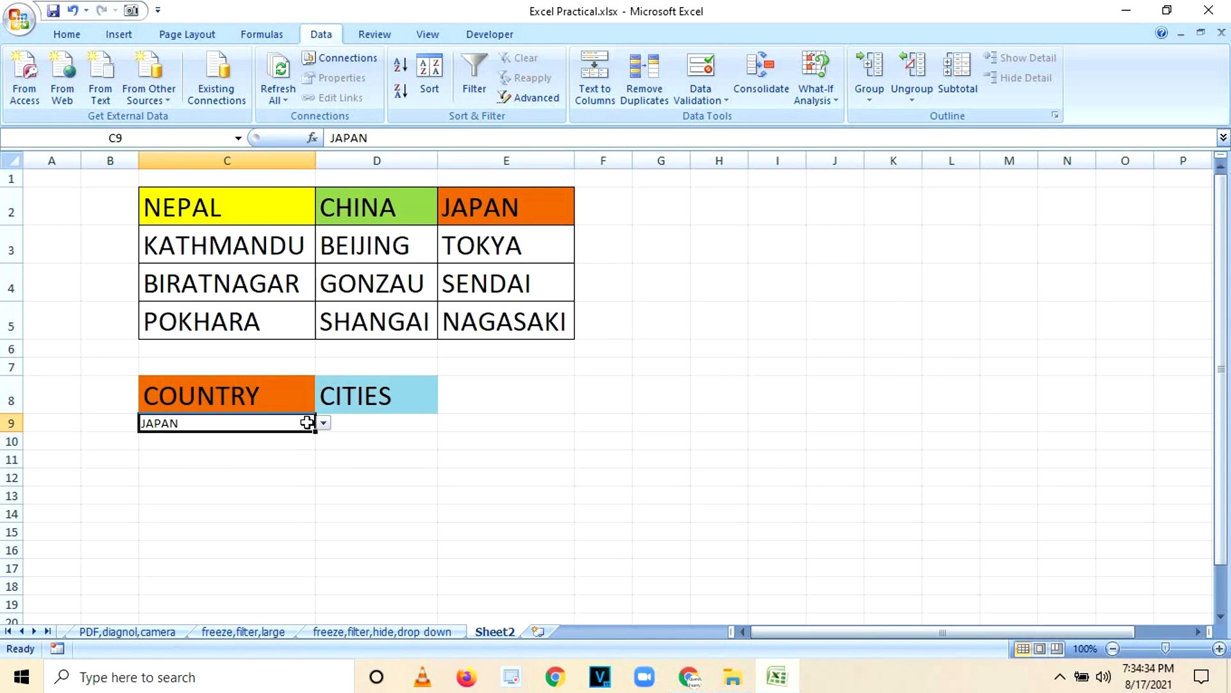
- Choose NEPAL from the country drop-down in C9
click(378, 421)
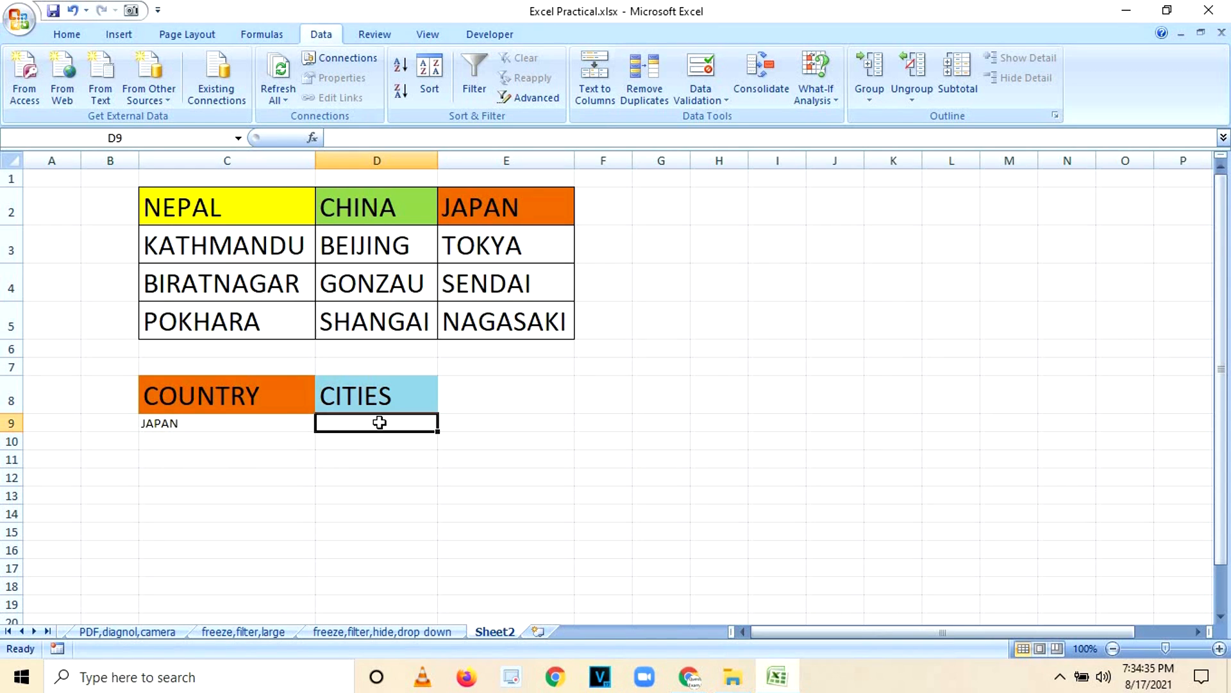
click(247, 421)
click(388, 423)
click(250, 423)
click(325, 422)
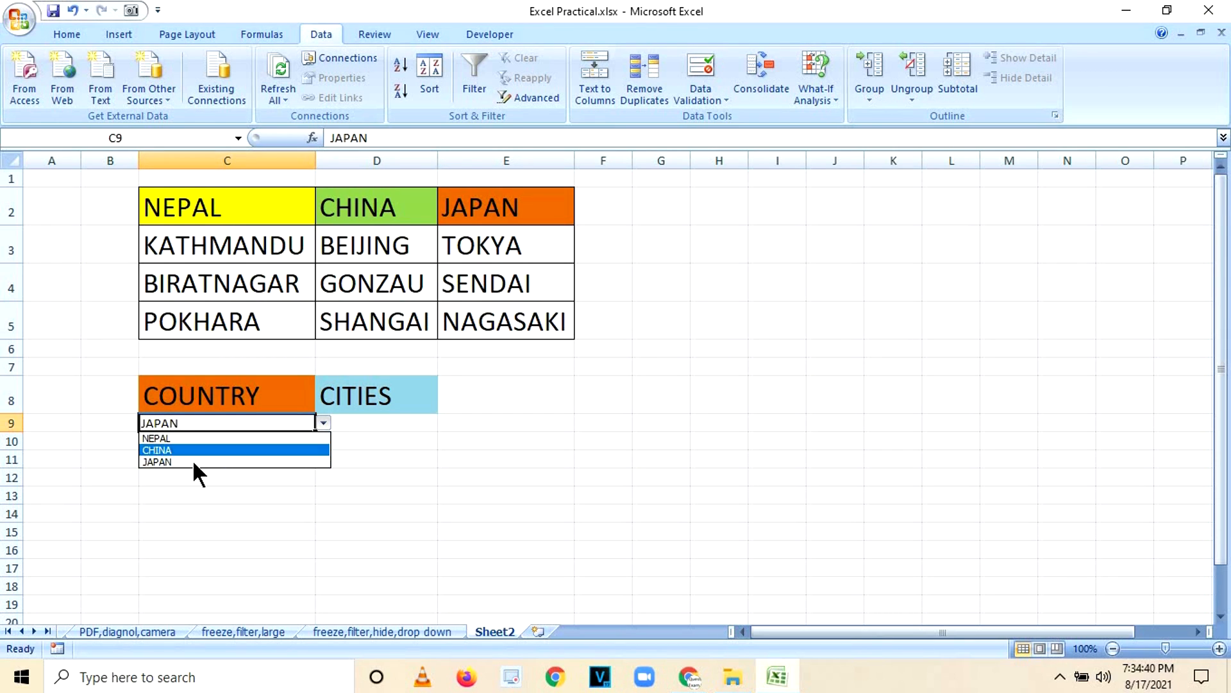
click(192, 439)
click(356, 427)
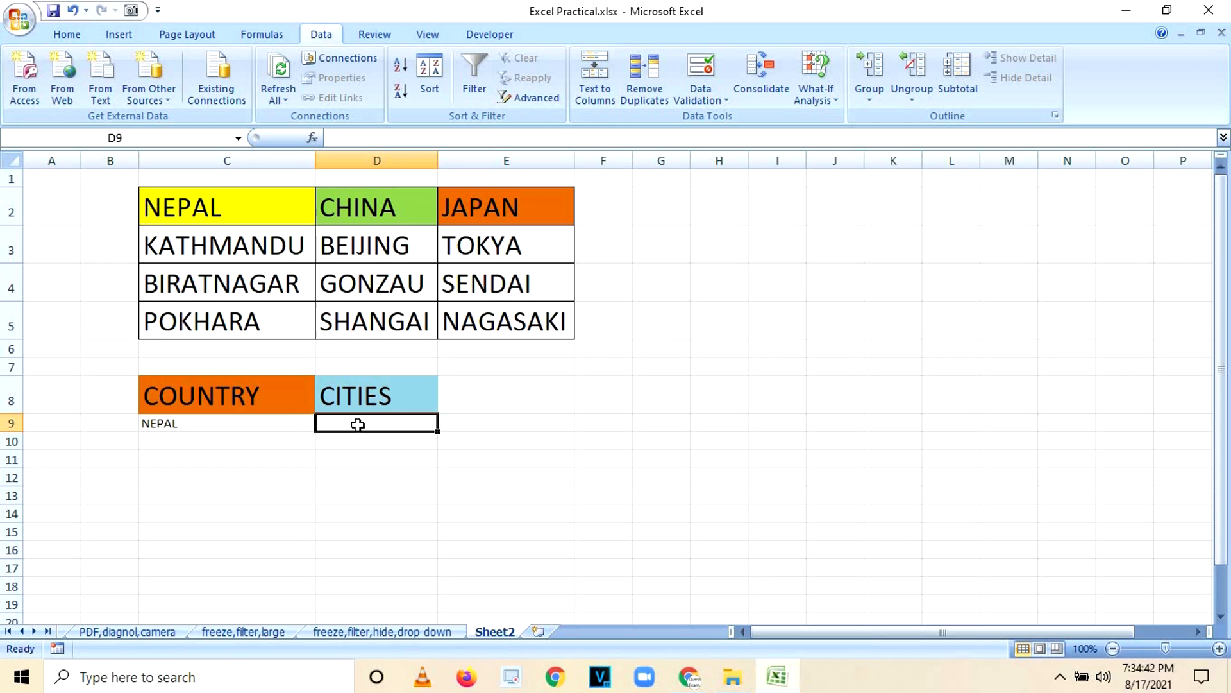
click(296, 426)
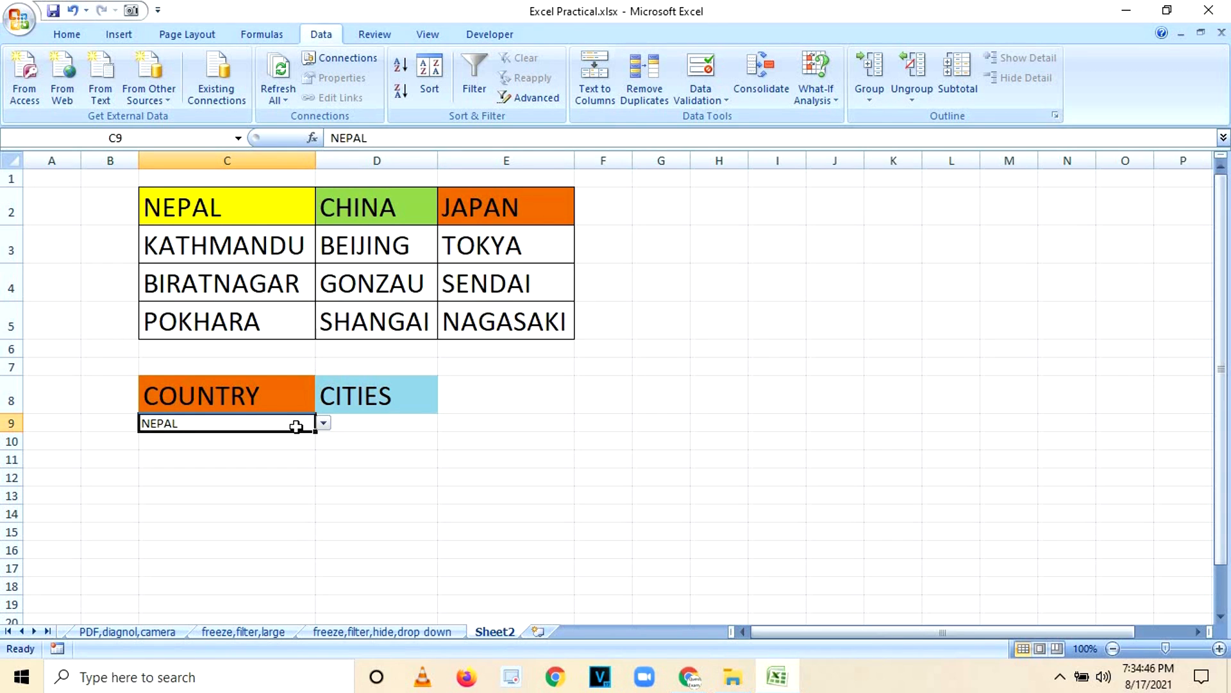
- Set the data validation of cell D9 under CITIES to allow a List
click(340, 423)
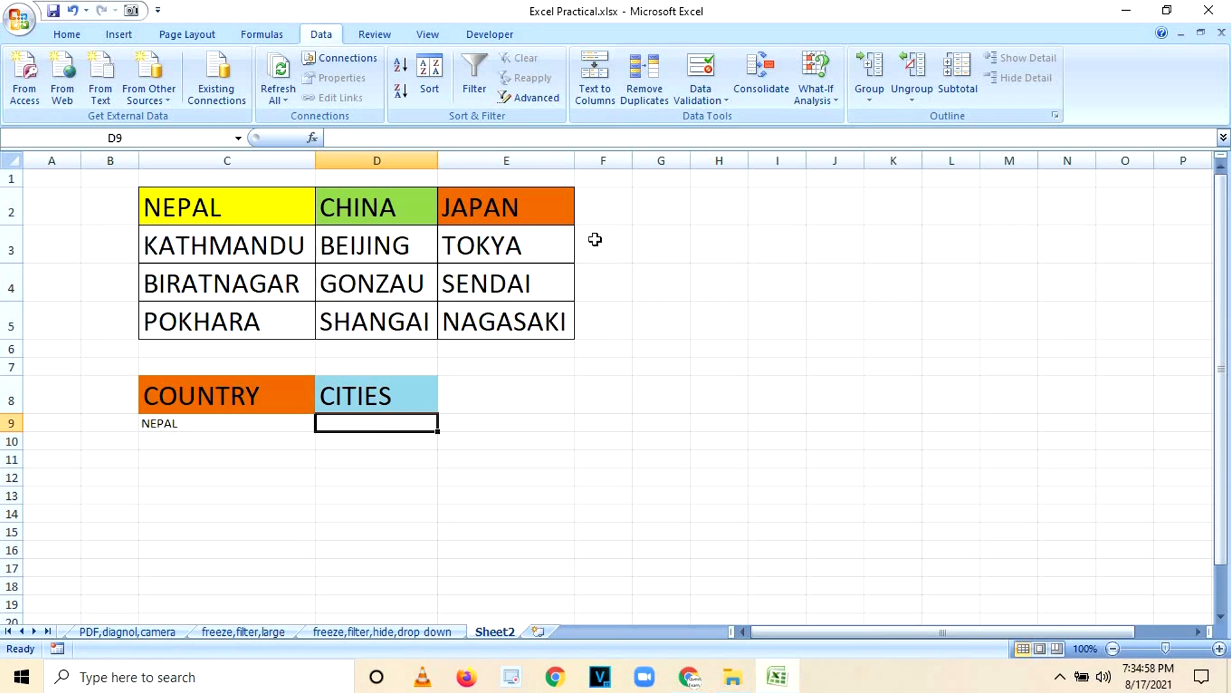
click(723, 102)
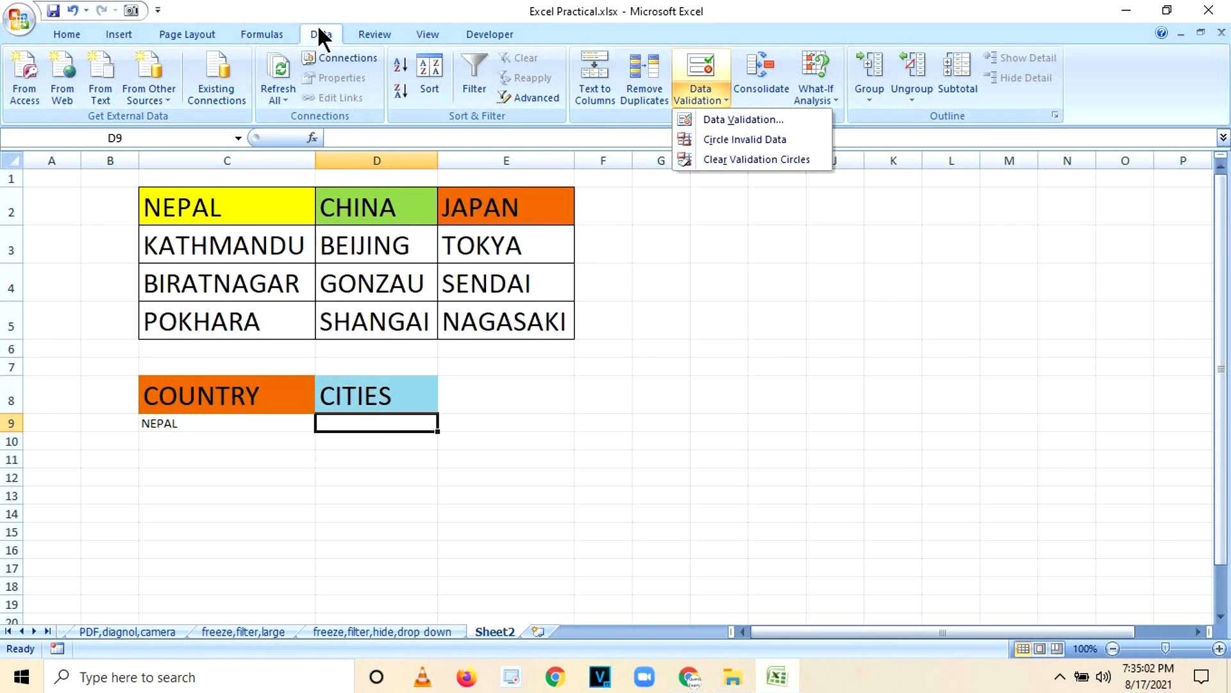
click(727, 121)
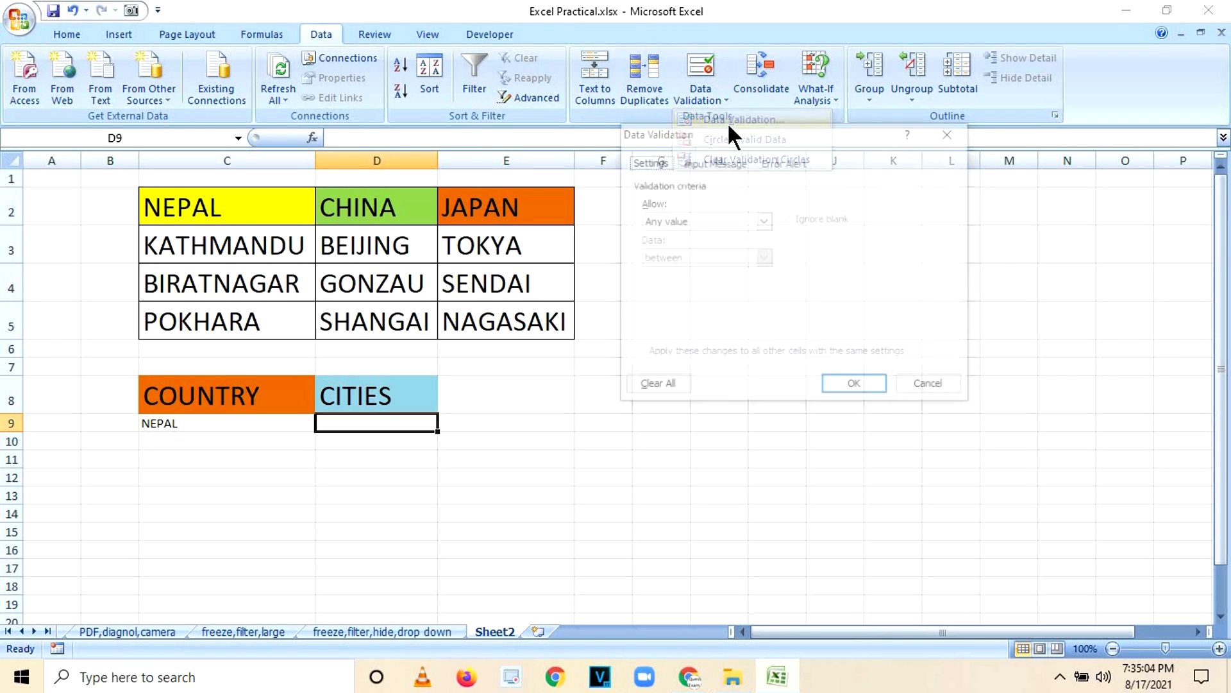
drag(743, 149, 742, 143)
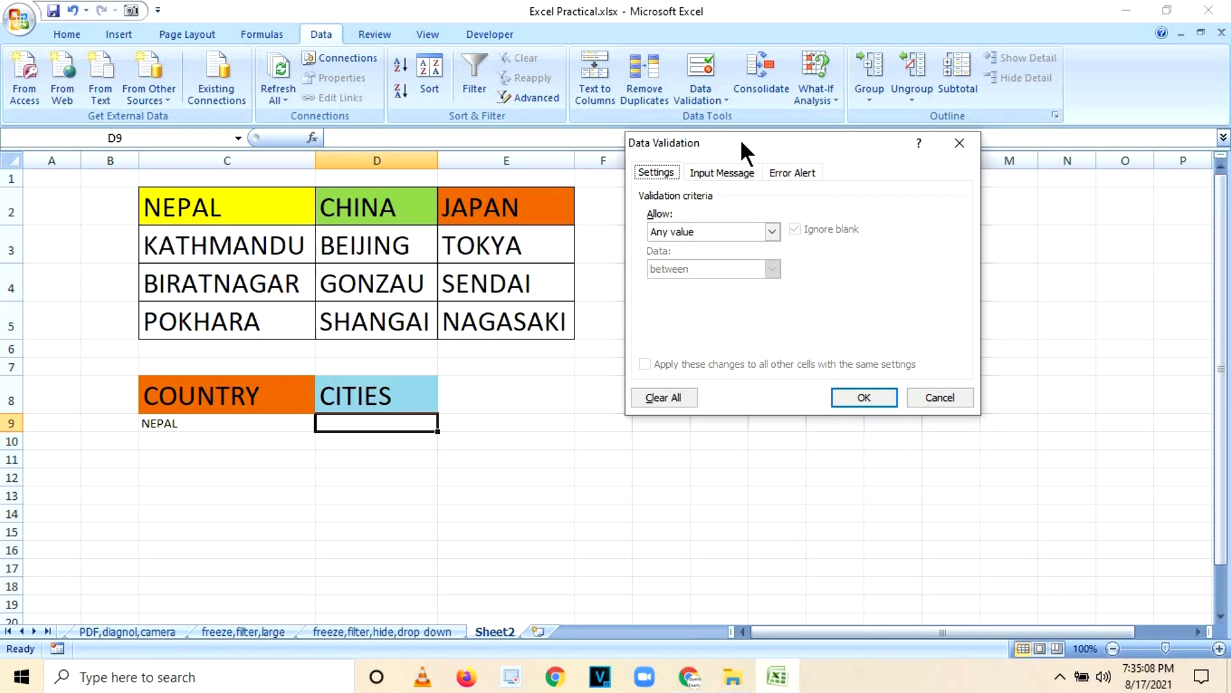
click(684, 235)
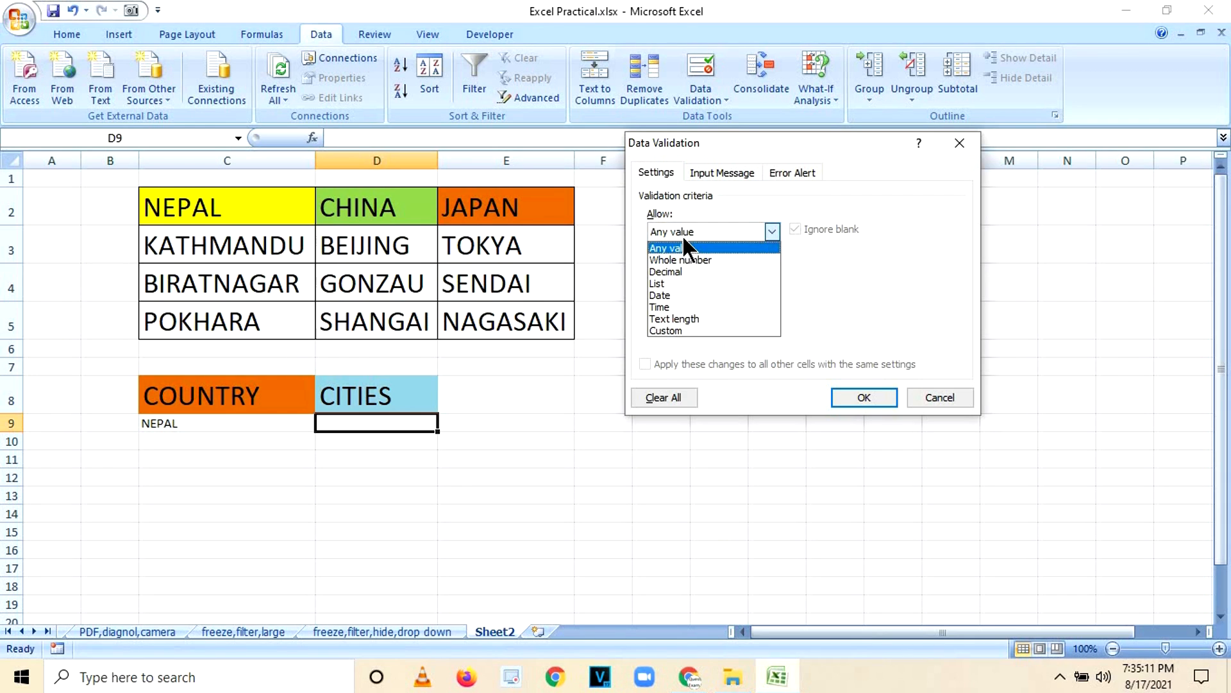
click(673, 281)
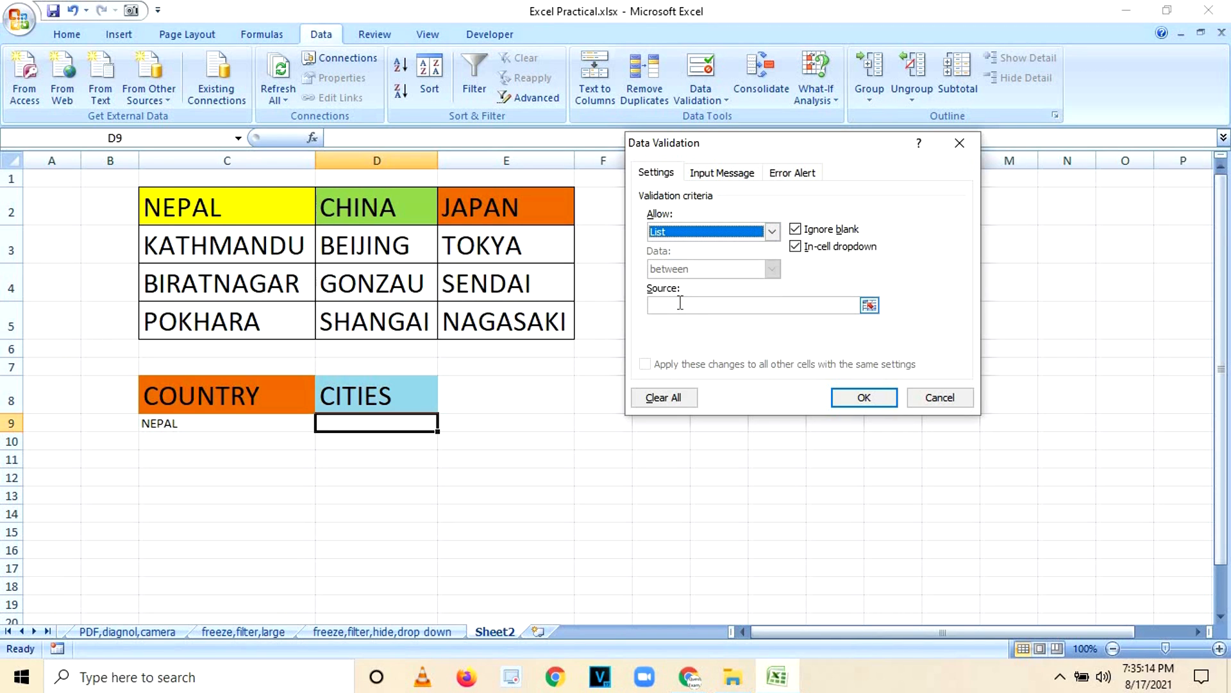
- Set the list source for D9 to =INDIRECT($C$9) and apply the validation
click(679, 303)
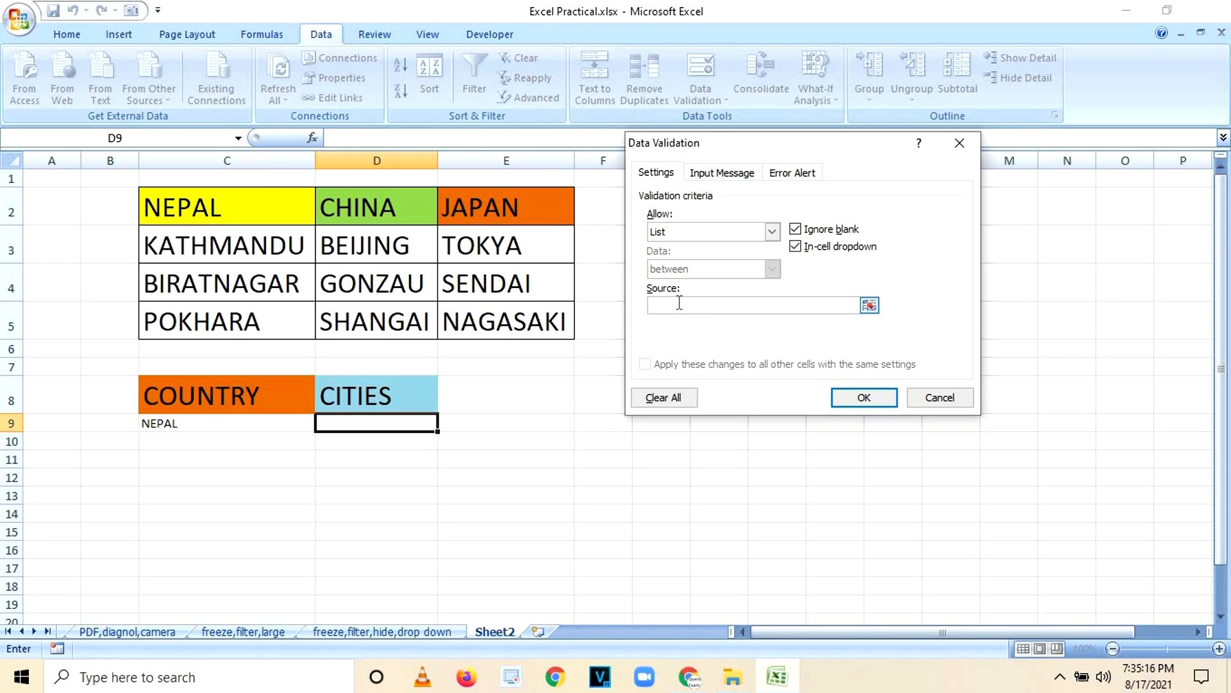
text(=INDIRECT()
click(222, 426)
text())
click(853, 393)
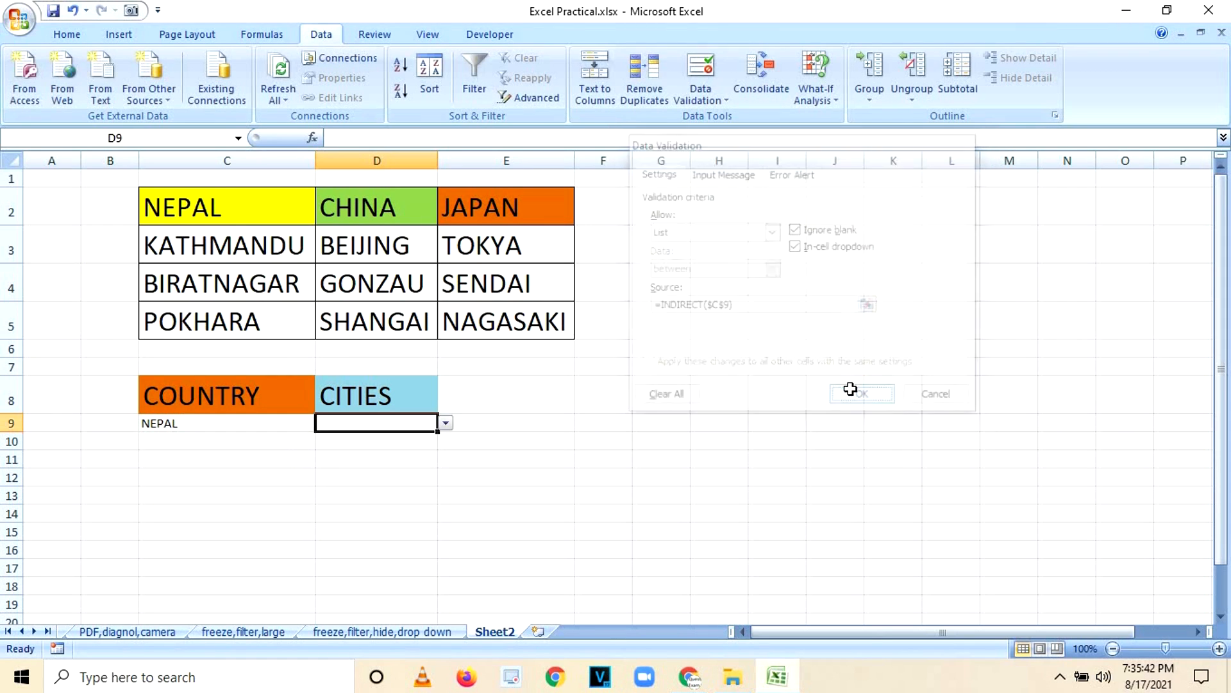
click(597, 513)
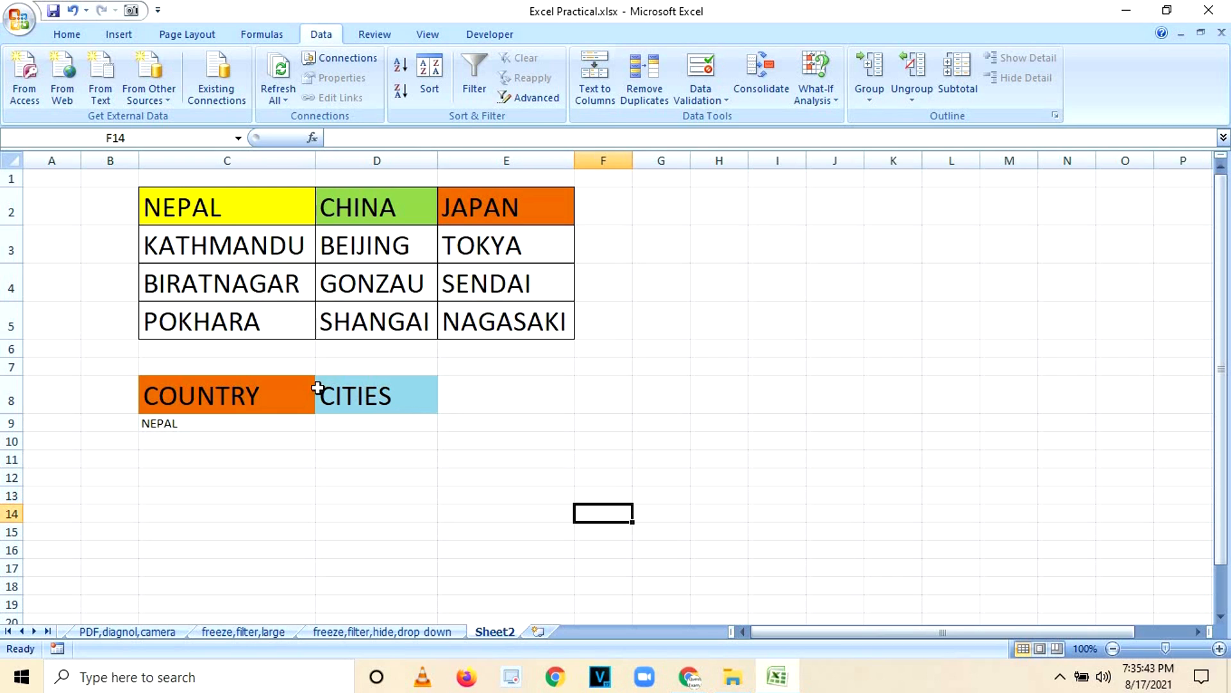
- Choose NEPAL in C9 and check which cities the drop-down in D9 offers
click(225, 428)
click(324, 422)
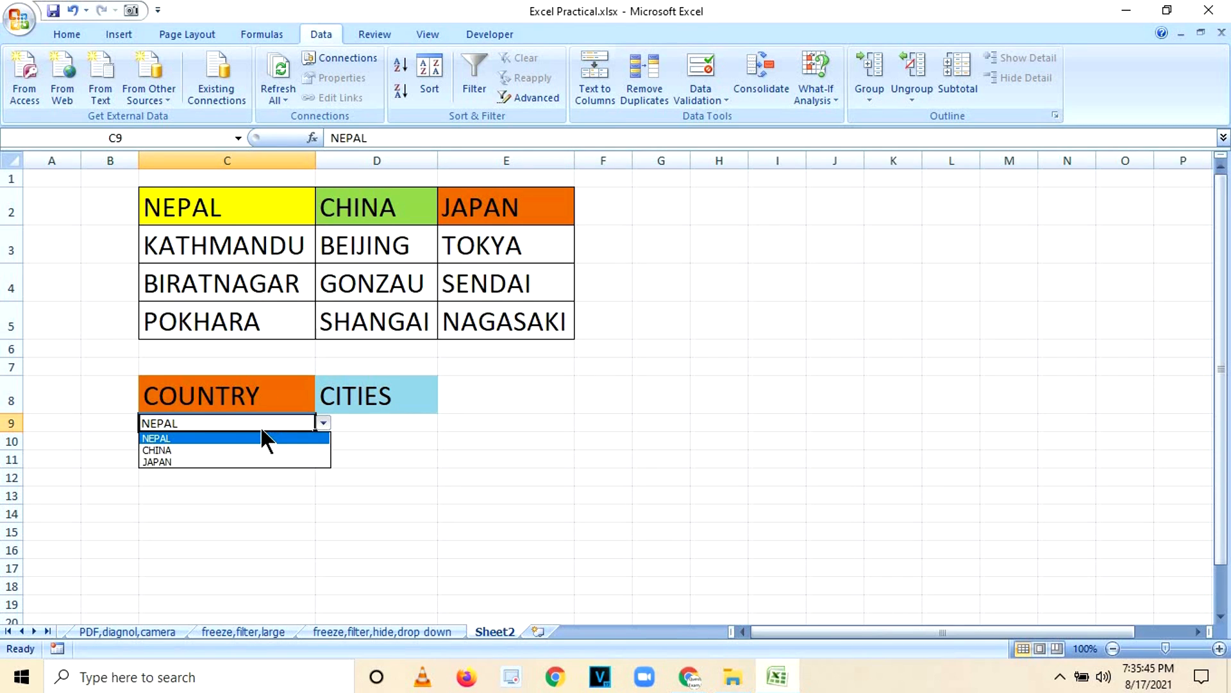
click(220, 438)
click(424, 423)
click(445, 423)
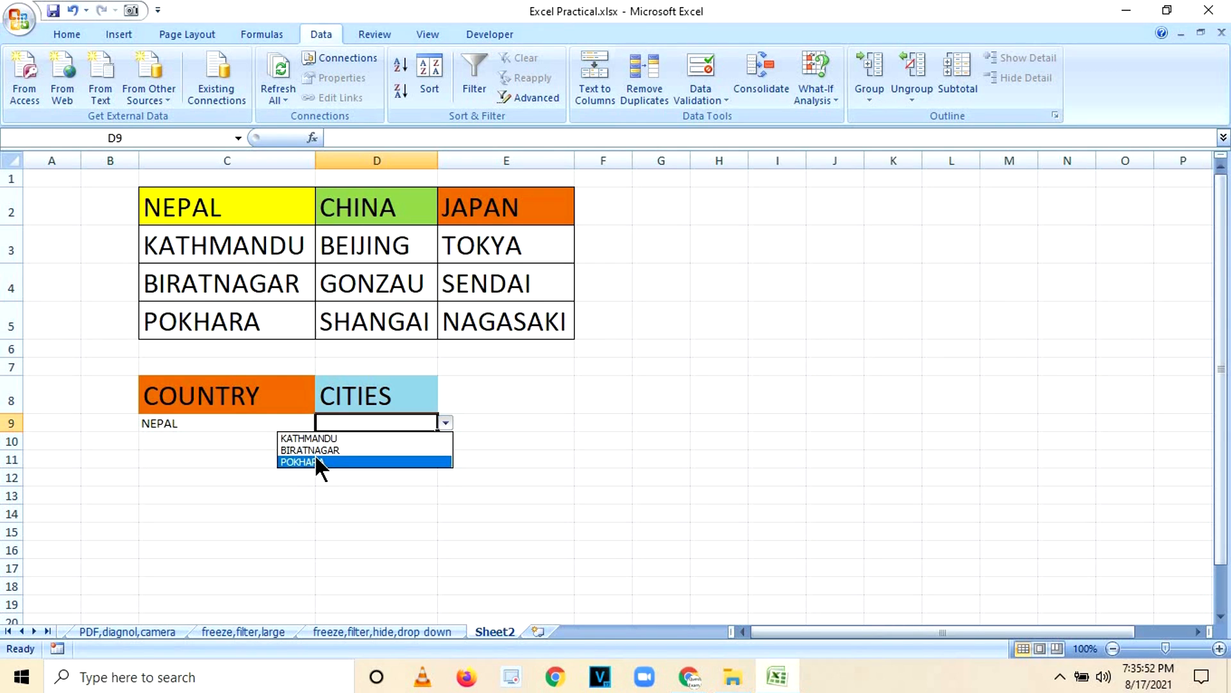
click(227, 423)
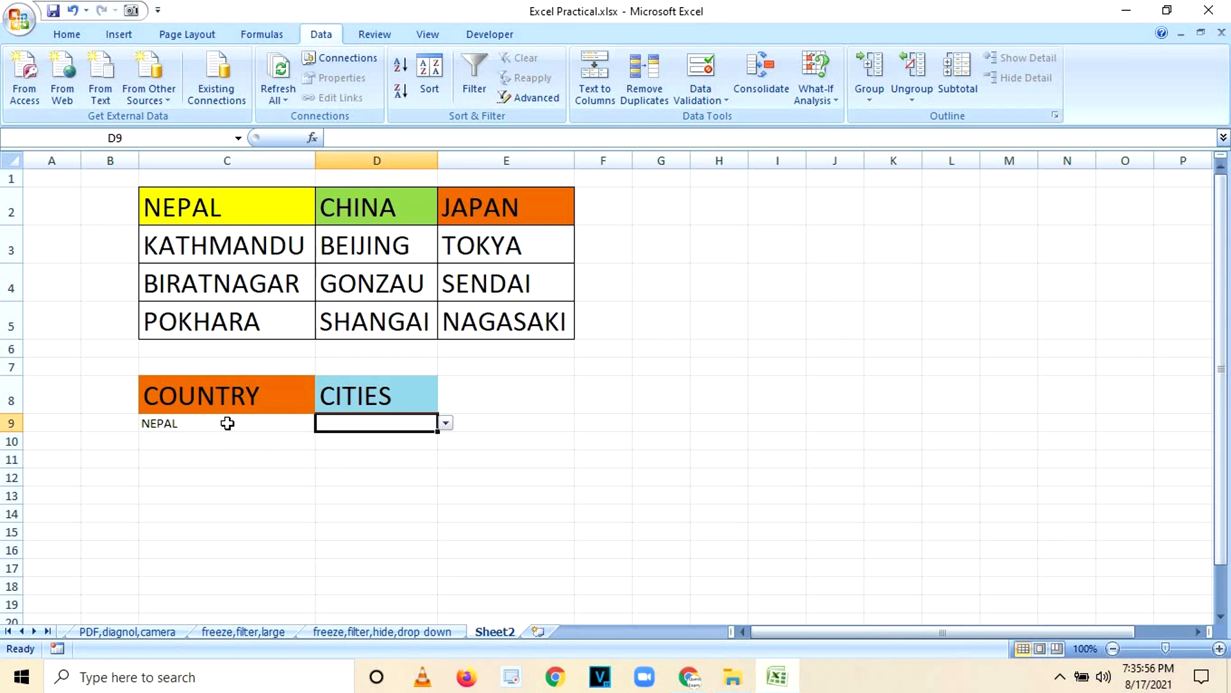
- Test the dependent lists by choosing CHINA in C9 and BEIJING in D9
click(226, 422)
click(323, 424)
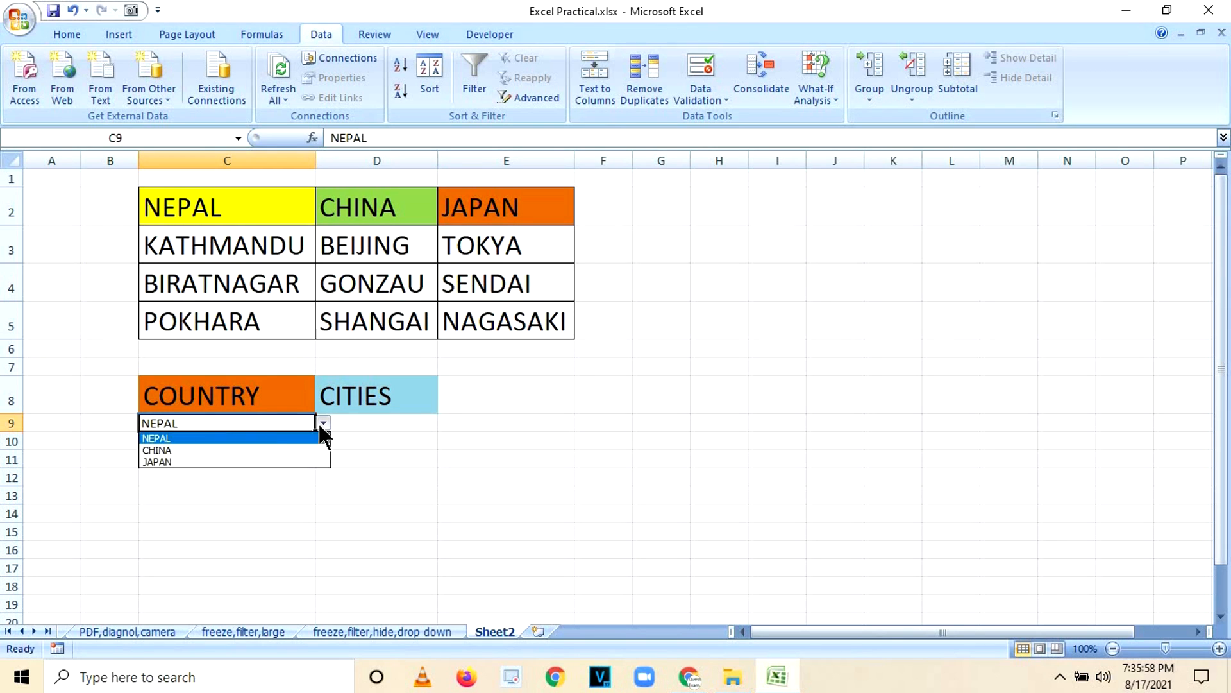
click(214, 451)
click(375, 422)
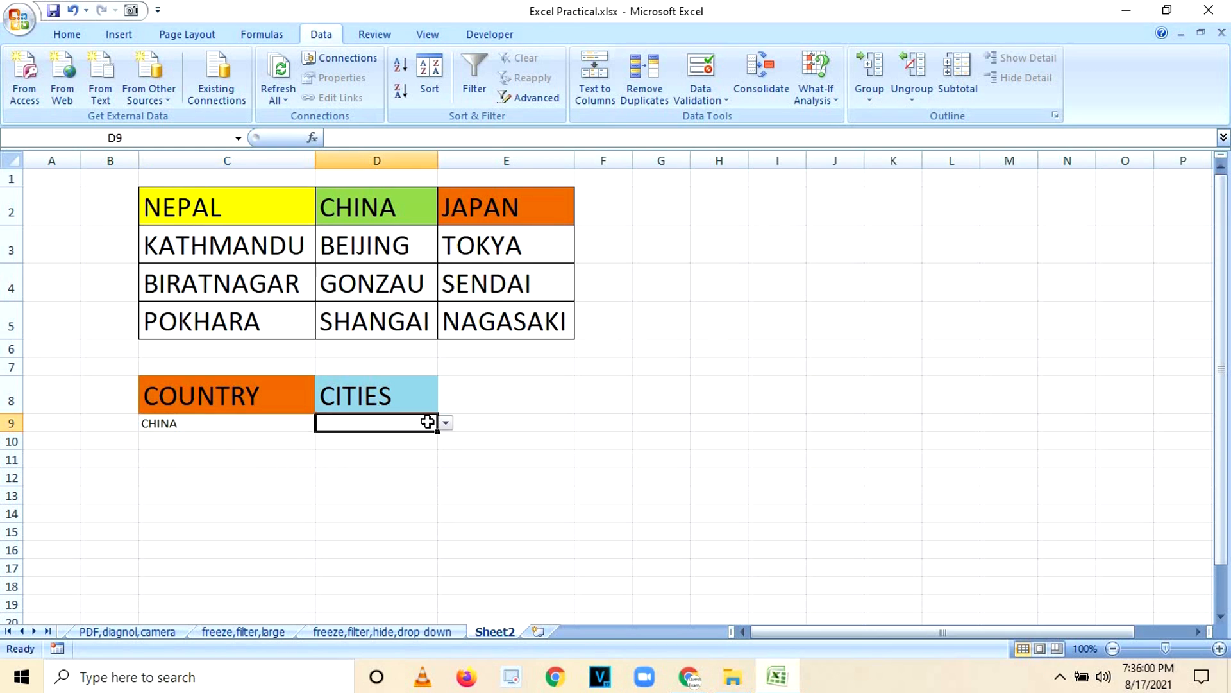
click(444, 422)
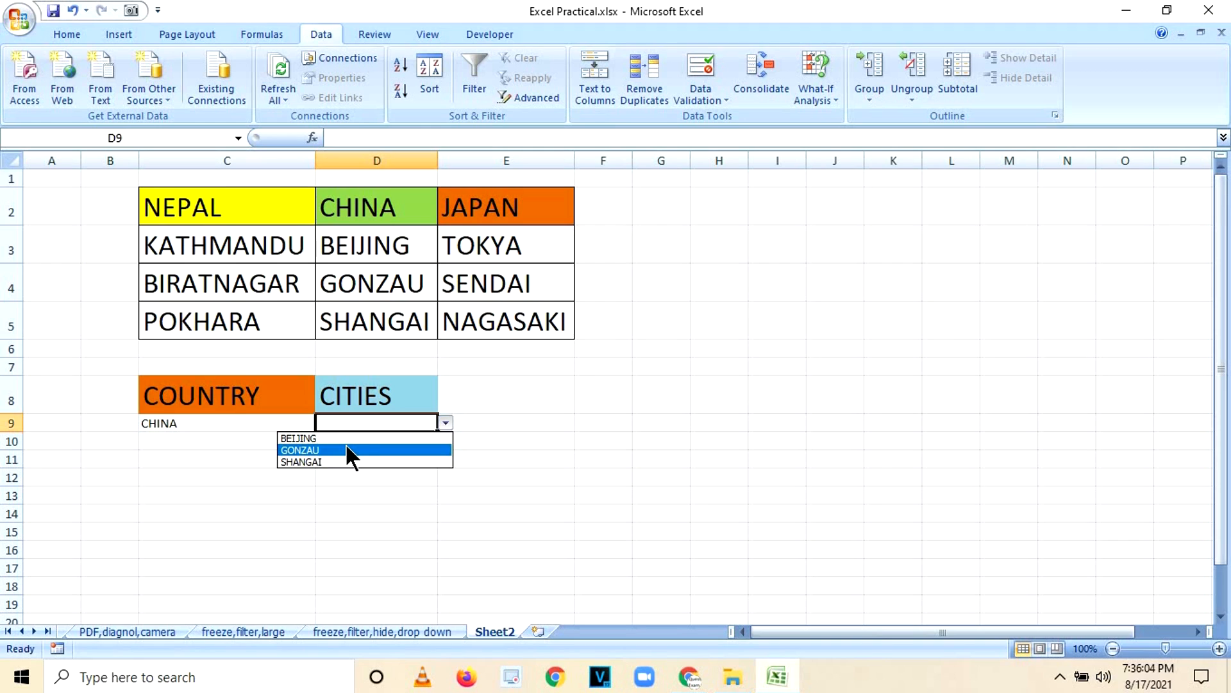
click(344, 440)
- Choose JAPAN in C9 and check which cities the drop-down in D9 offers
click(291, 427)
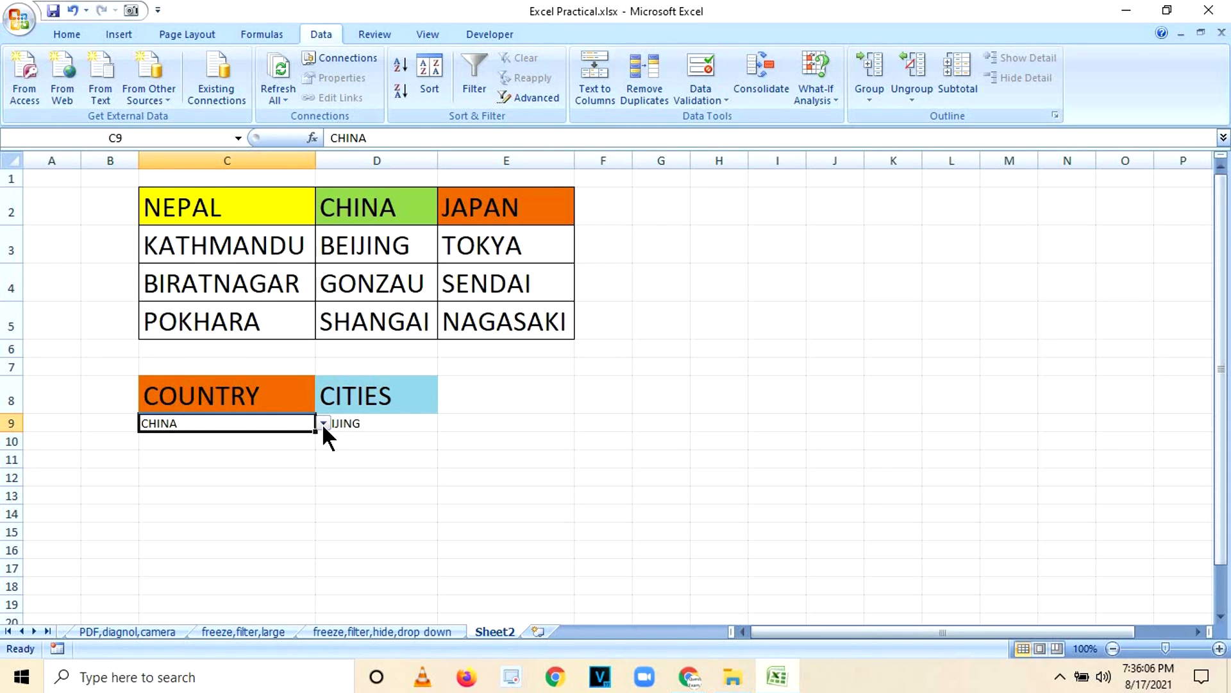
click(323, 422)
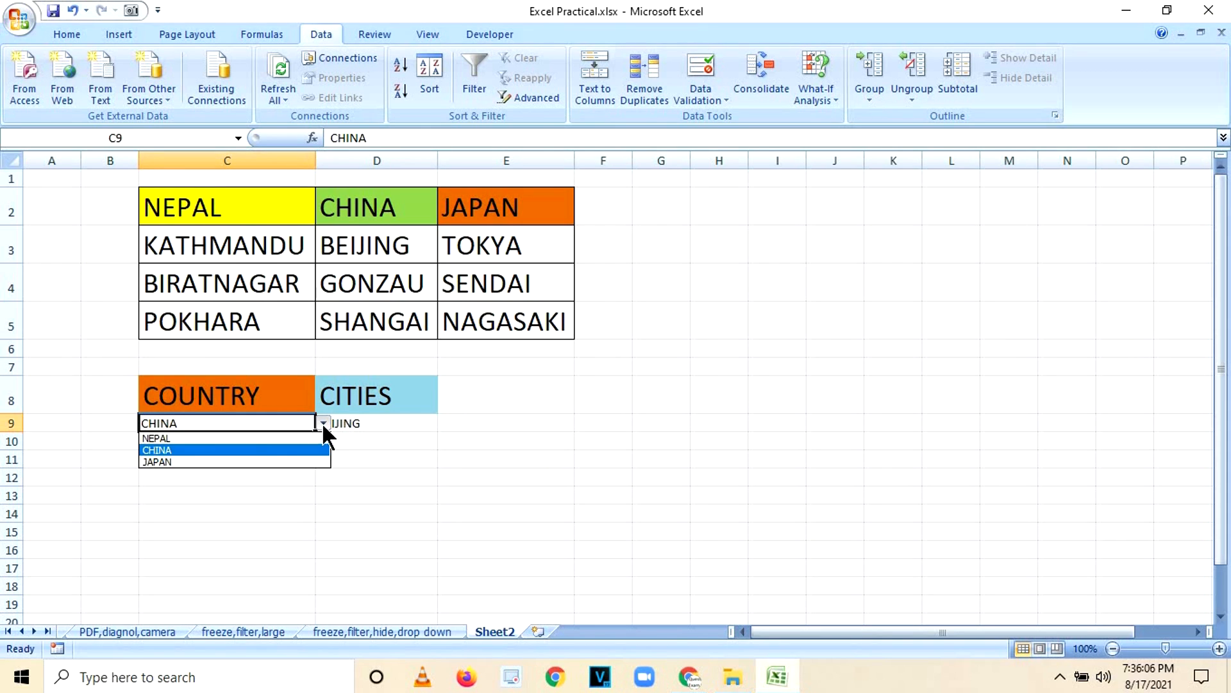
click(209, 459)
click(381, 420)
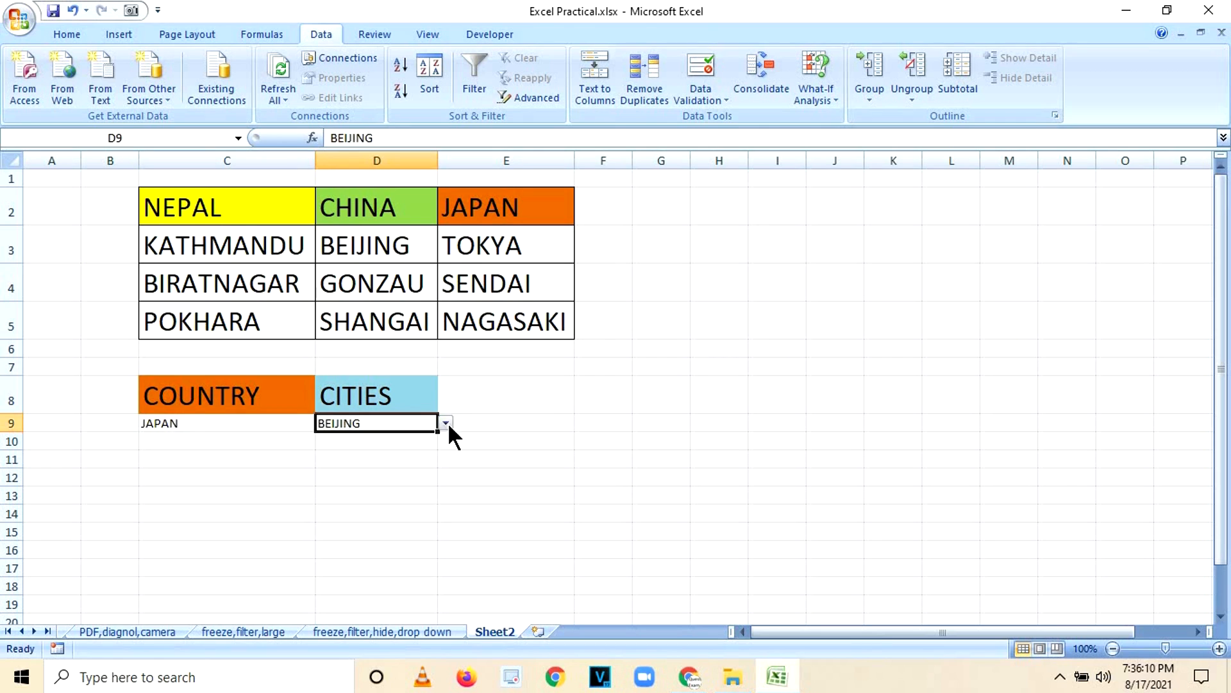
click(452, 425)
click(420, 418)
click(447, 422)
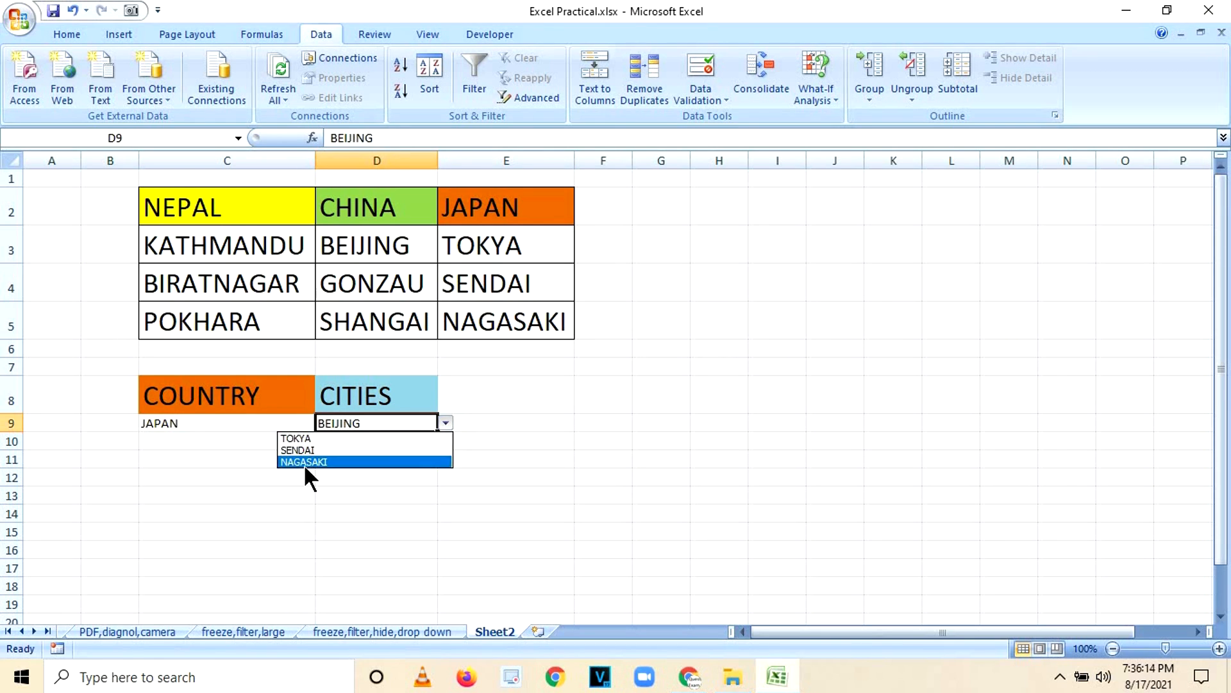
click(553, 432)
click(336, 459)
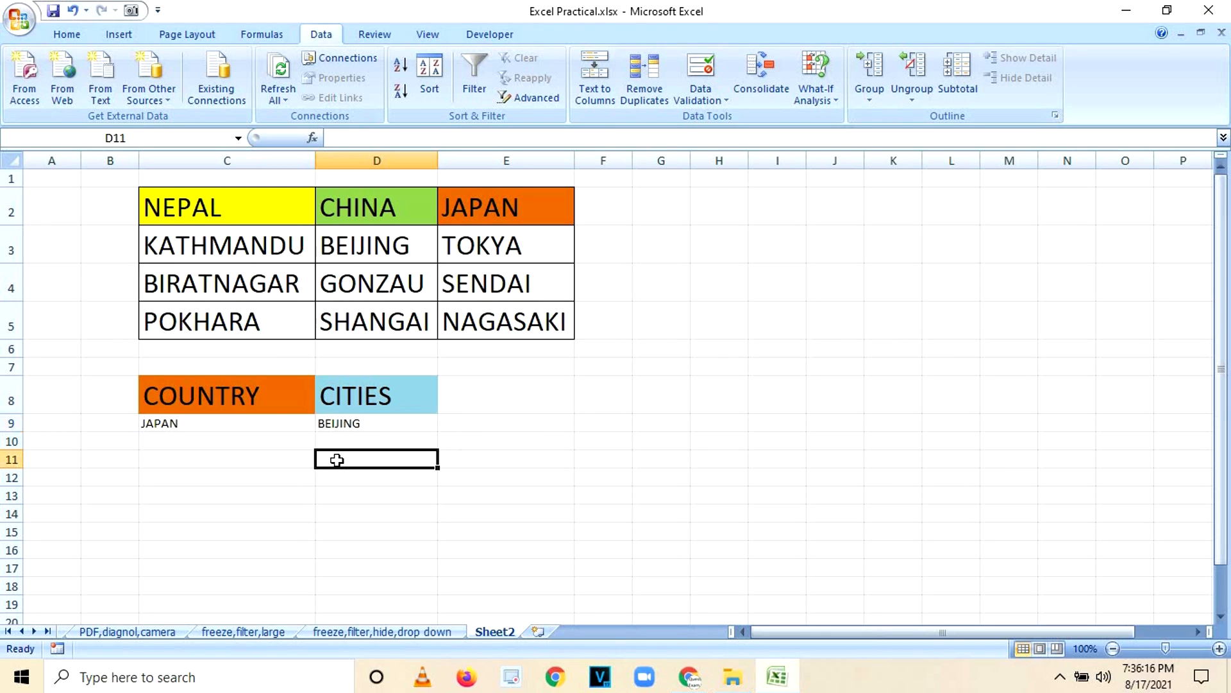
click(349, 422)
click(275, 422)
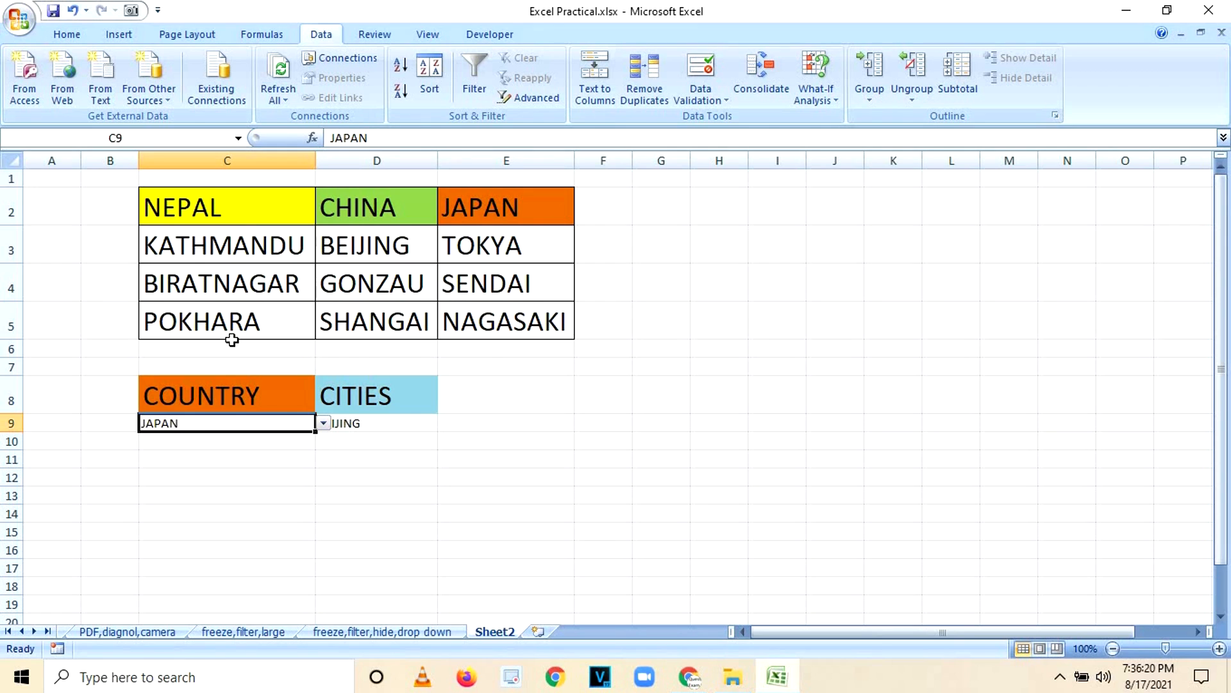
click(370, 424)
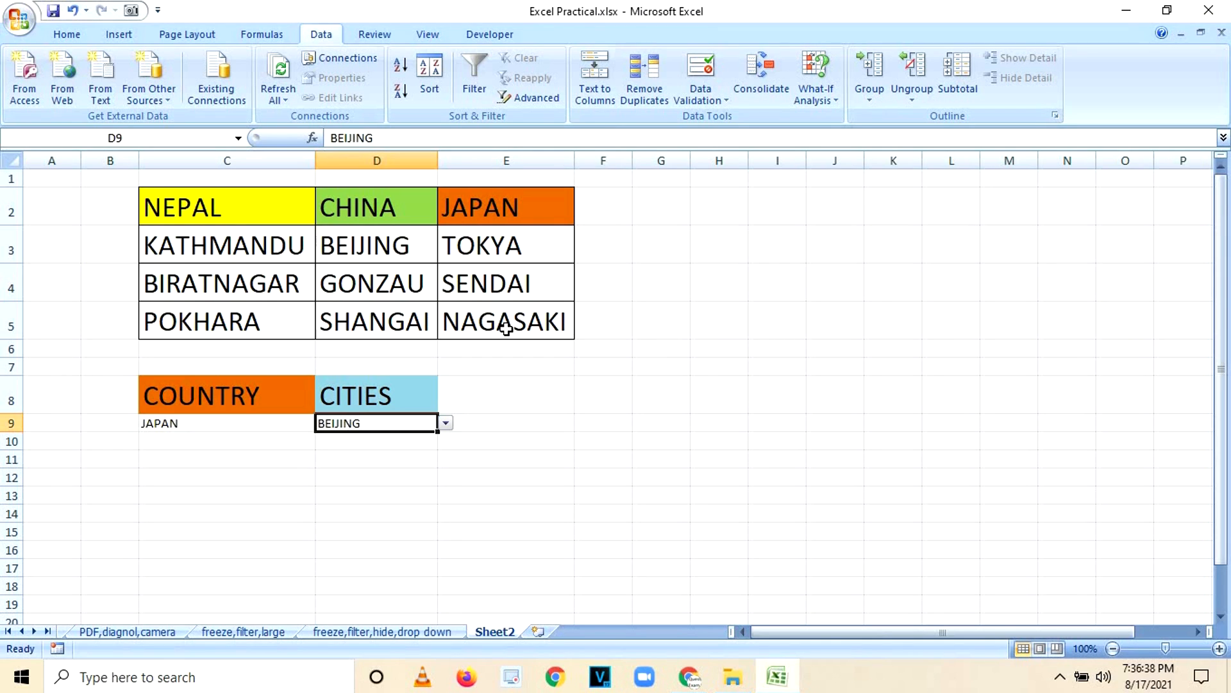
click(362, 454)
- Choose NEPAL as the country in C9 and POKHARA as the city in D9
click(249, 421)
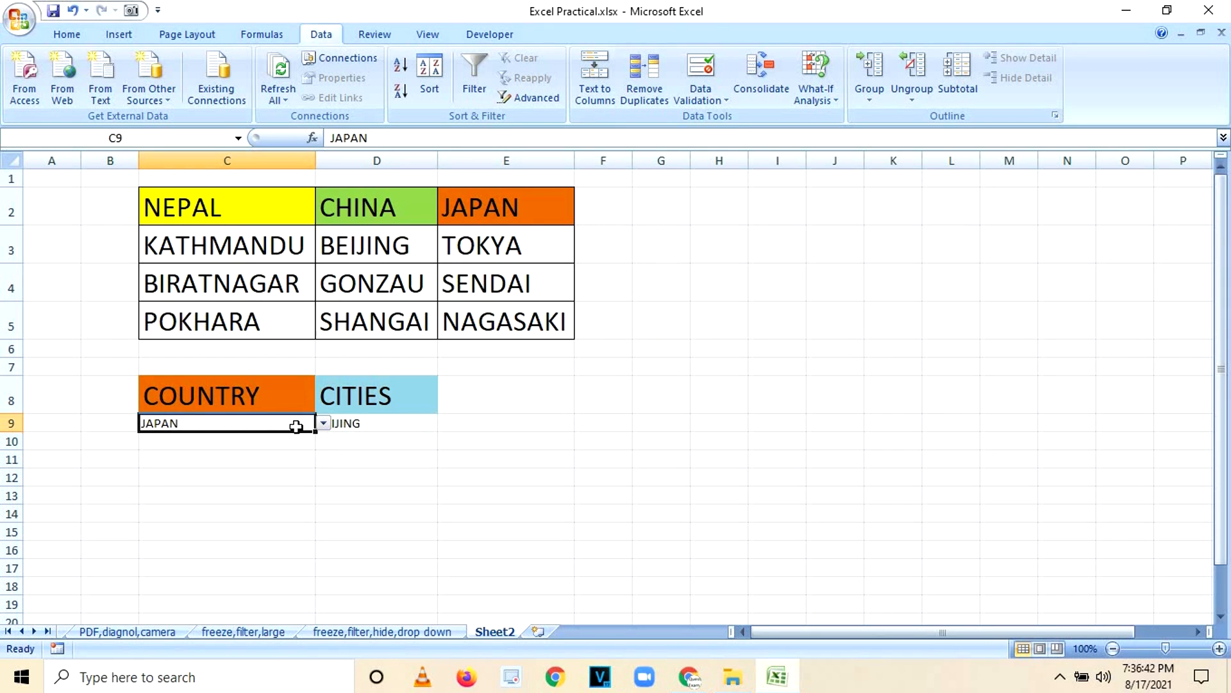
click(324, 423)
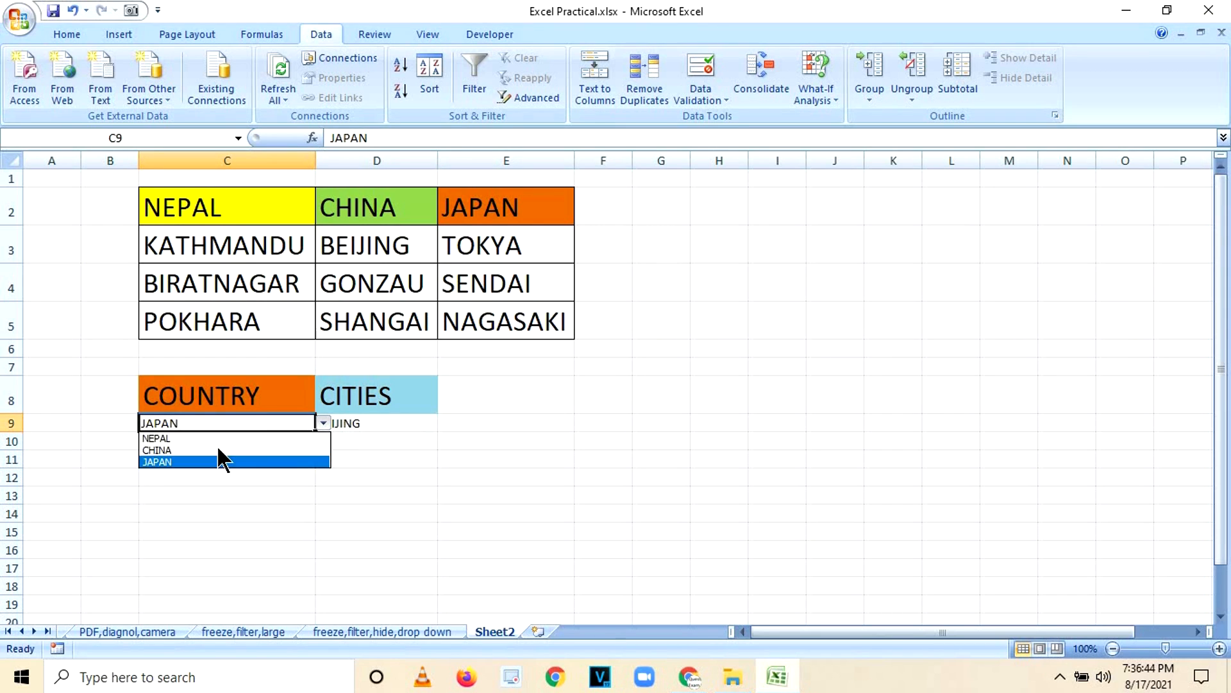
click(214, 432)
click(323, 423)
click(248, 433)
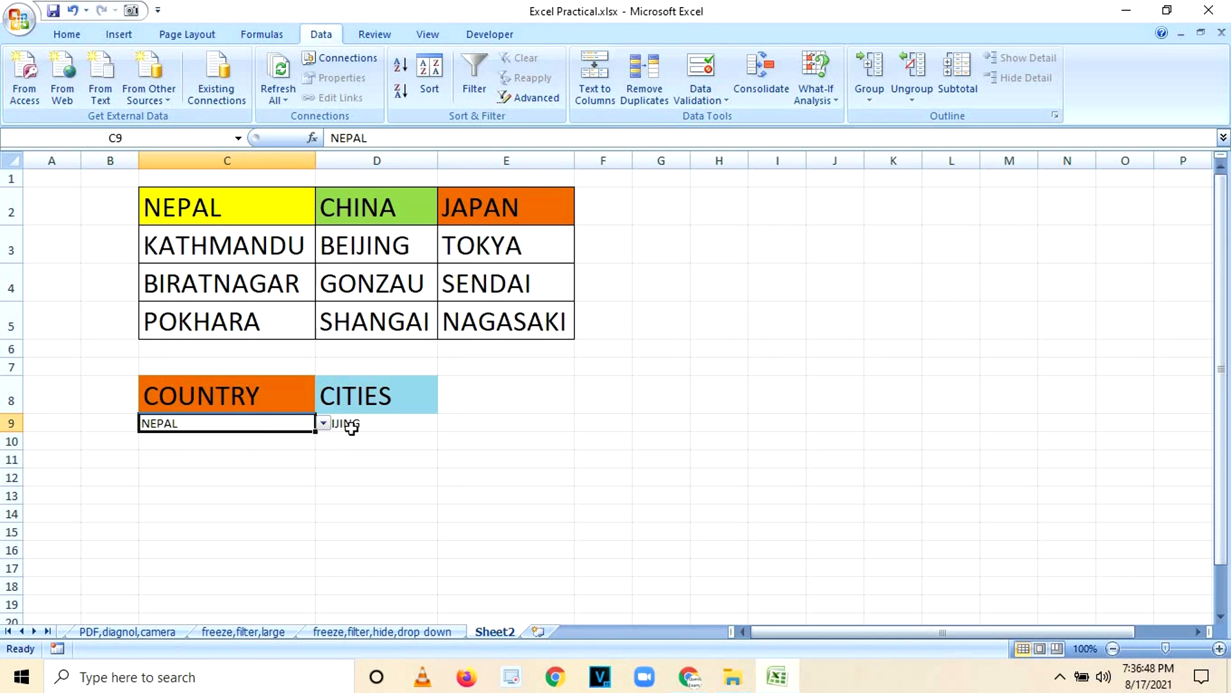
click(351, 425)
click(446, 423)
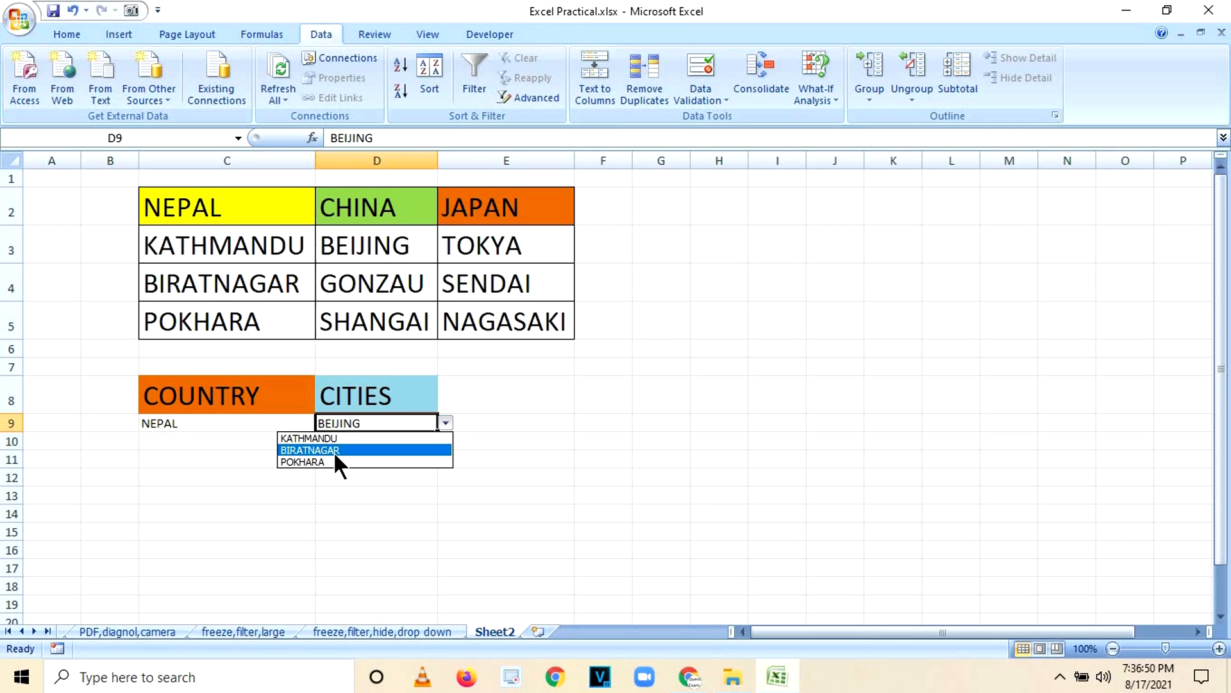
click(334, 461)
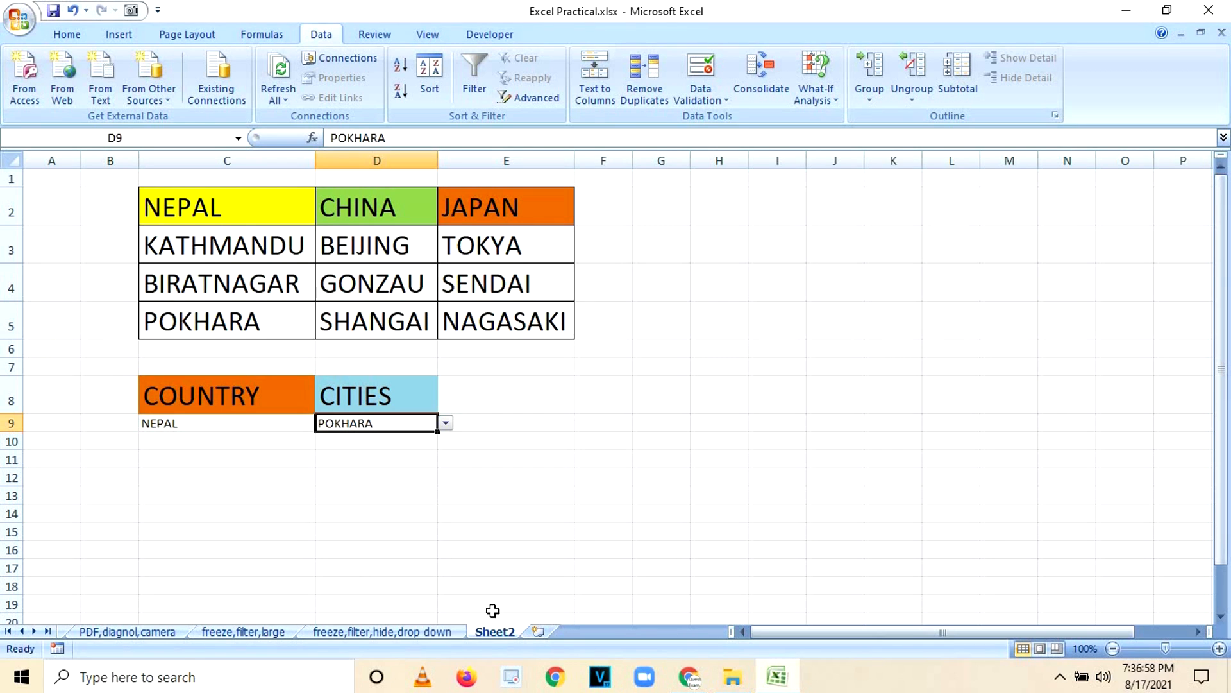
- On the freeze,filter,hide,drop down sheet, enter 1 in cell H2 above the drop down heading
click(445, 632)
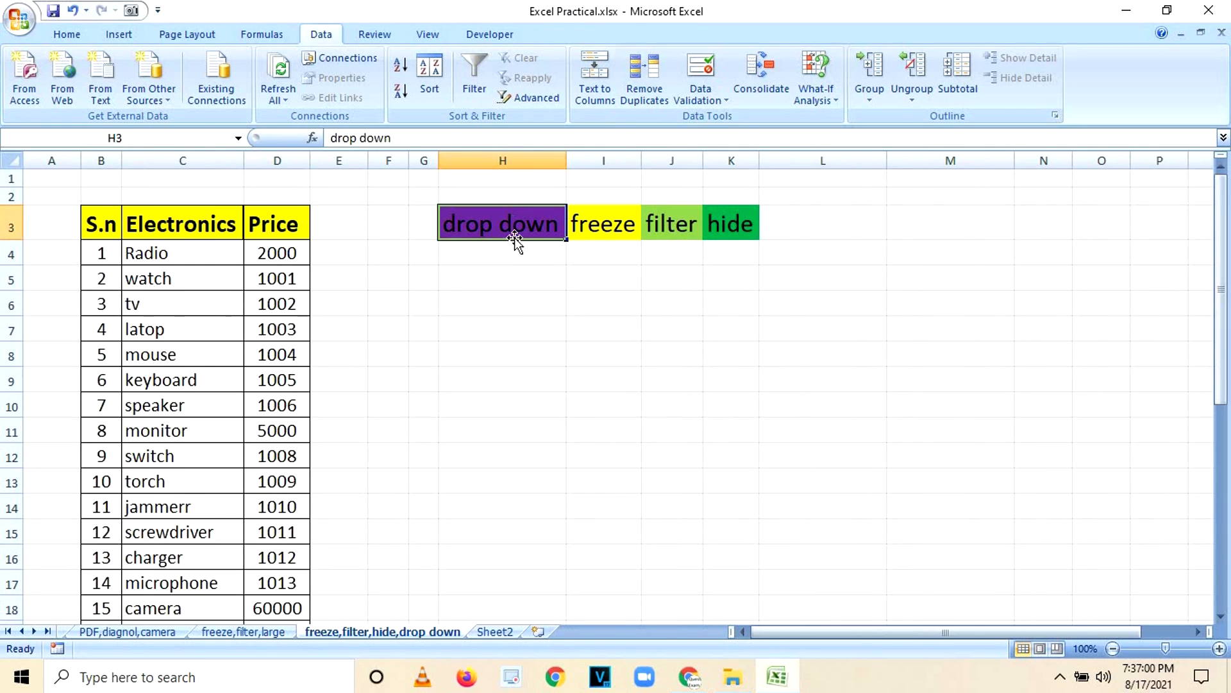
click(519, 282)
click(515, 218)
click(512, 193)
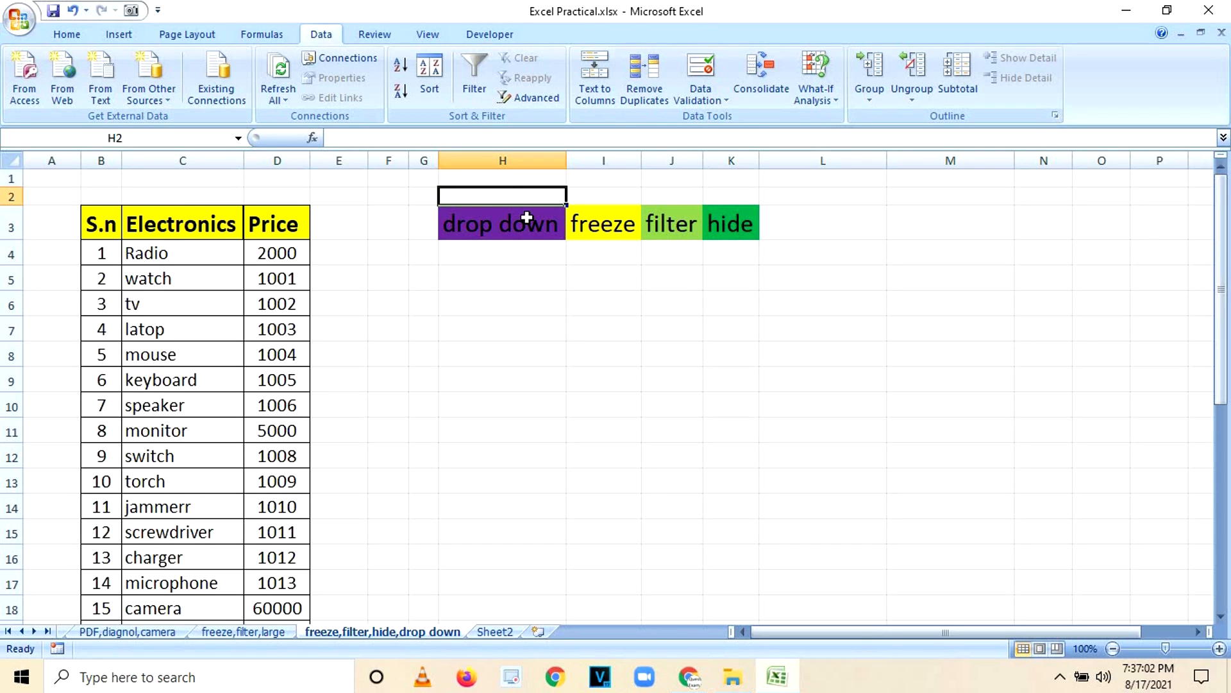
text(1)
click(604, 349)
click(603, 198)
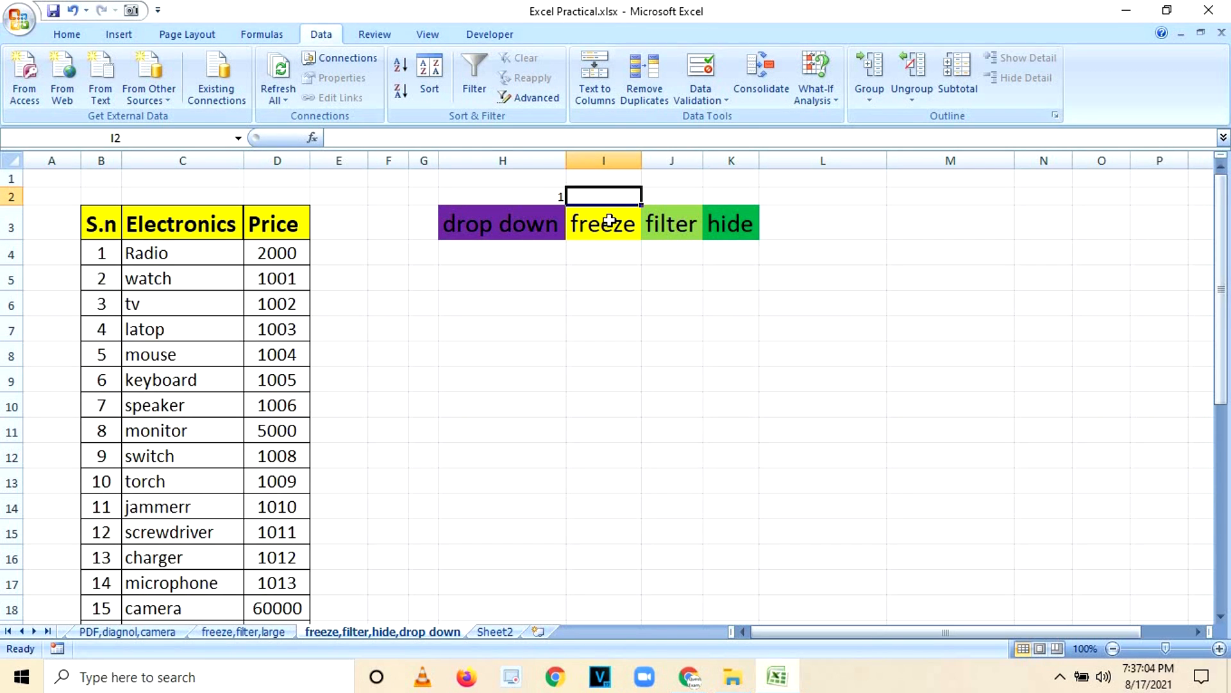
click(603, 228)
click(610, 196)
- Examine the electronics price table from its header row down to the last entry and back
drag(1223, 225, 1221, 196)
drag(1219, 299, 1225, 518)
click(165, 588)
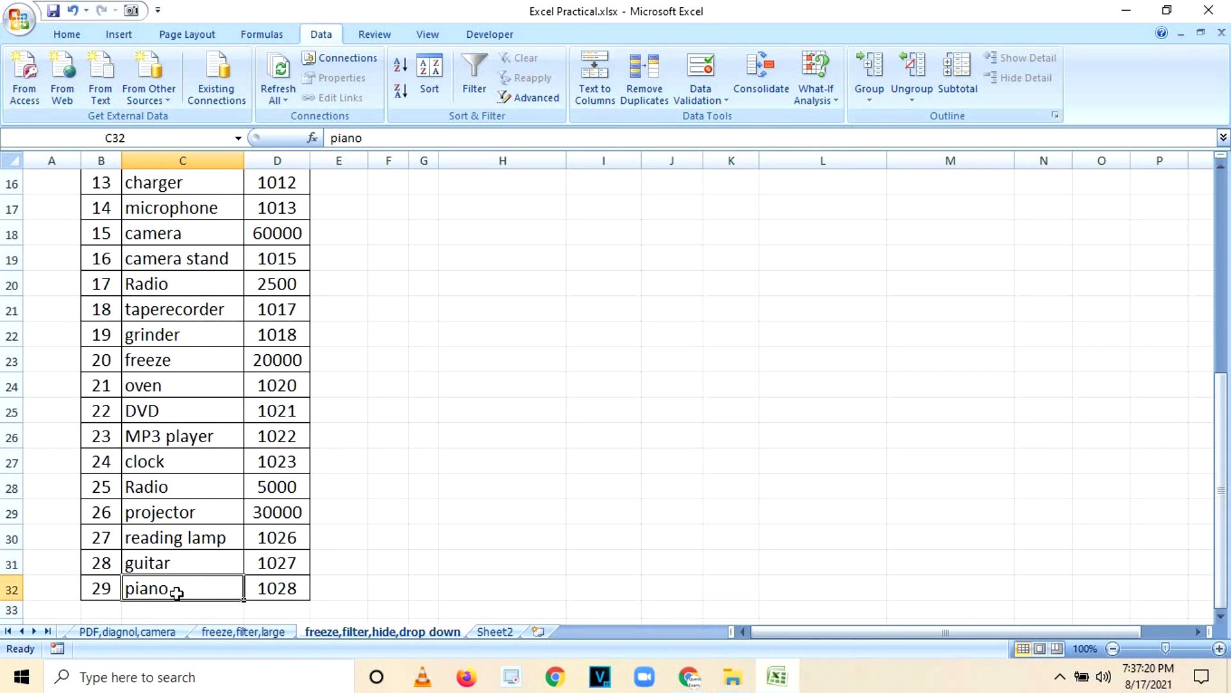
scroll(158, 296, up, 5)
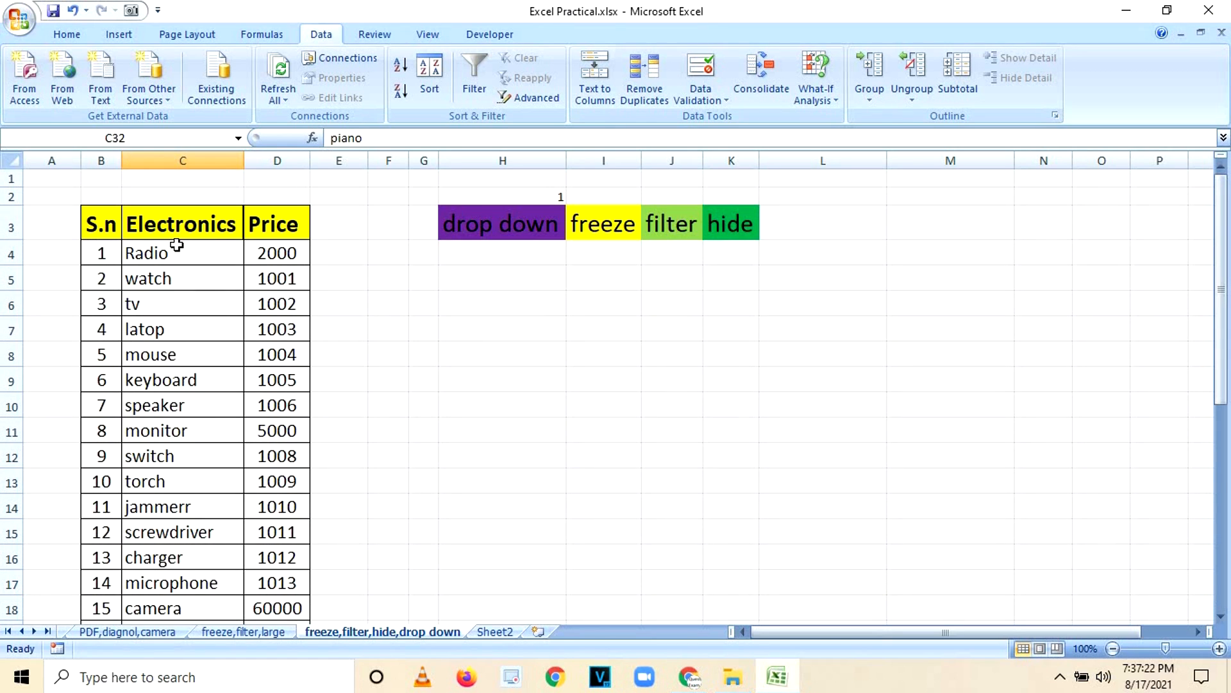
click(199, 213)
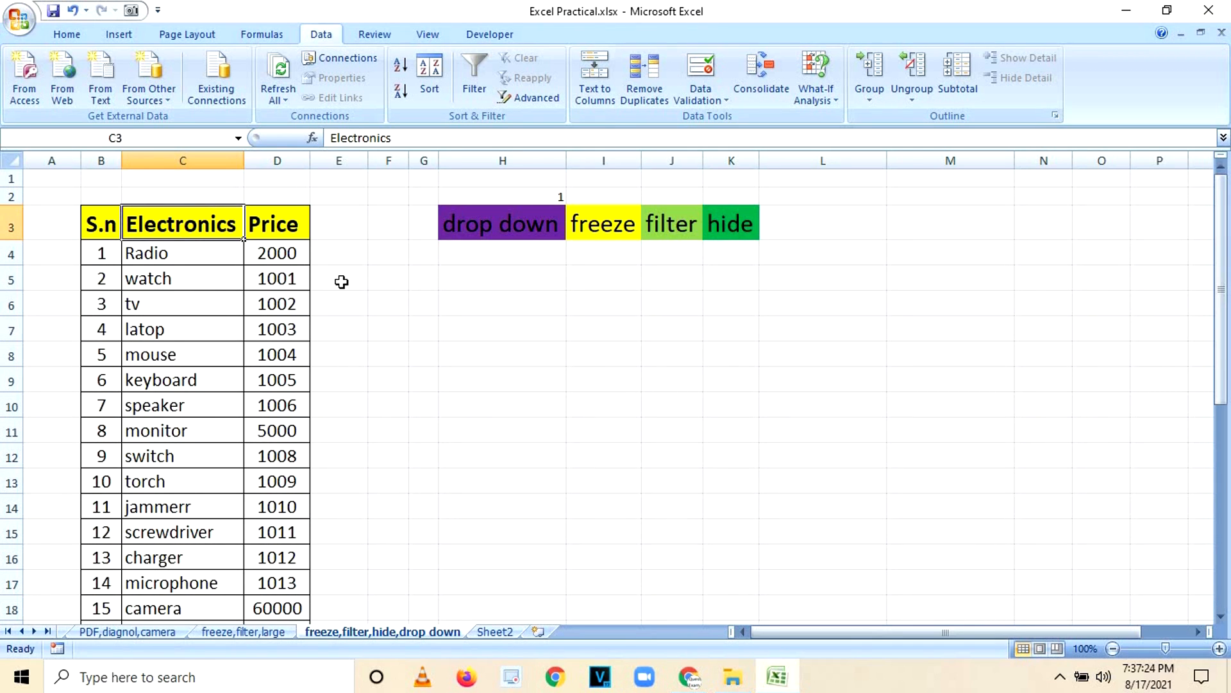
scroll(174, 438, down, 10)
scroll(174, 439, up, 10)
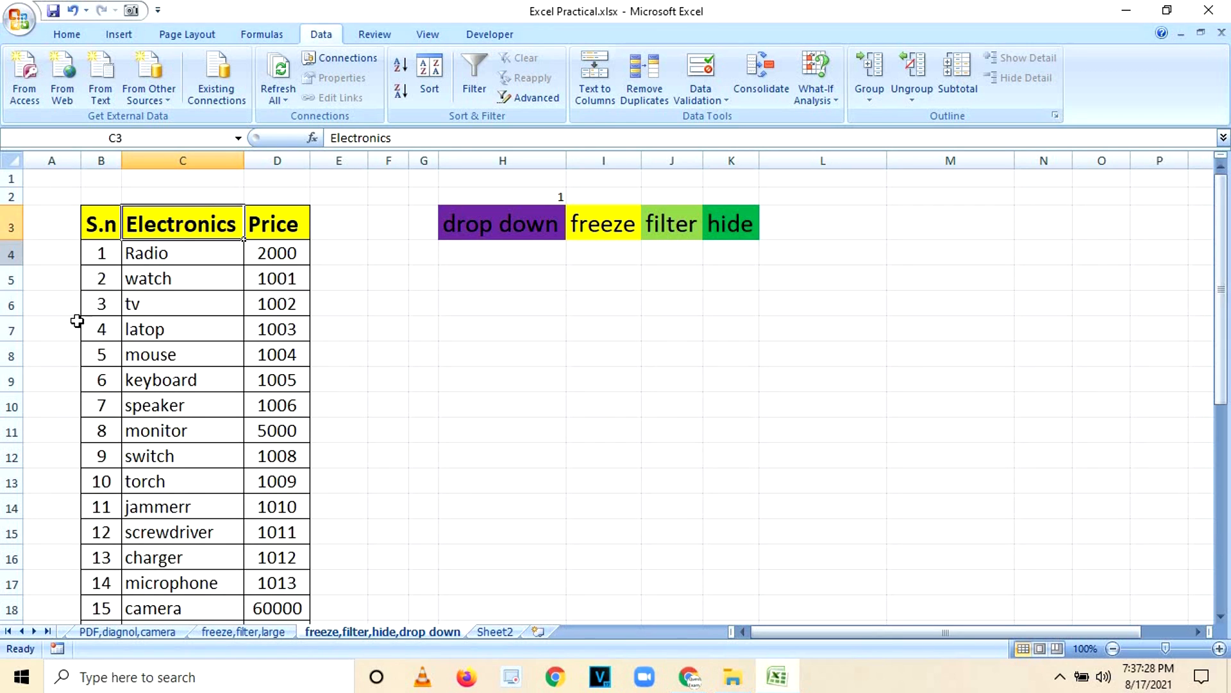
- Freeze the panes above row 4 so the electronics table's header row stays in view
click(11, 254)
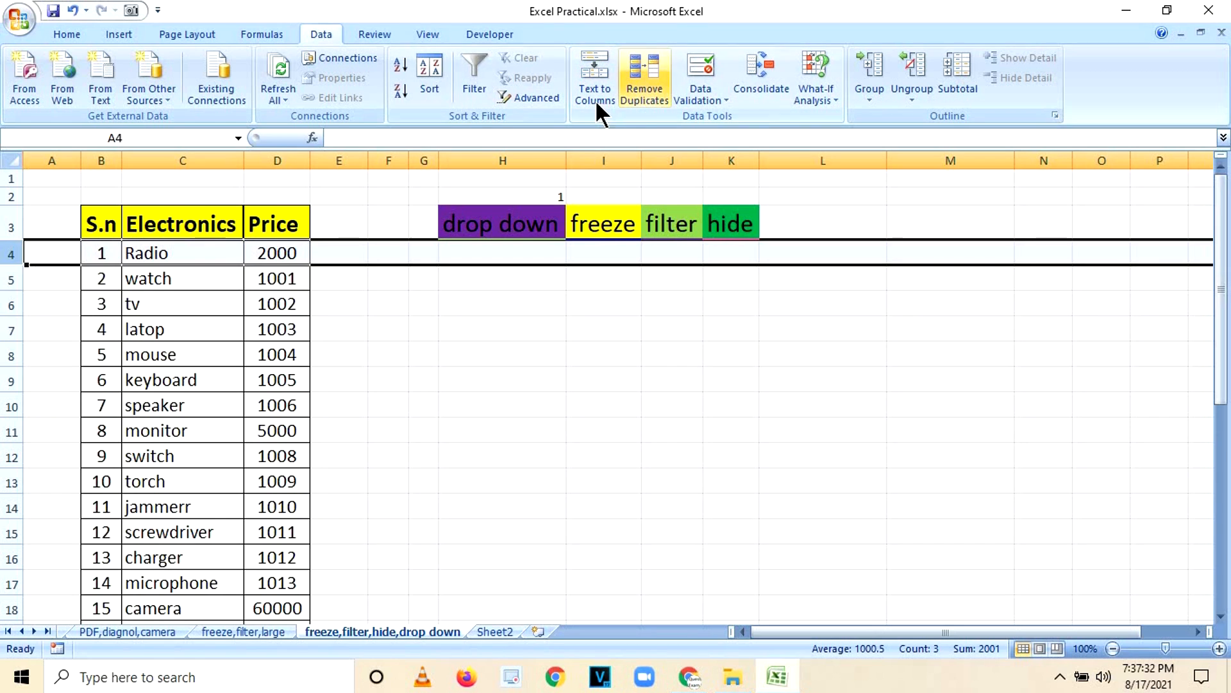
click(268, 33)
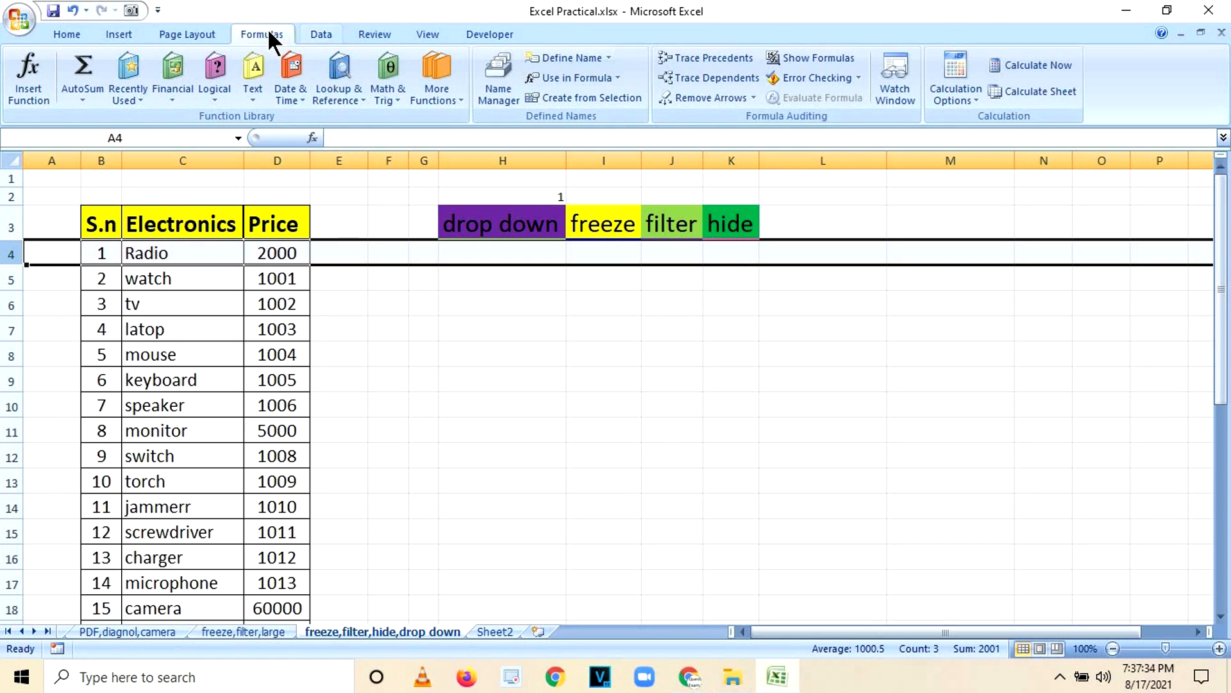
click(99, 30)
click(67, 30)
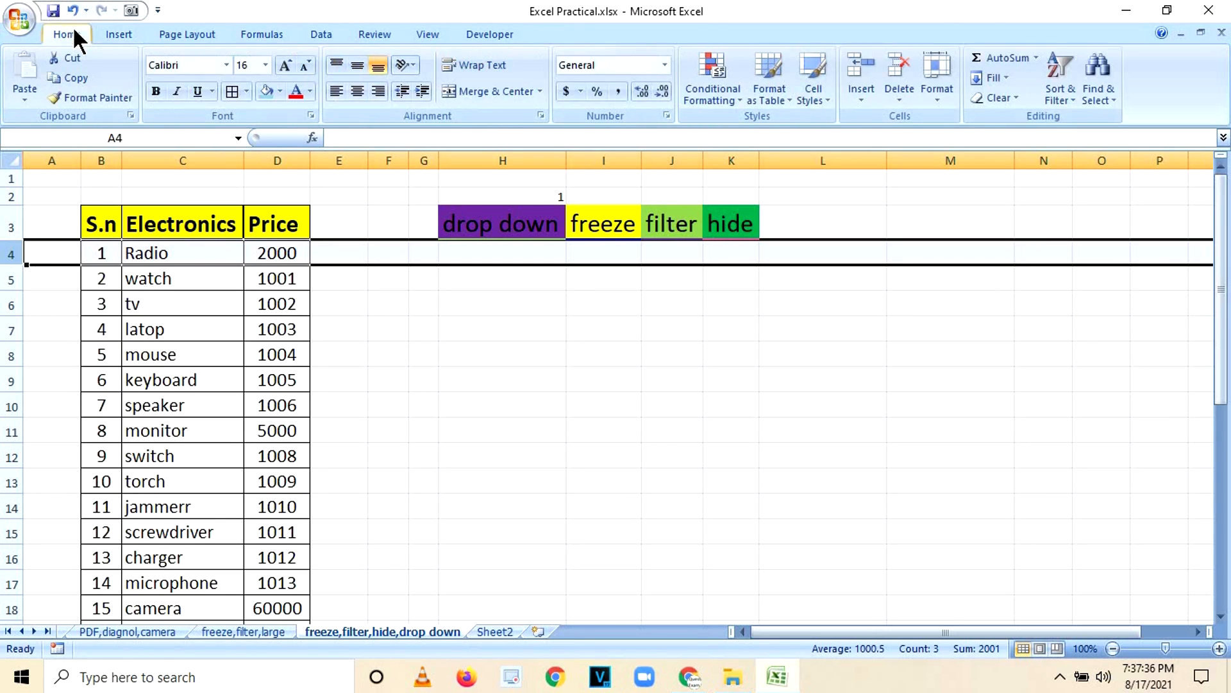
click(186, 36)
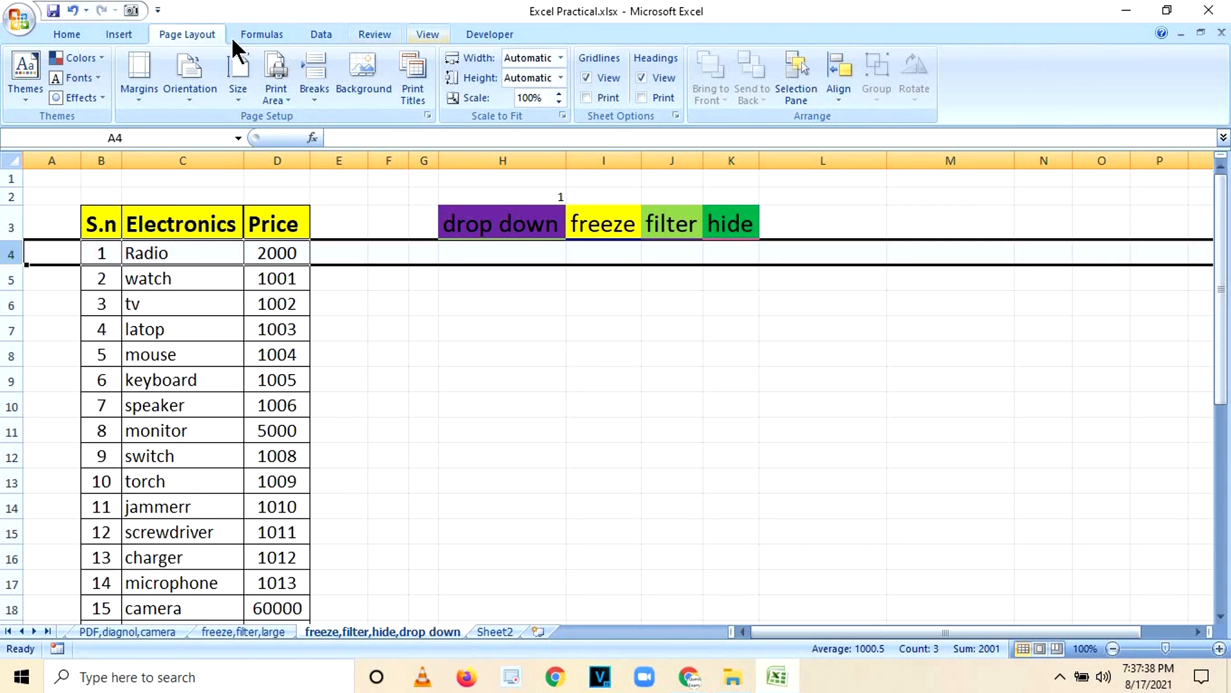
click(282, 35)
click(326, 33)
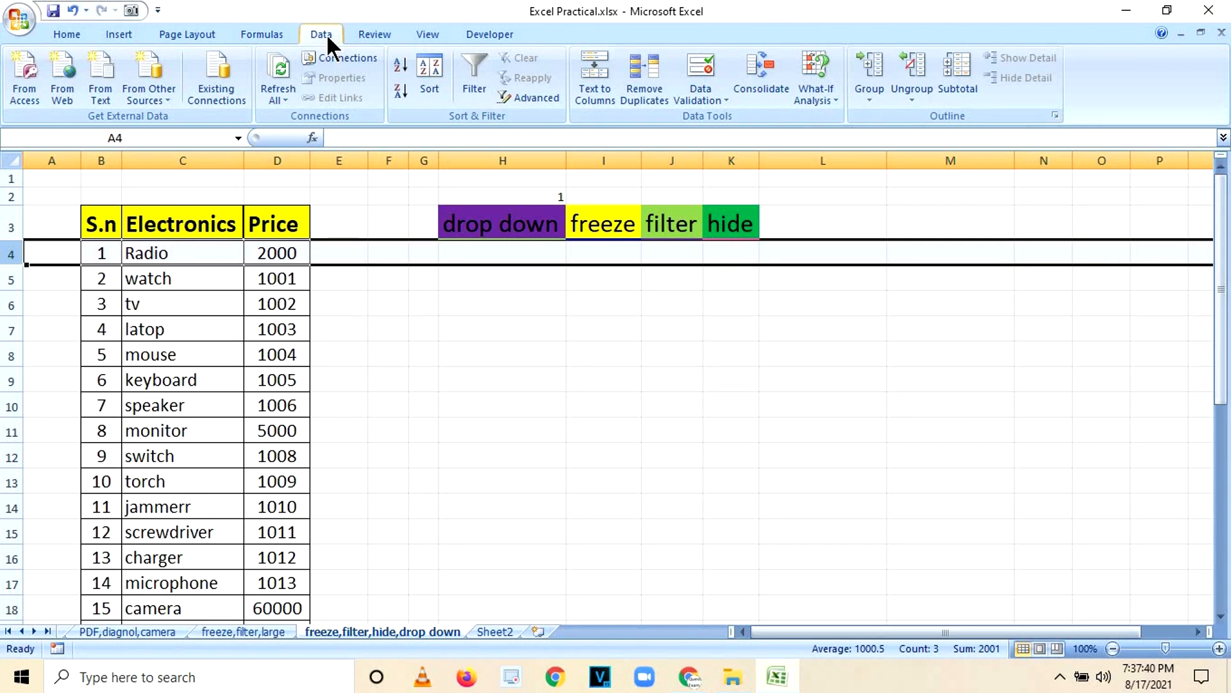
click(373, 33)
click(413, 34)
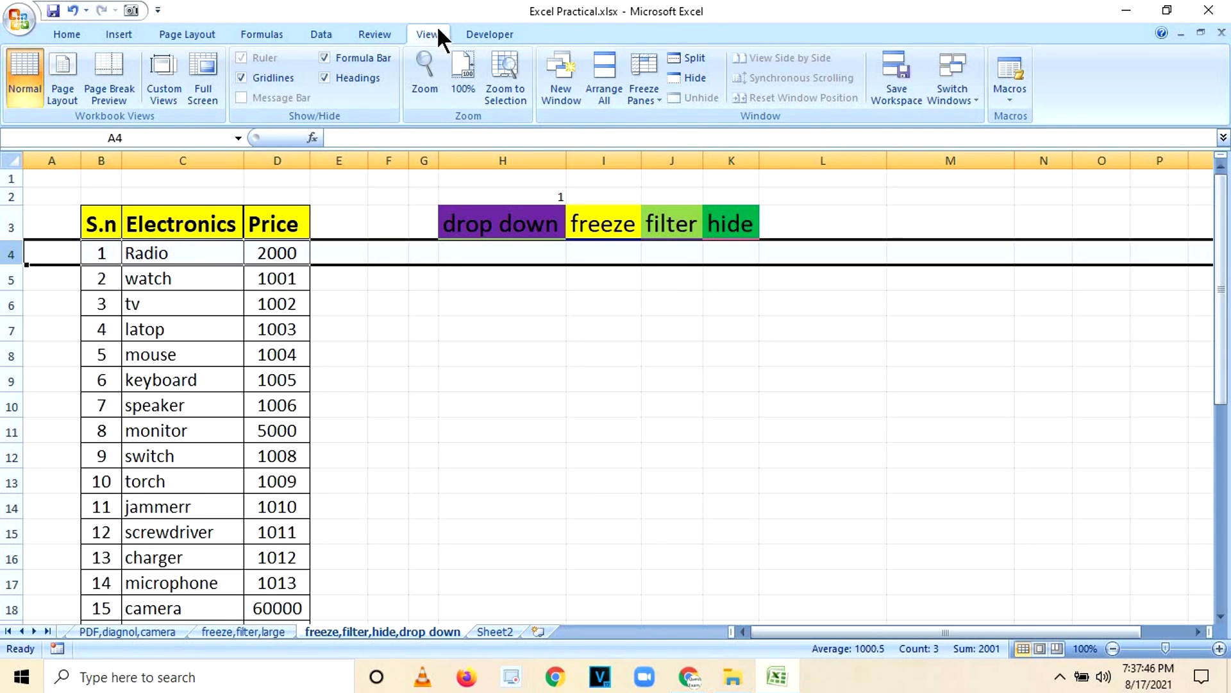
click(659, 92)
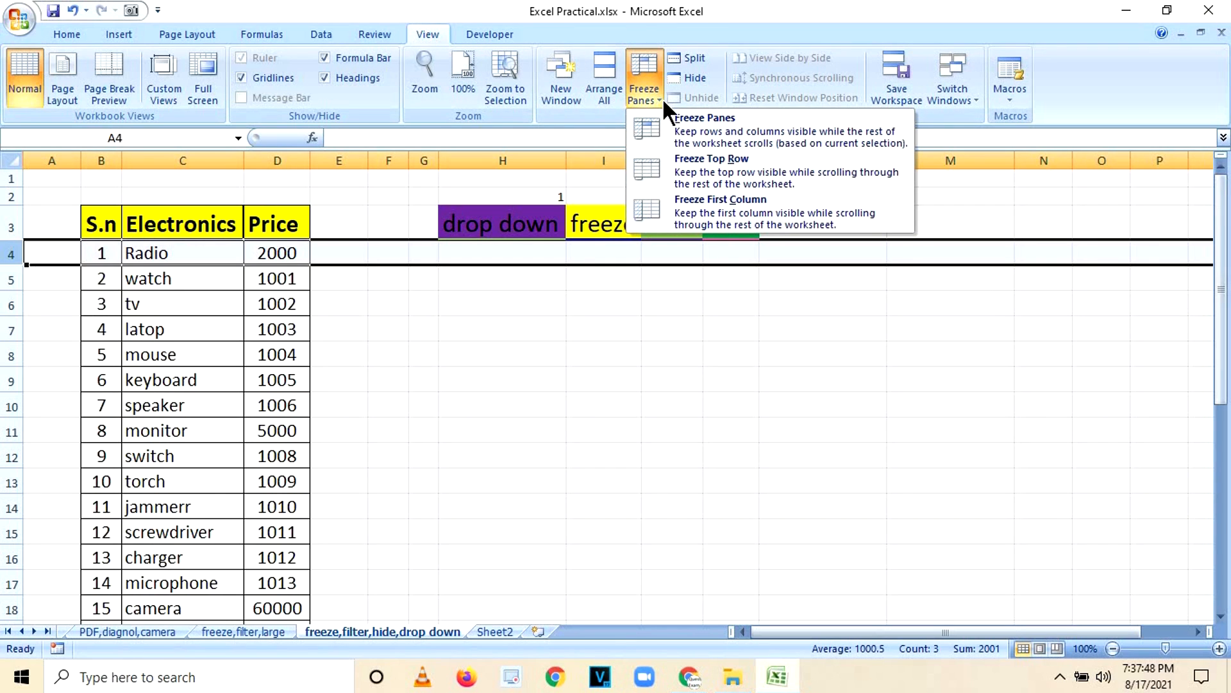
click(673, 127)
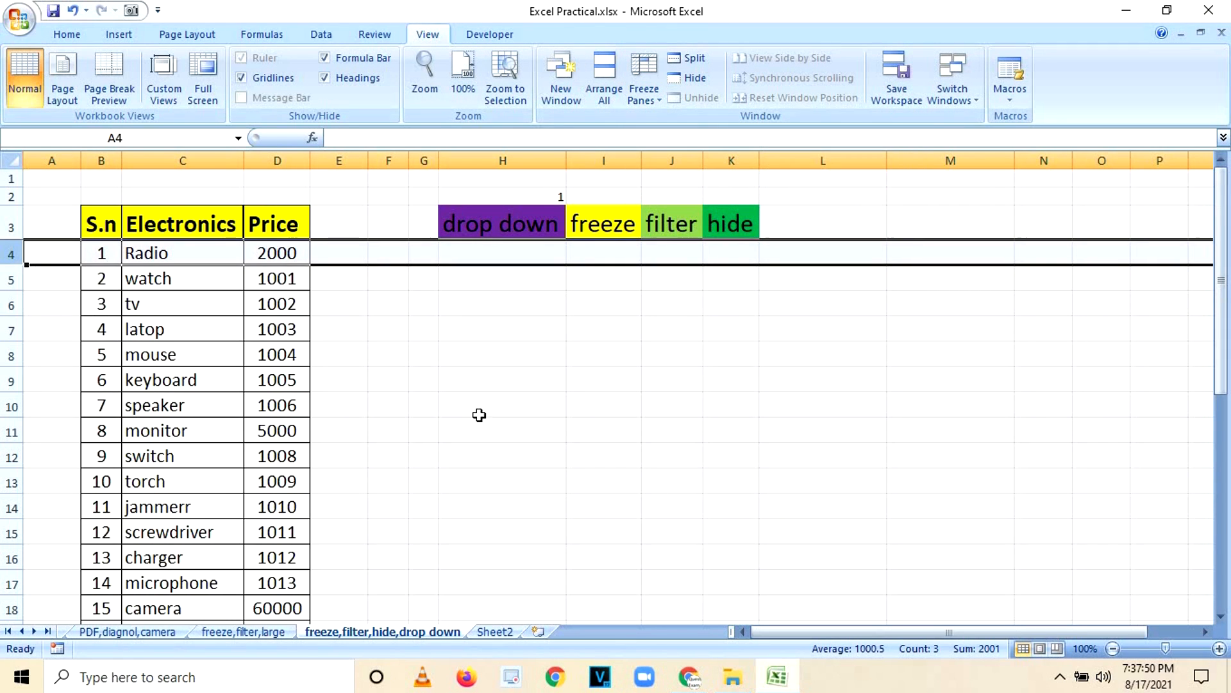
- Check the frozen header against the electronics table down to the last entry, piano, and back
scroll(307, 377, down, 10)
scroll(628, 420, up, 5)
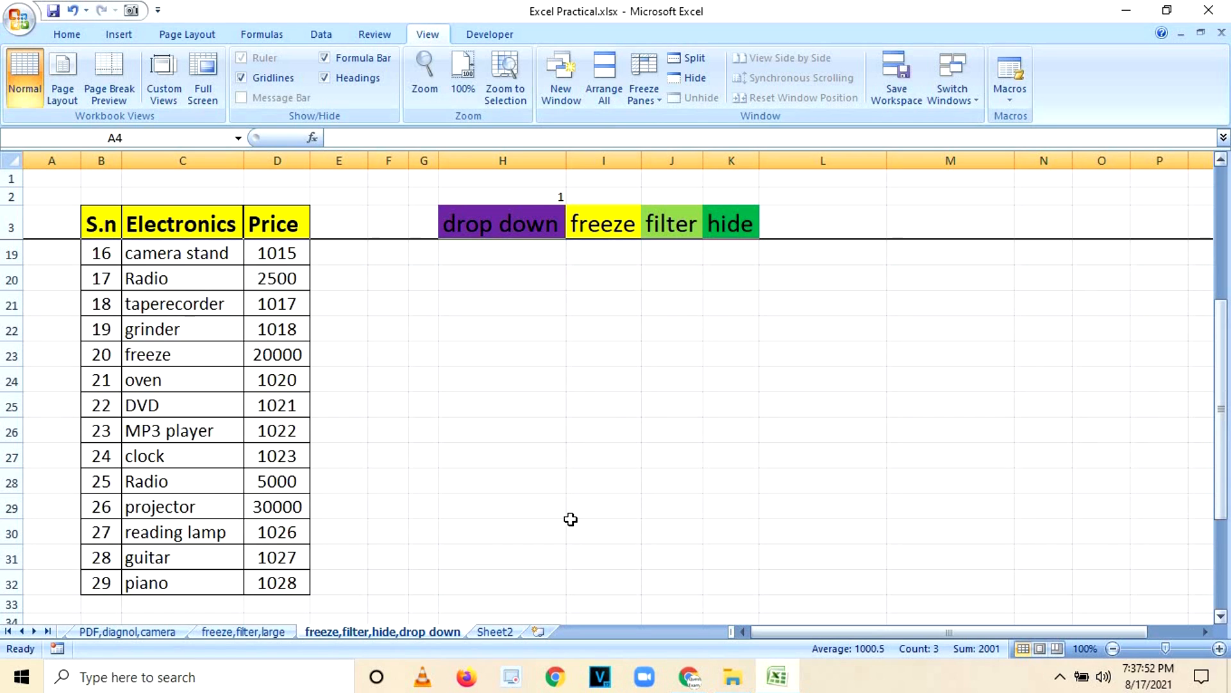
drag(1223, 417, 1202, 532)
drag(1201, 590, 1202, 590)
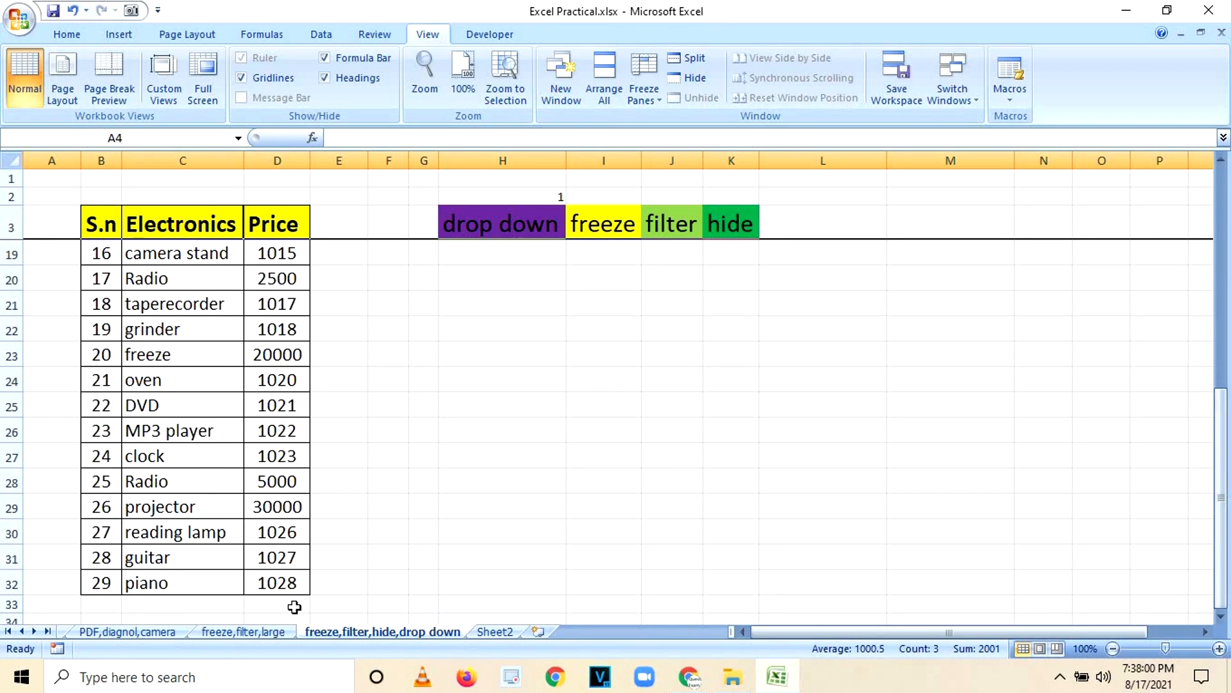
click(167, 587)
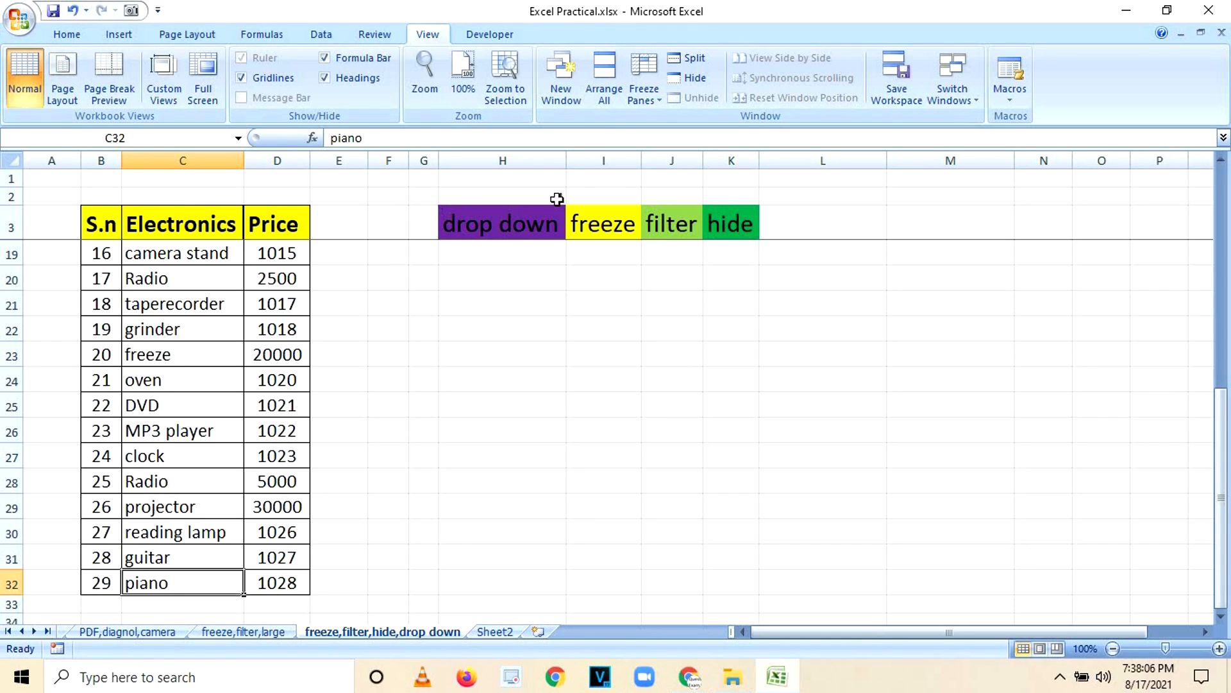
scroll(414, 357, up, 5)
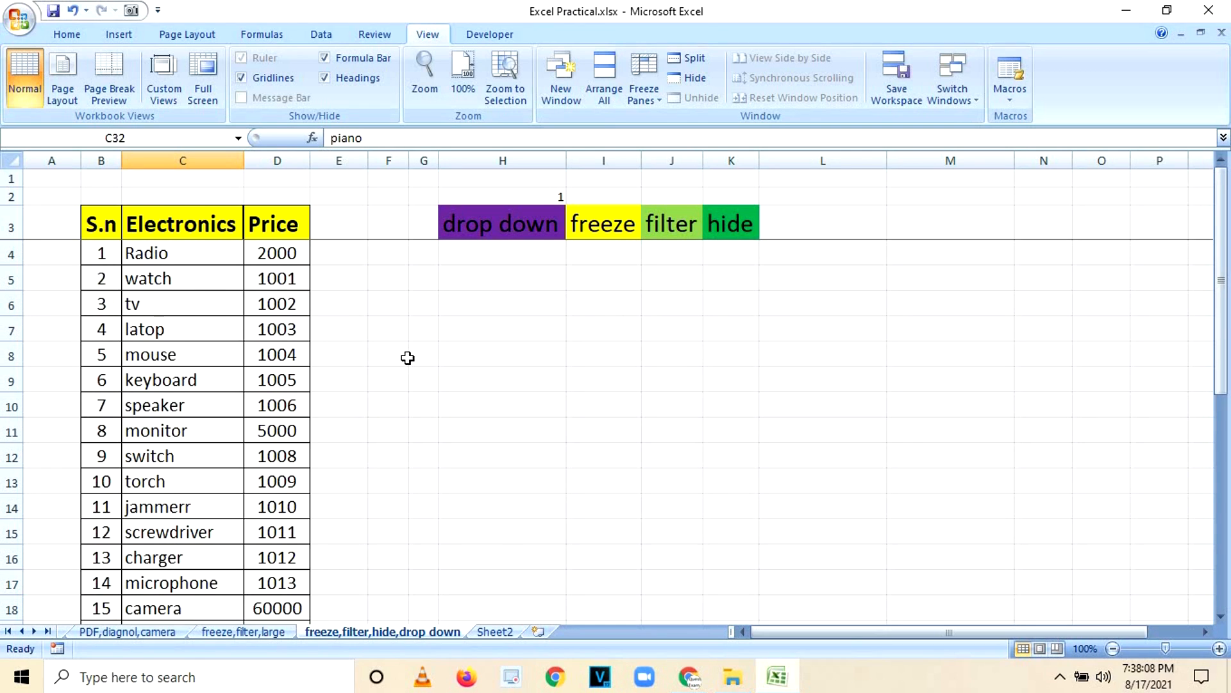
- Enter 2 in cell I2 above the freeze heading and 3 in cell J2 above the filter heading
click(583, 196)
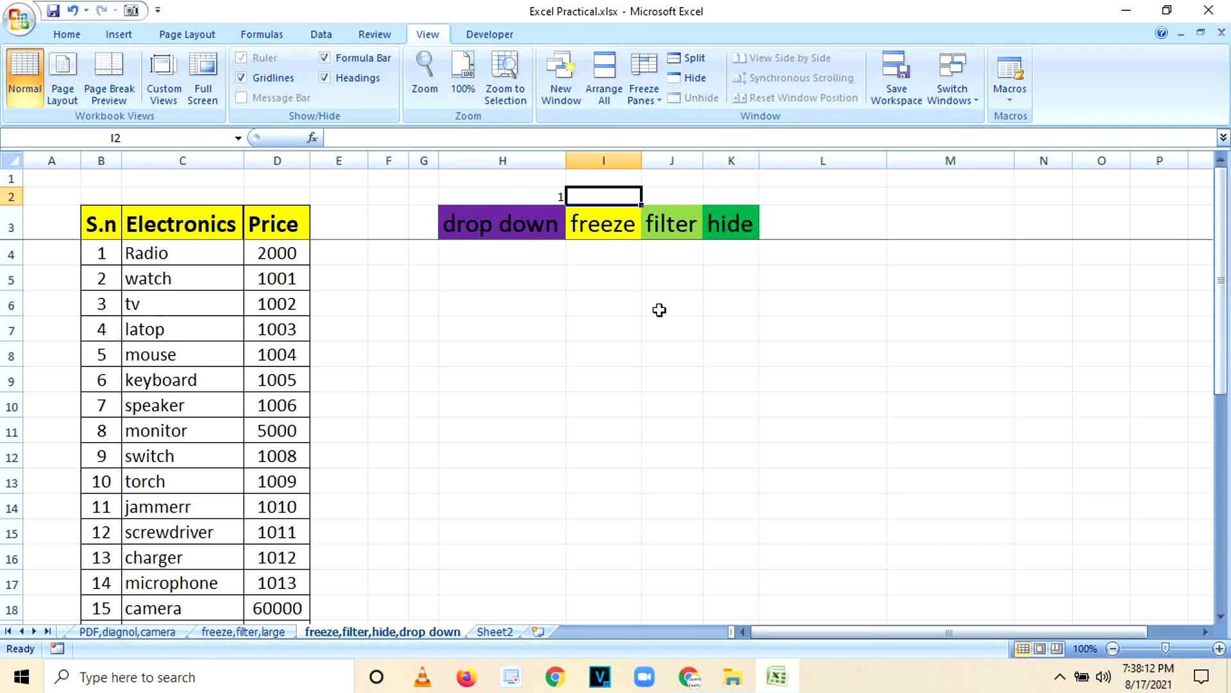
text(2)
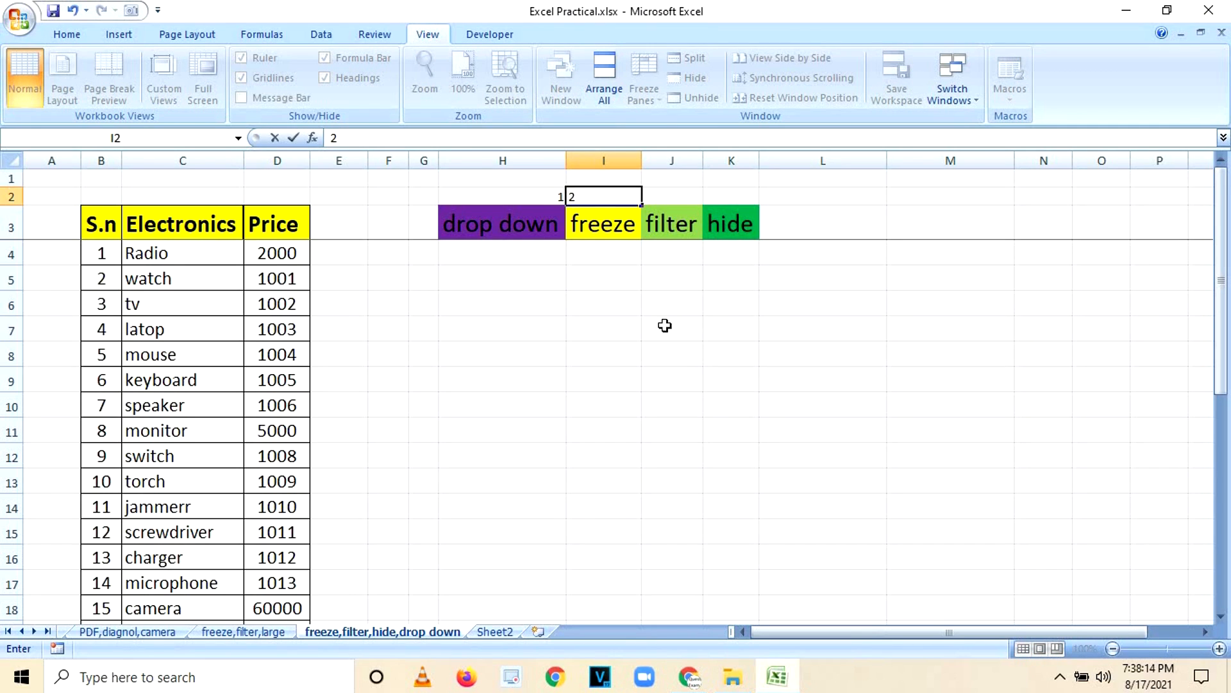
click(685, 351)
click(670, 196)
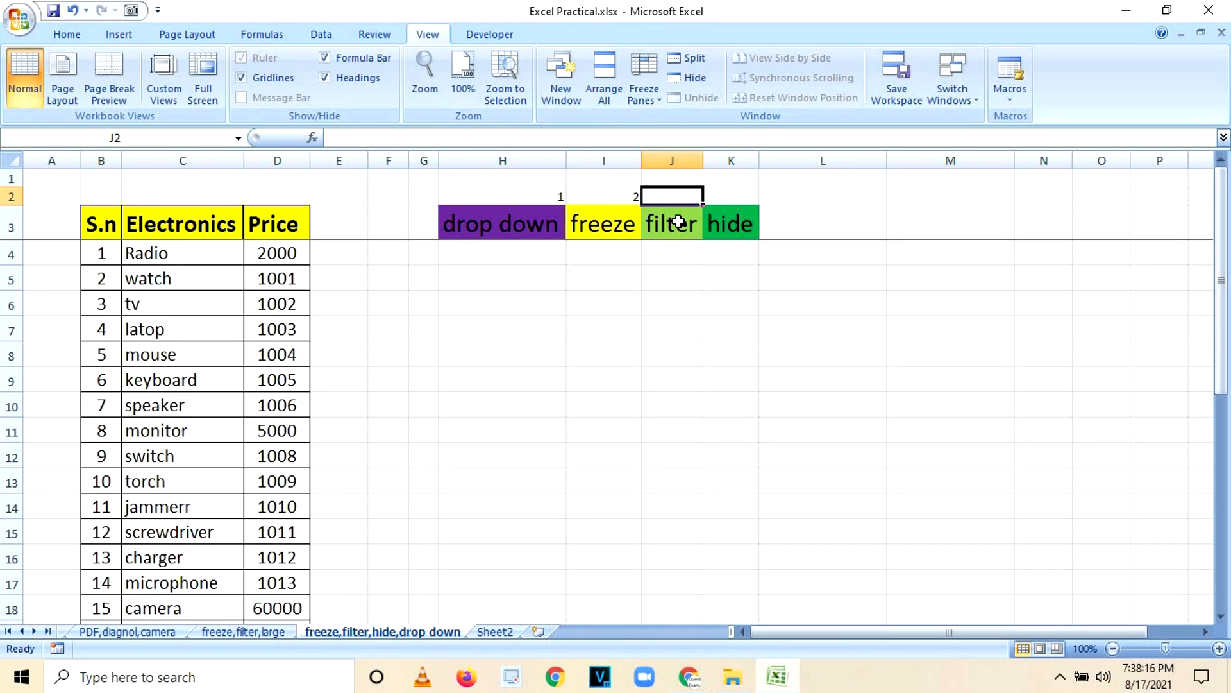
text(3)
click(671, 404)
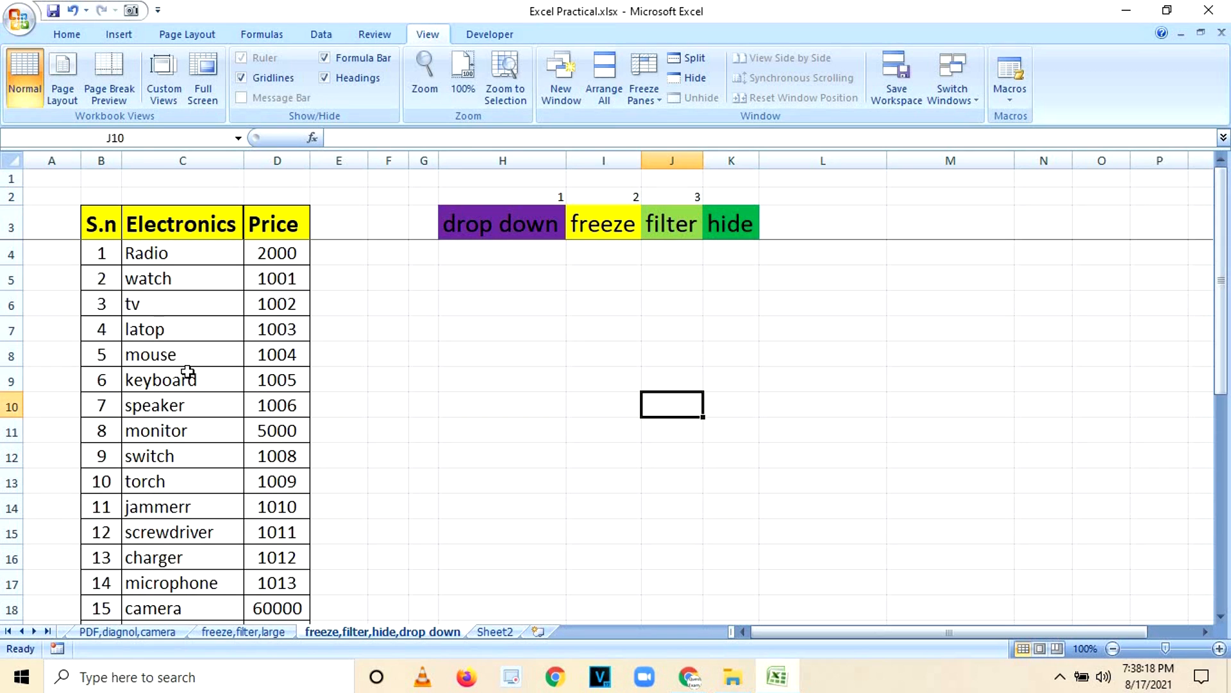
- Turn on filtering for the electronics table's header row, starting from the Electronics heading in C3
scroll(183, 254, down, 11)
scroll(213, 305, up, 11)
click(157, 222)
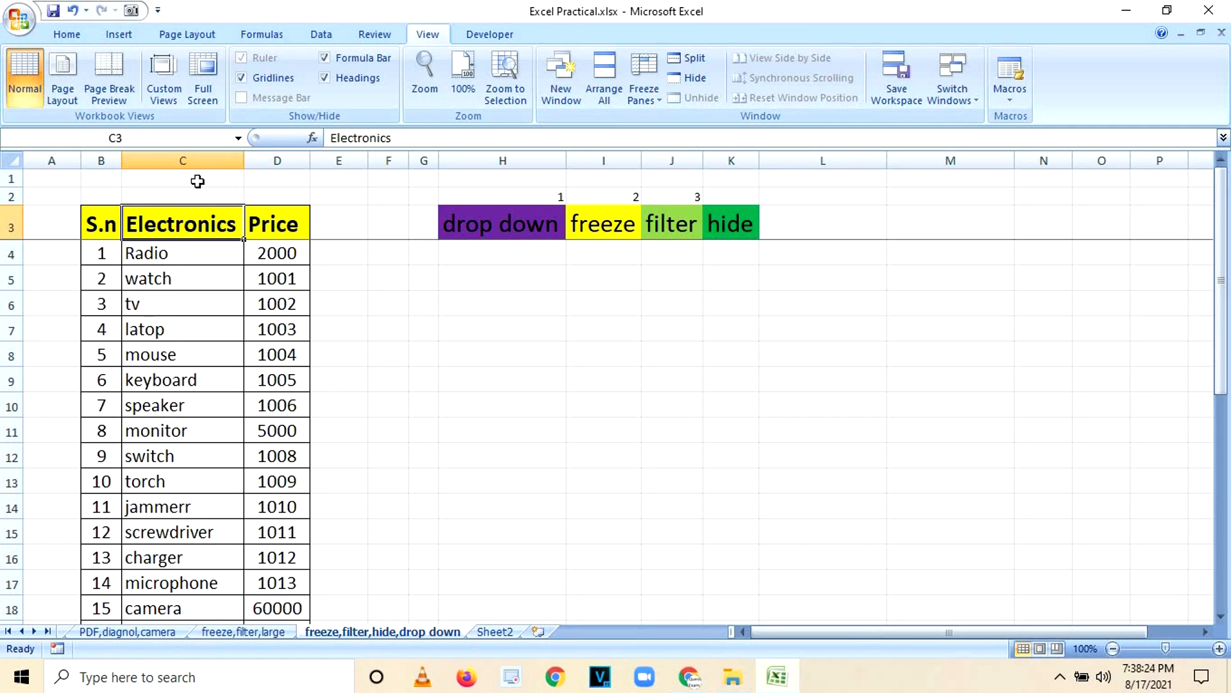
click(77, 32)
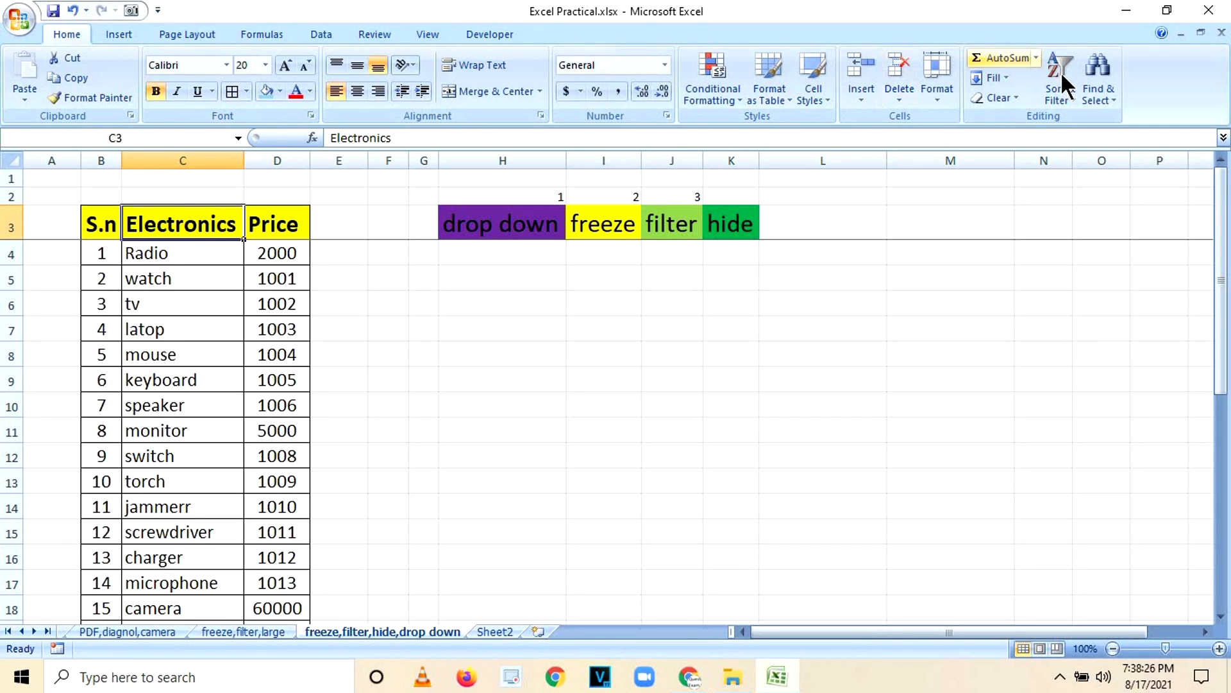
click(1077, 98)
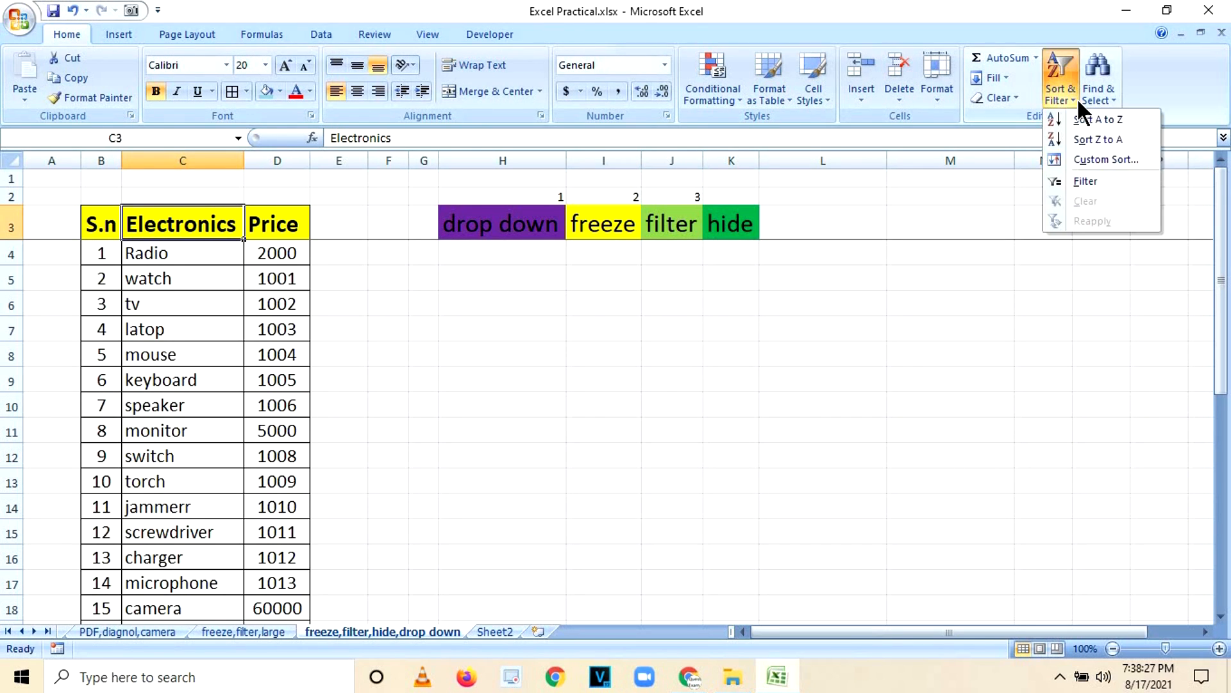
click(1078, 182)
- Filter the Electronics column to show only DVD
click(235, 231)
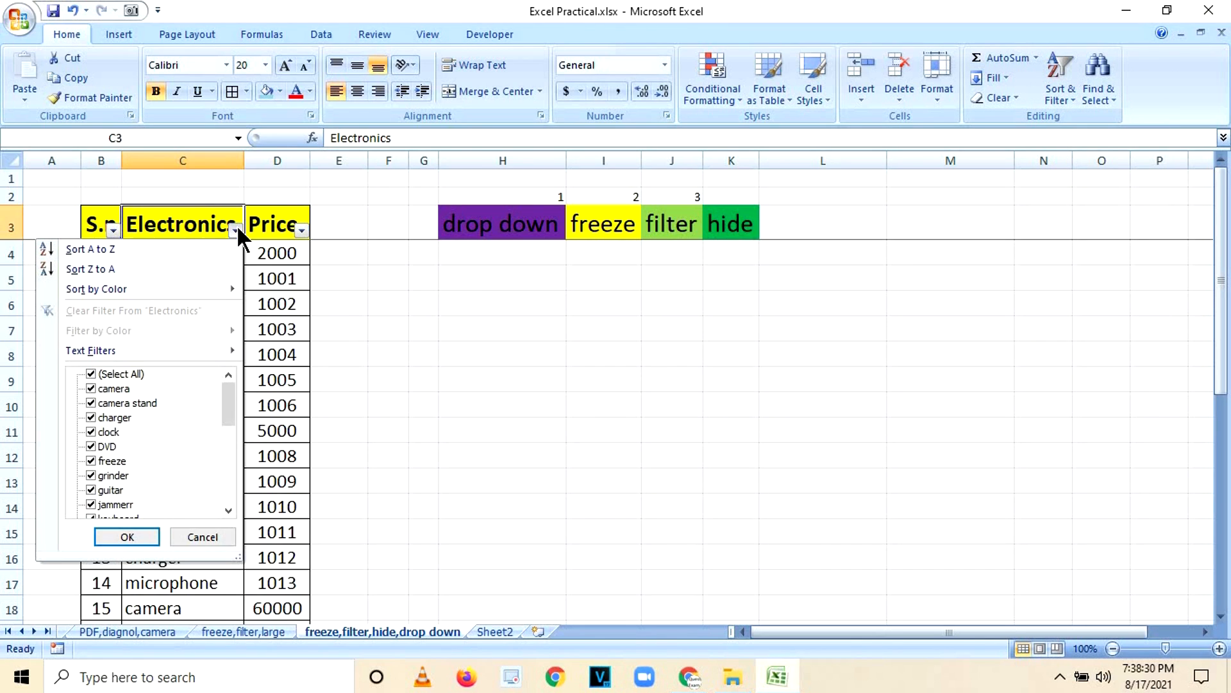
click(90, 371)
click(90, 446)
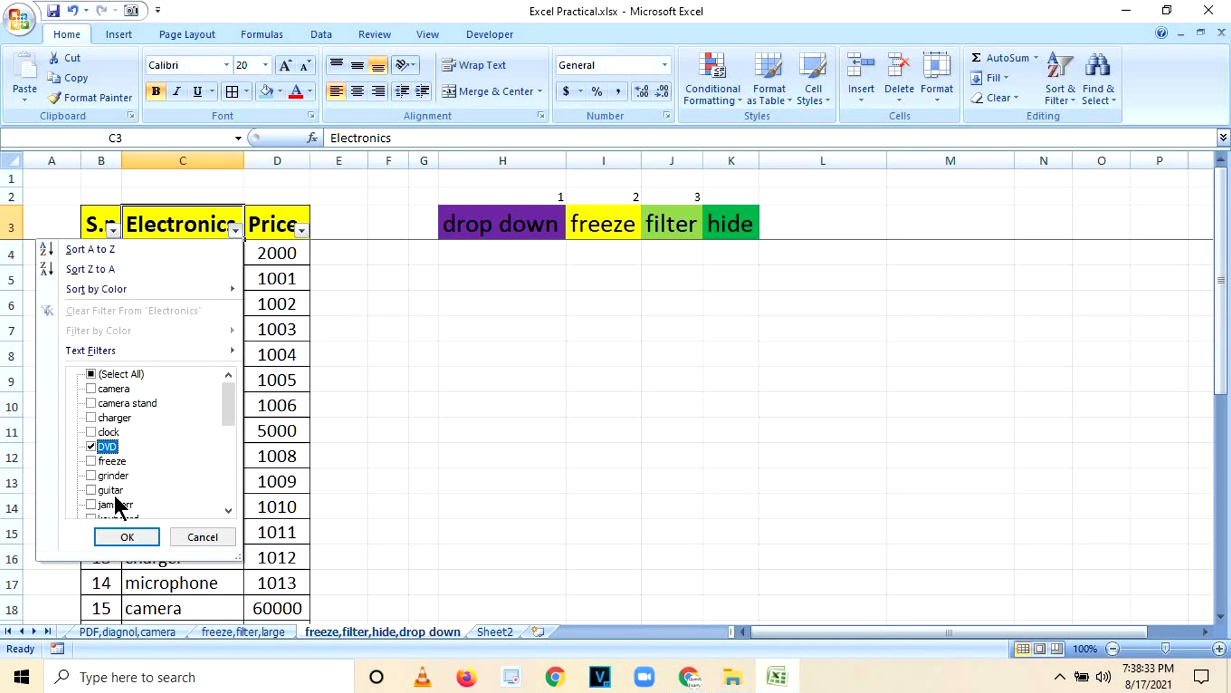
click(127, 537)
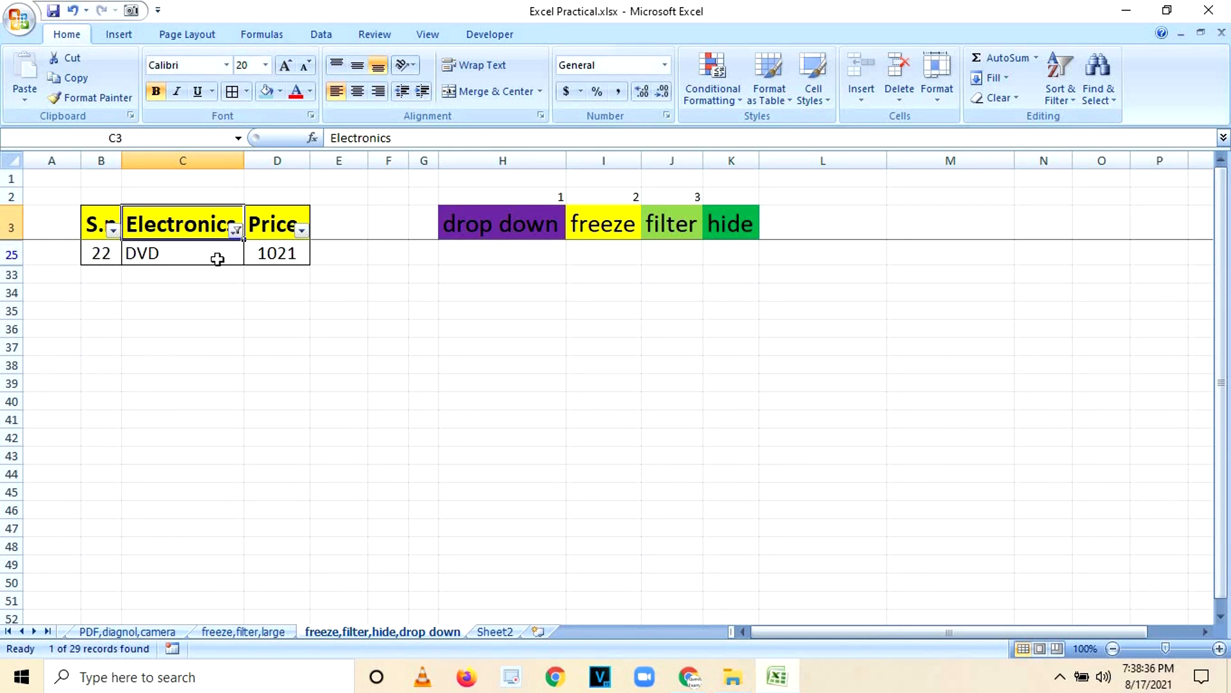
- Change the Electronics column filter to show only monitor instead of DVD
click(235, 230)
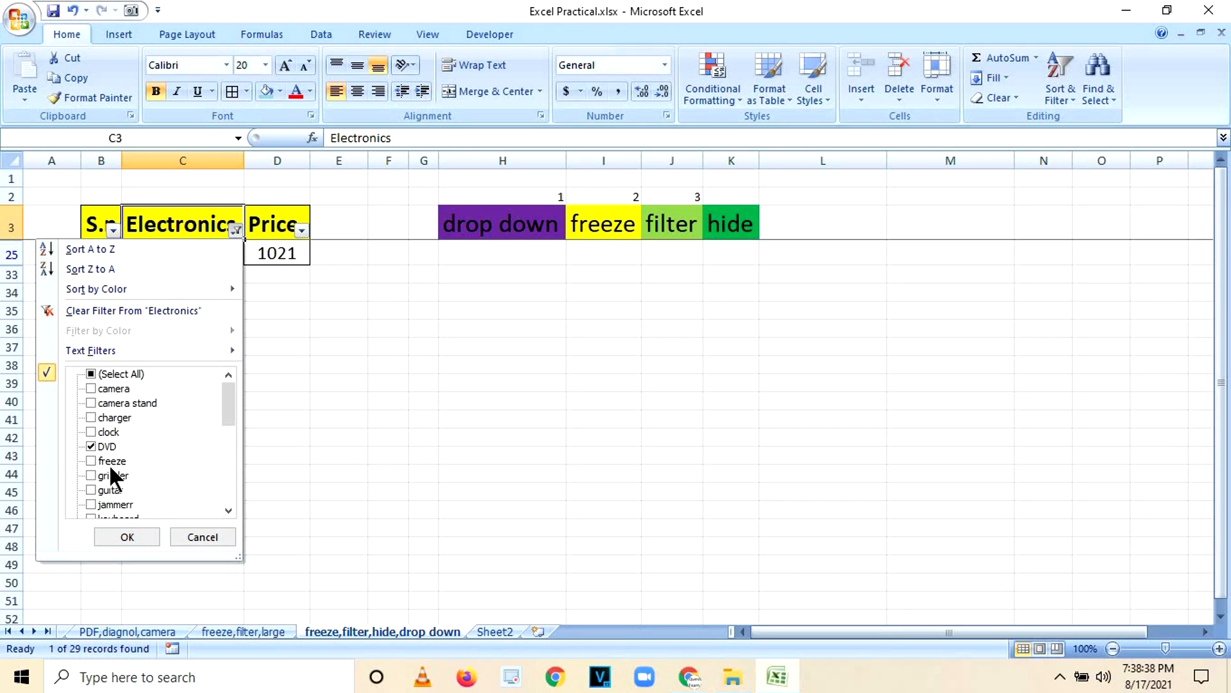
click(90, 432)
click(90, 446)
click(90, 433)
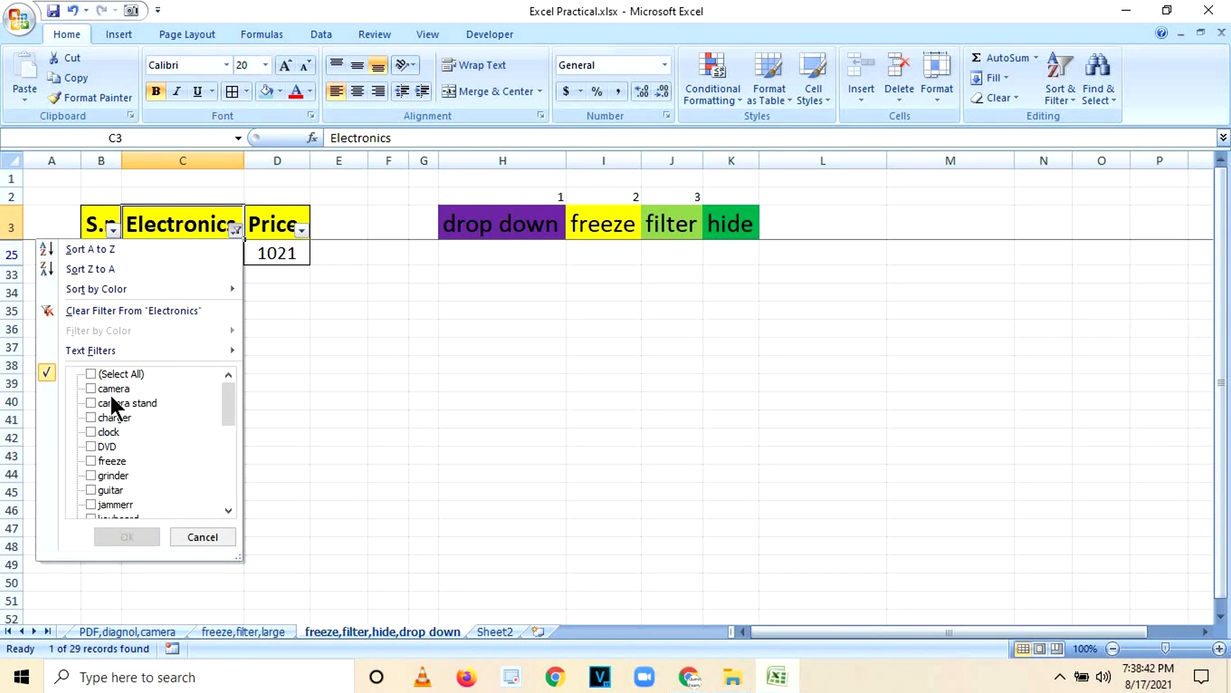
scroll(225, 424, down, 3)
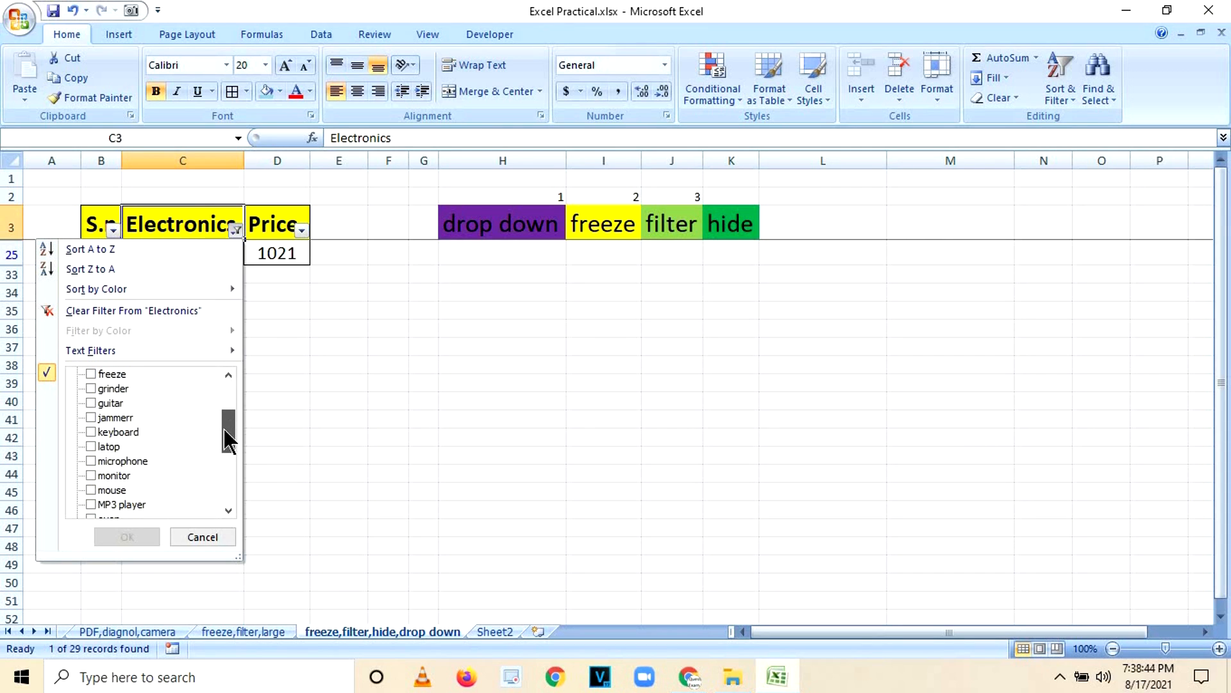
click(90, 446)
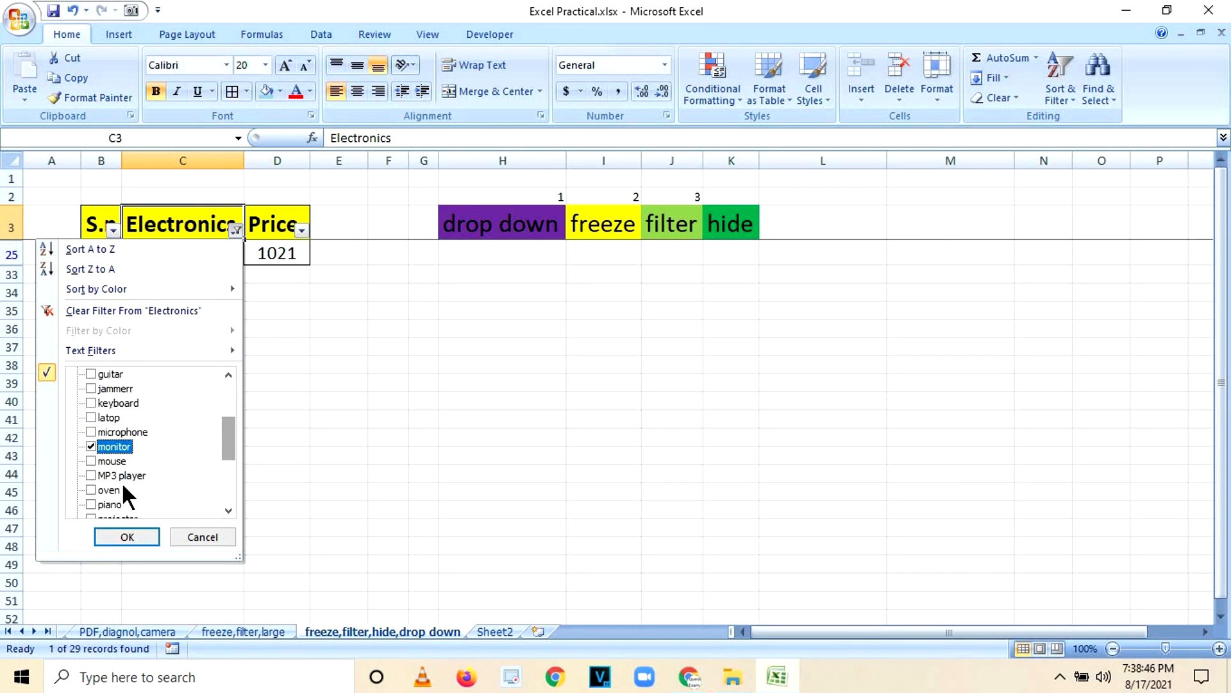
click(115, 533)
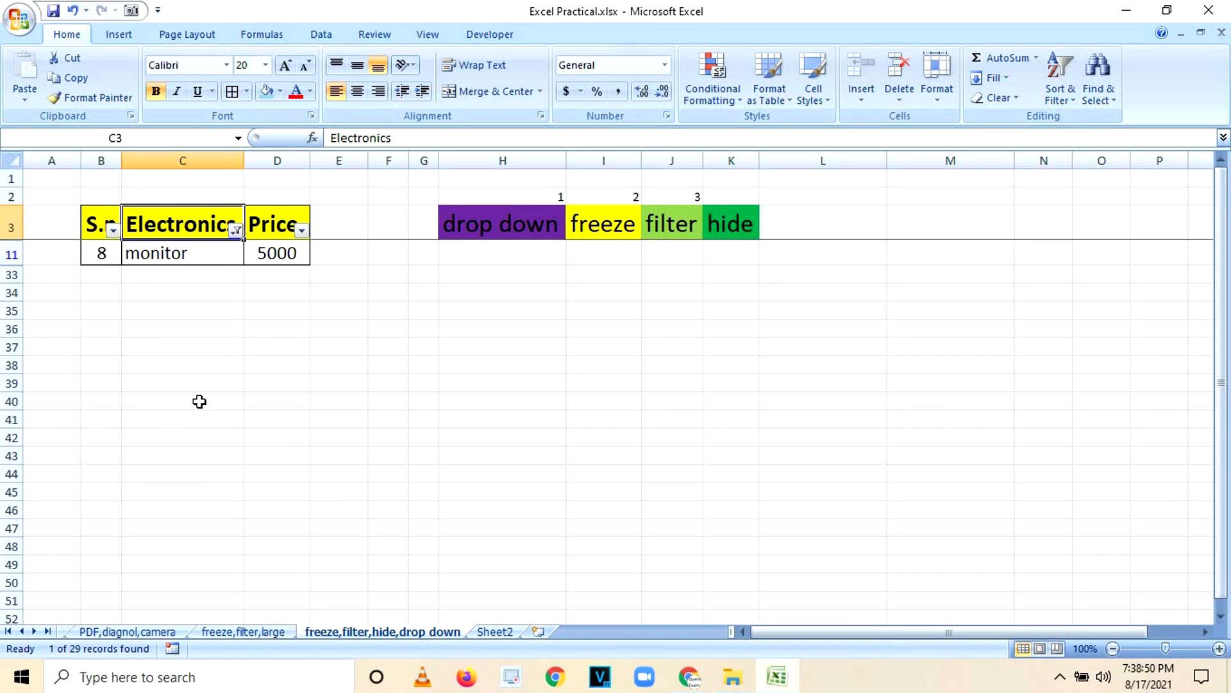
- Reset the Electronics column filter to include all entries
scroll(196, 480, down, 10)
scroll(194, 478, up, 10)
scroll(192, 333, down, 5)
scroll(213, 279, up, 5)
click(234, 230)
click(90, 373)
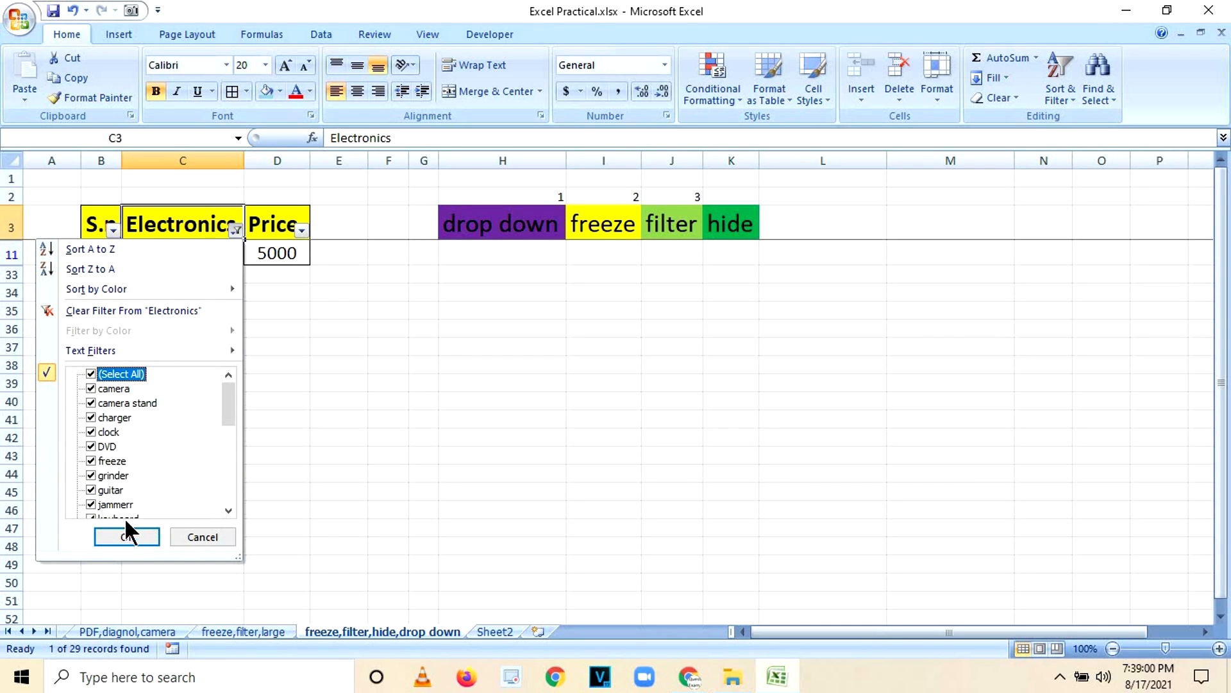
click(91, 374)
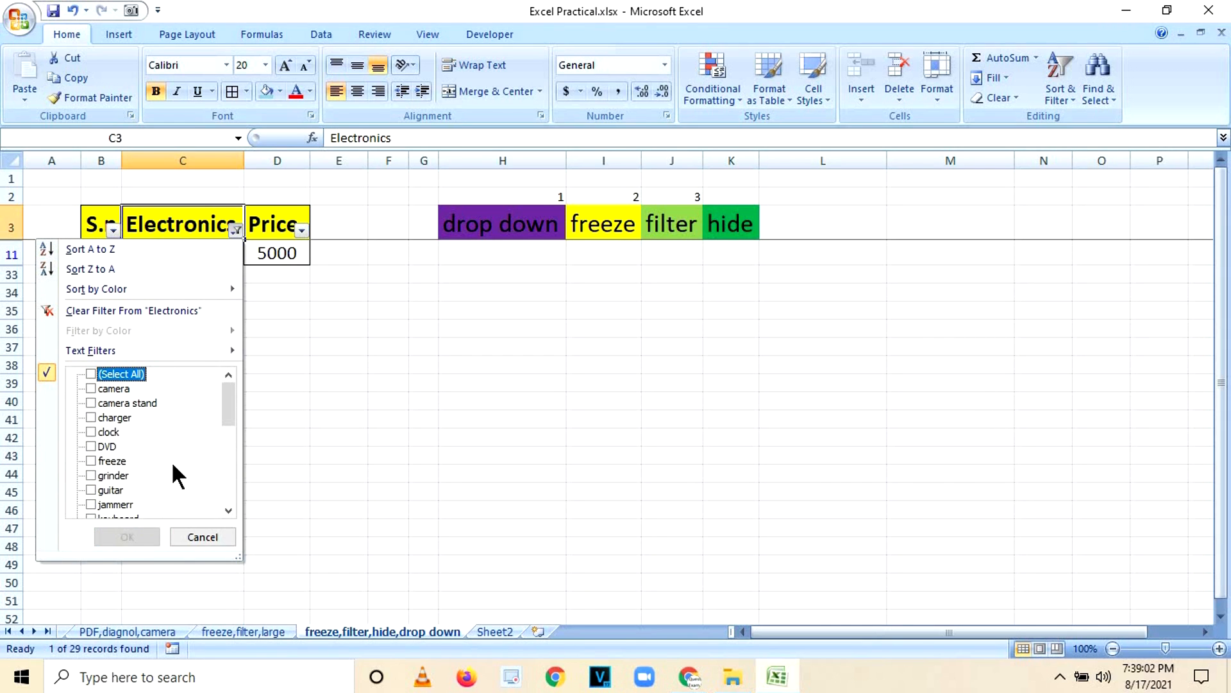
click(91, 373)
click(127, 537)
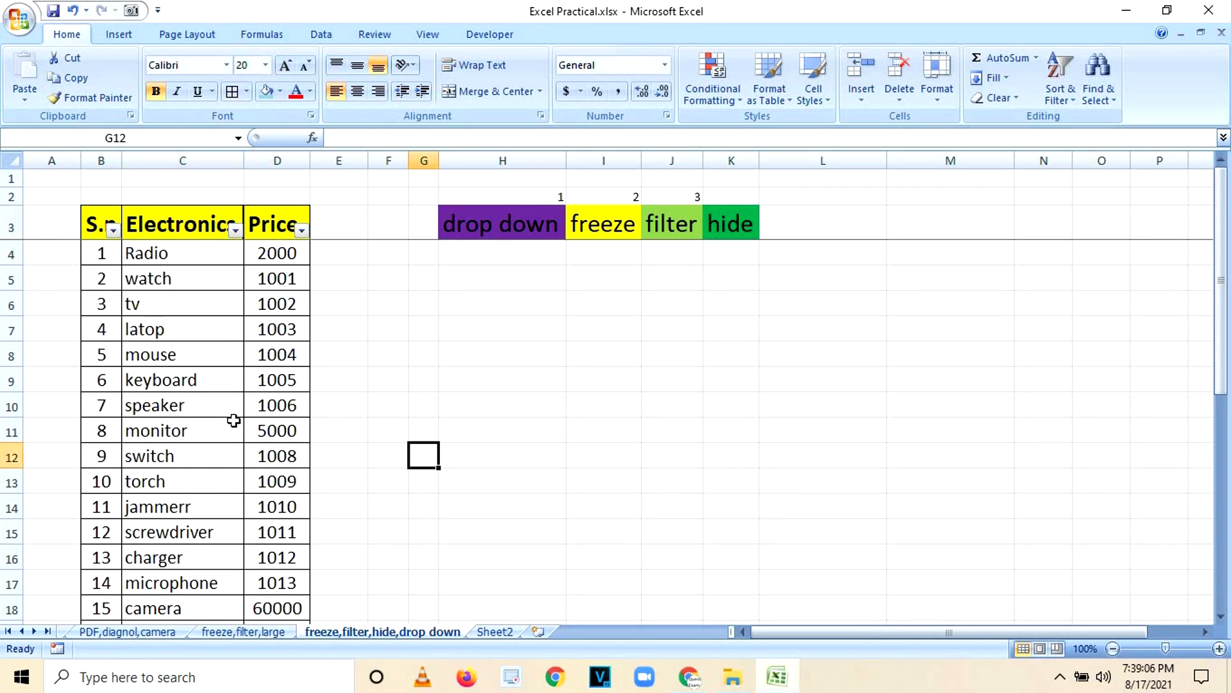
- Examine the unfiltered electronics table from its first entries to below its last row under the frozen header
scroll(198, 370, down, 5)
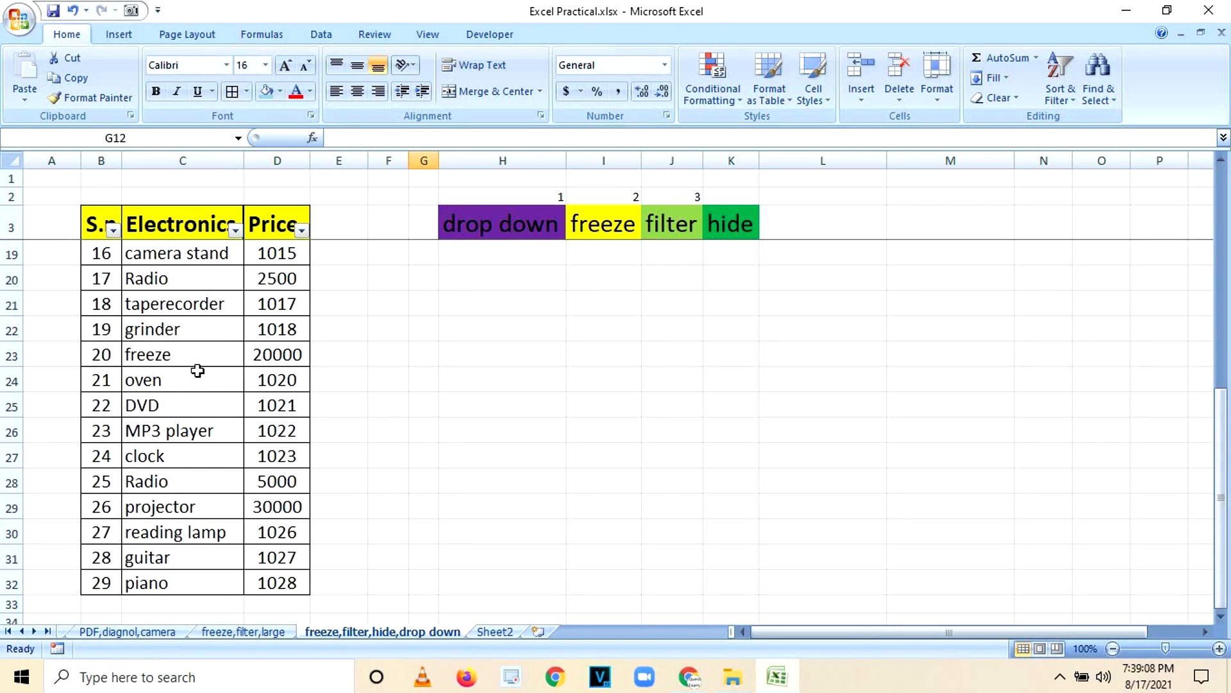
scroll(197, 371, up, 5)
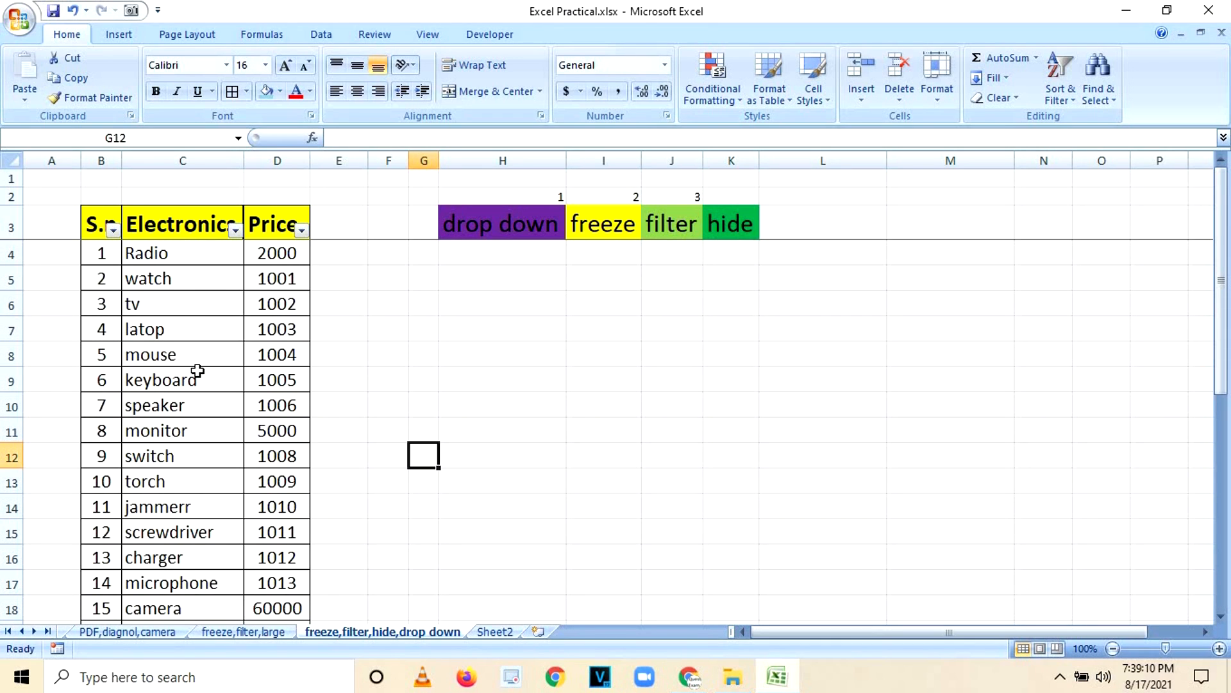
scroll(198, 371, down, 10)
scroll(198, 371, up, 5)
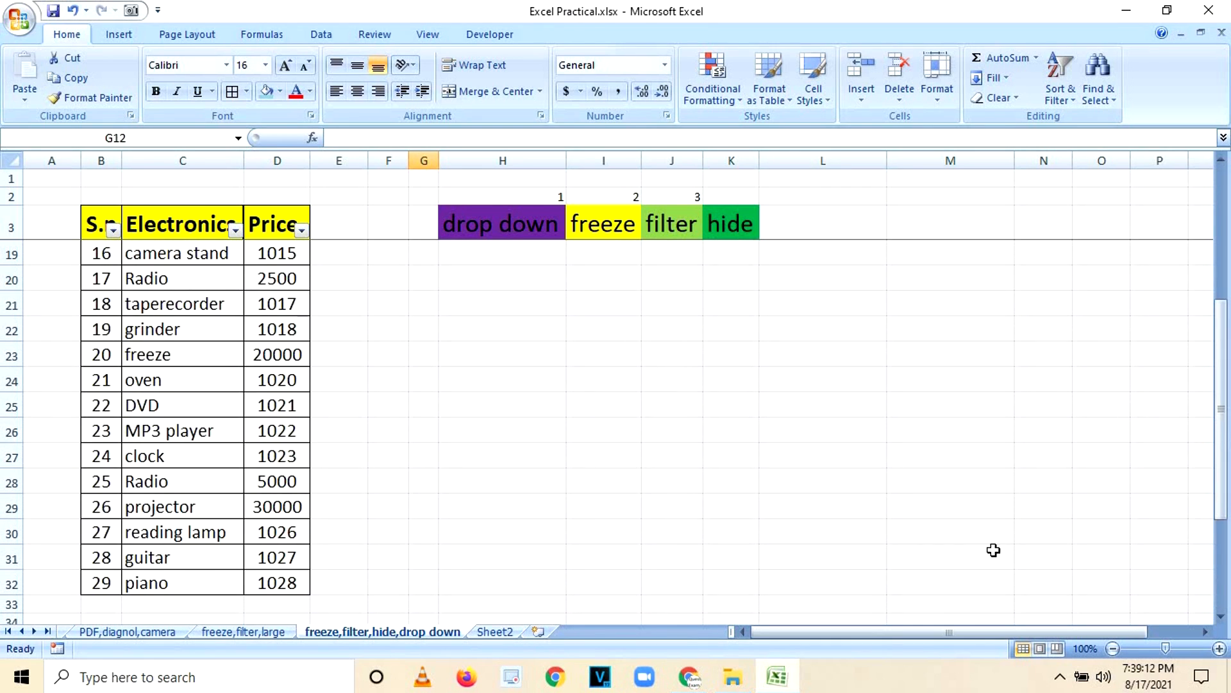
drag(1222, 357, 1201, 411)
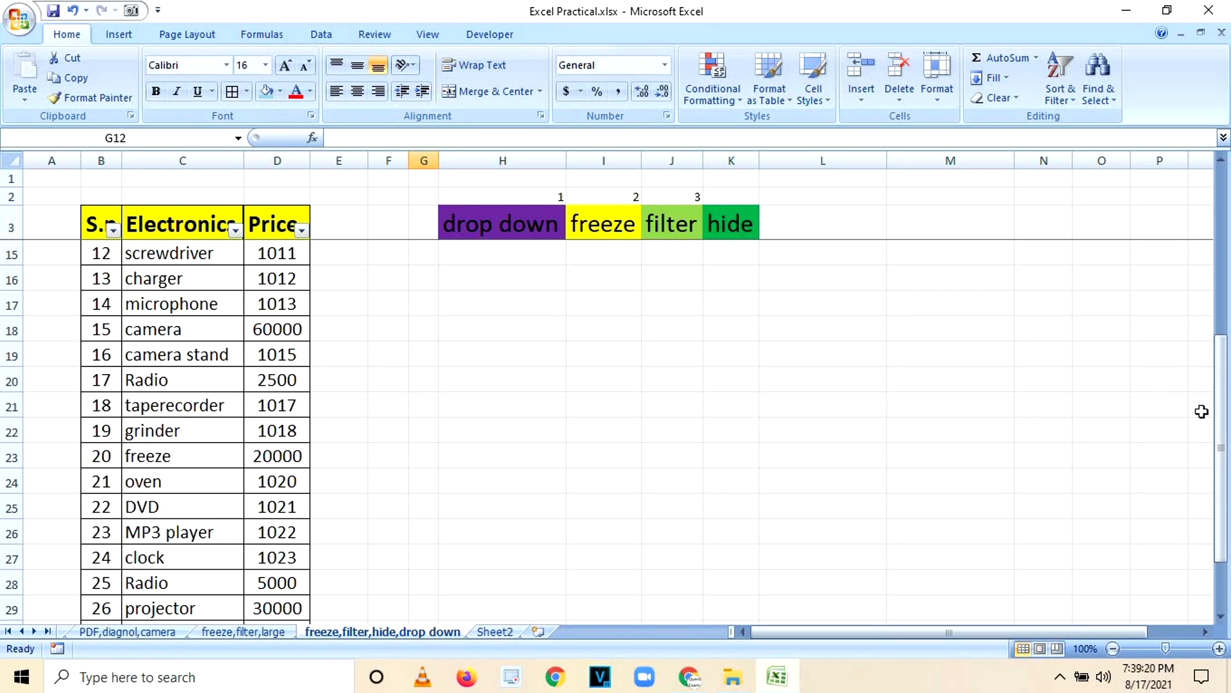
scroll(138, 462, down, 19)
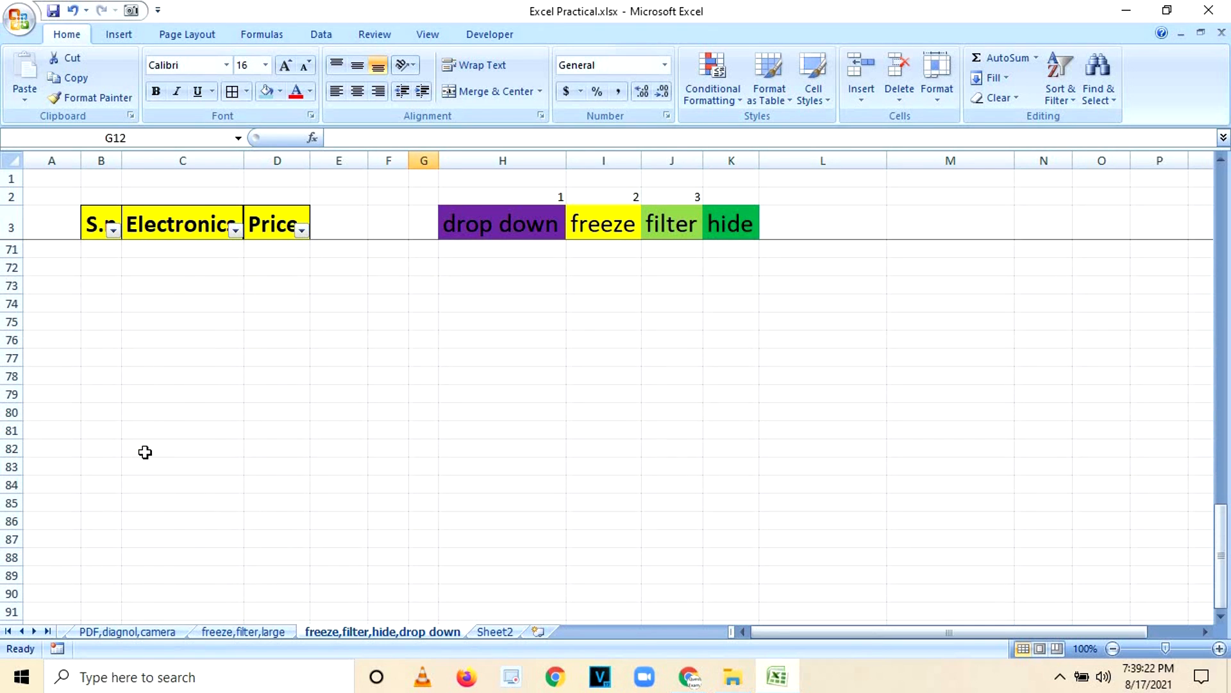
- Number the hide heading by entering 4 in cell K2 above it
scroll(145, 452, up, 20)
scroll(205, 415, down, 5)
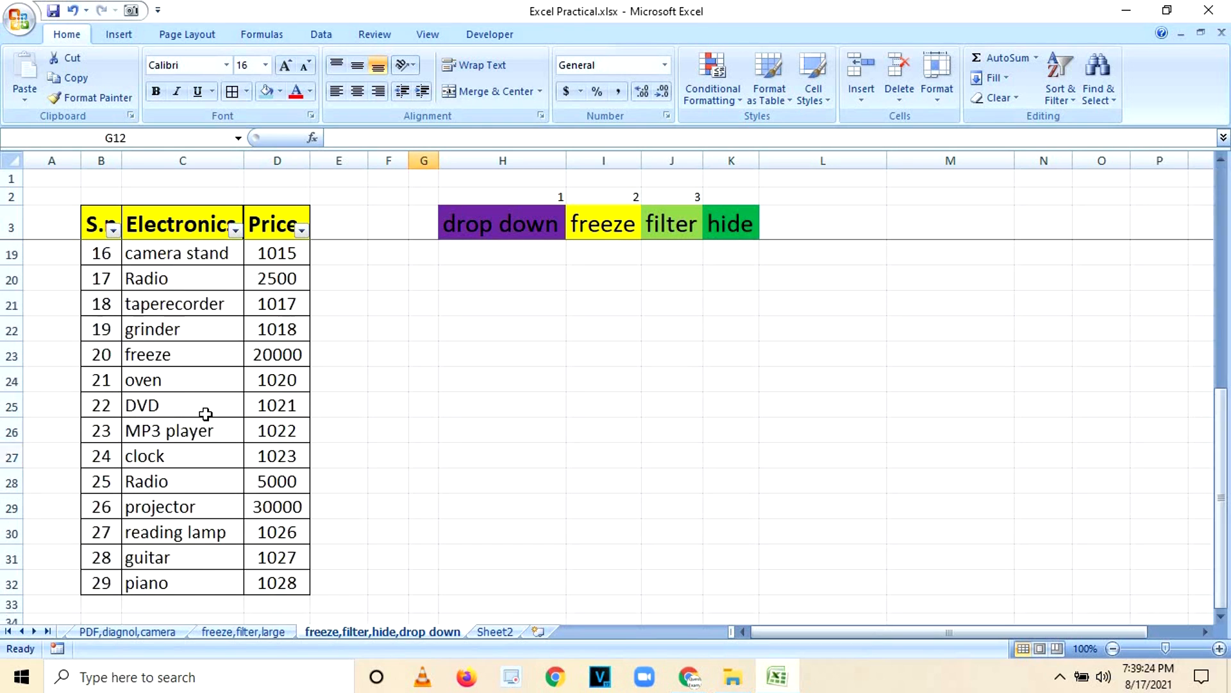
scroll(205, 413, up, 5)
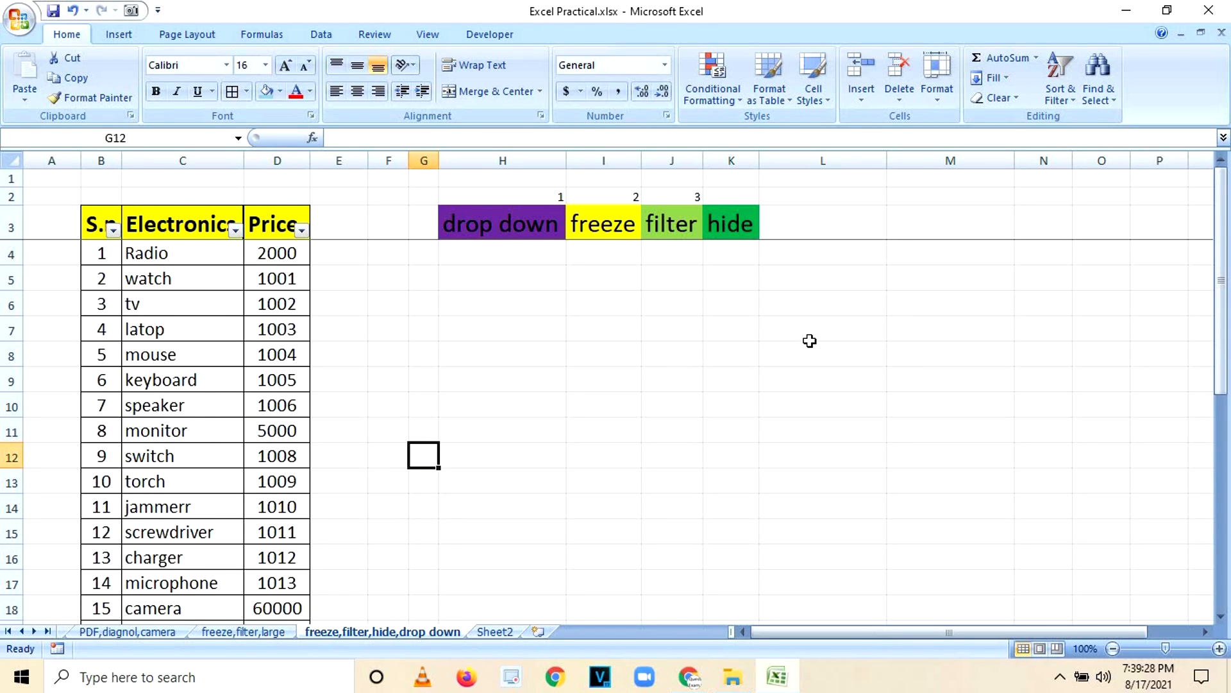
drag(1223, 354, 1222, 313)
click(736, 220)
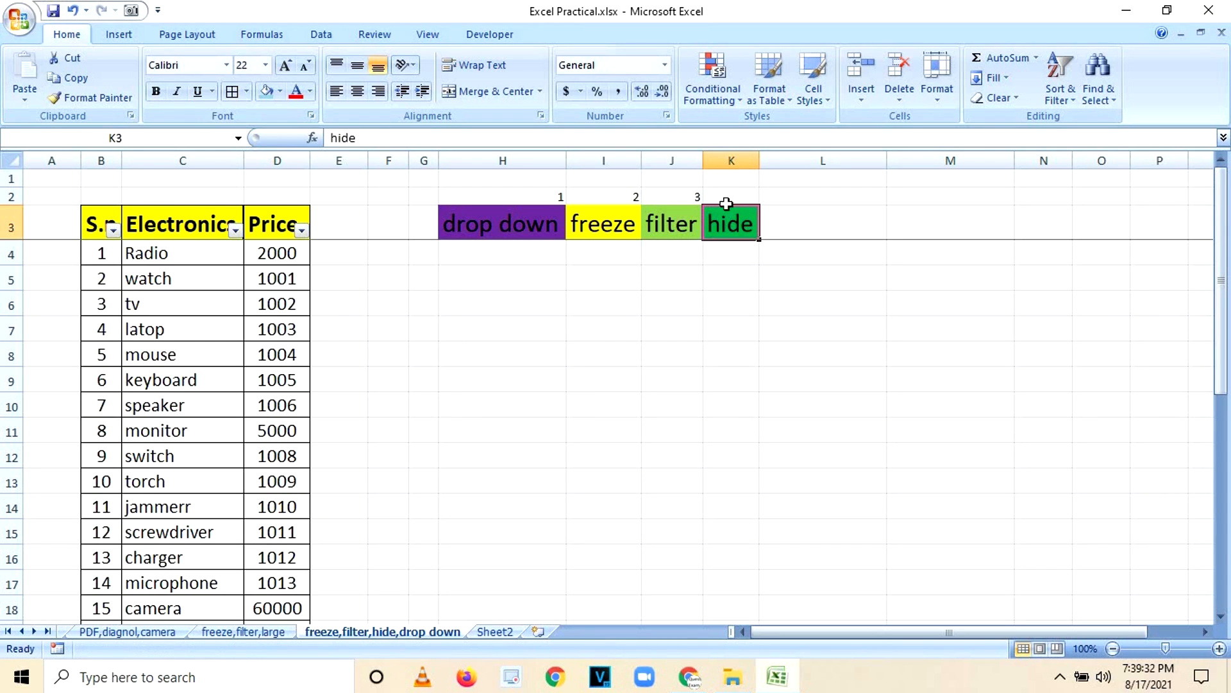
click(725, 195)
text(4)
click(867, 438)
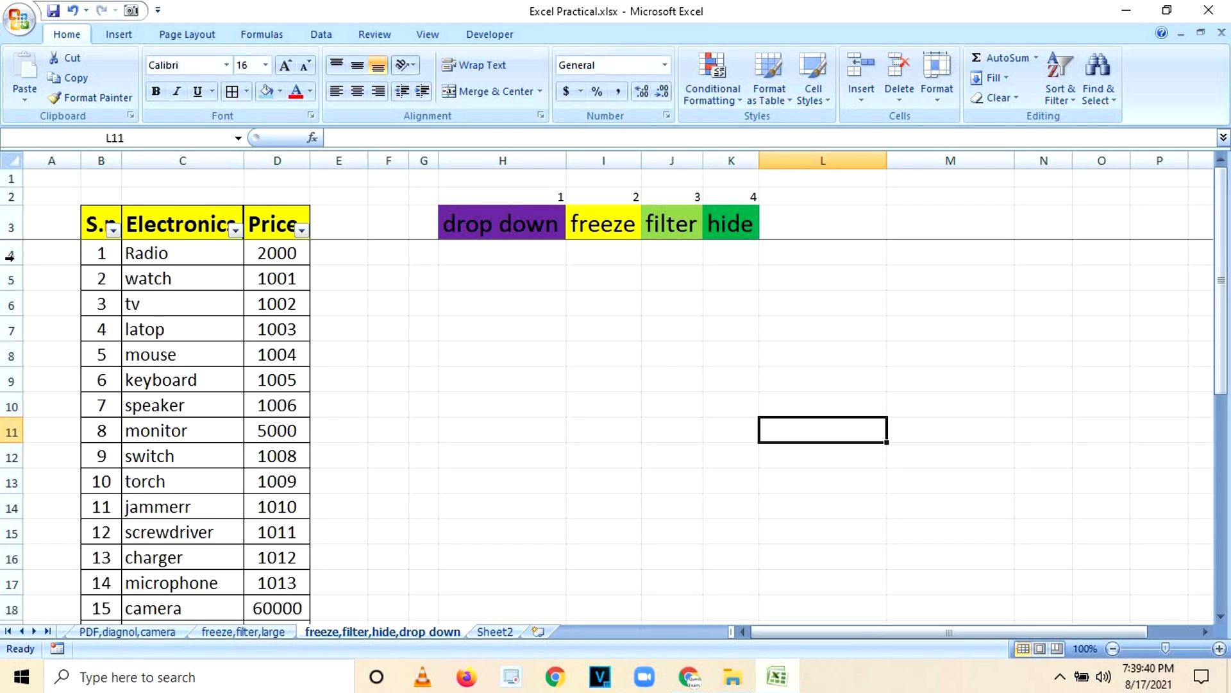
drag(9, 255, 11, 596)
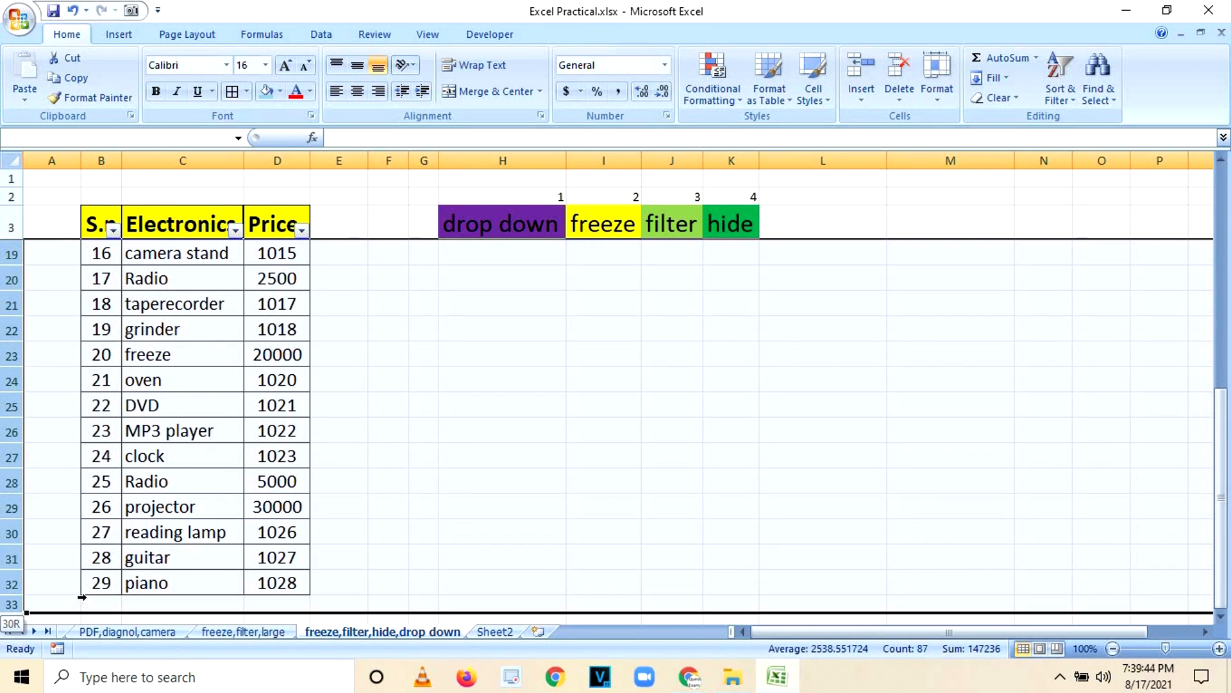
drag(1222, 450, 1209, 164)
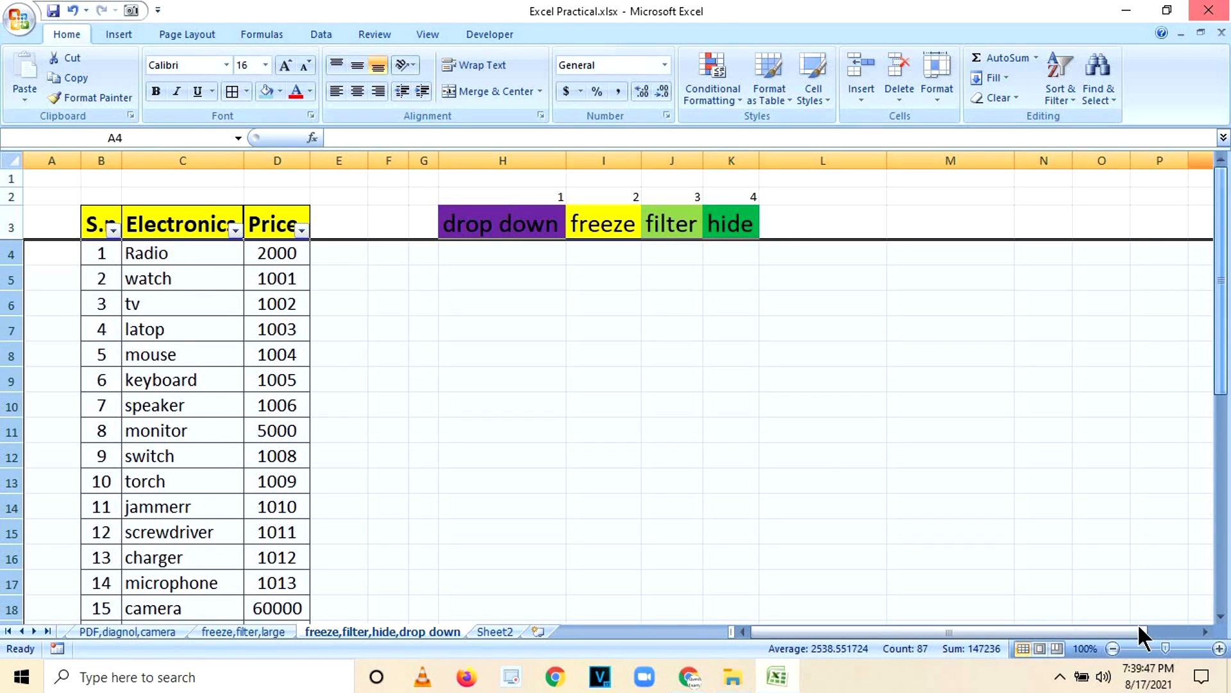
right_click(179, 286)
click(105, 253)
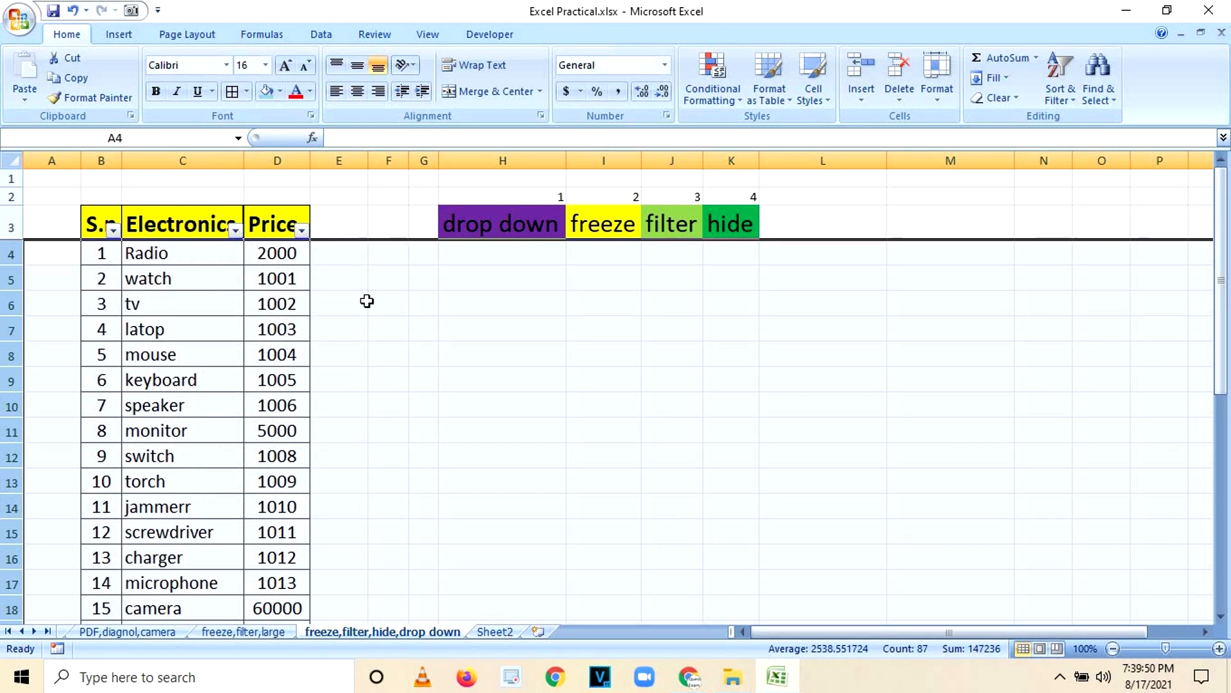
click(282, 300)
click(99, 254)
drag(170, 286, 270, 580)
click(272, 582)
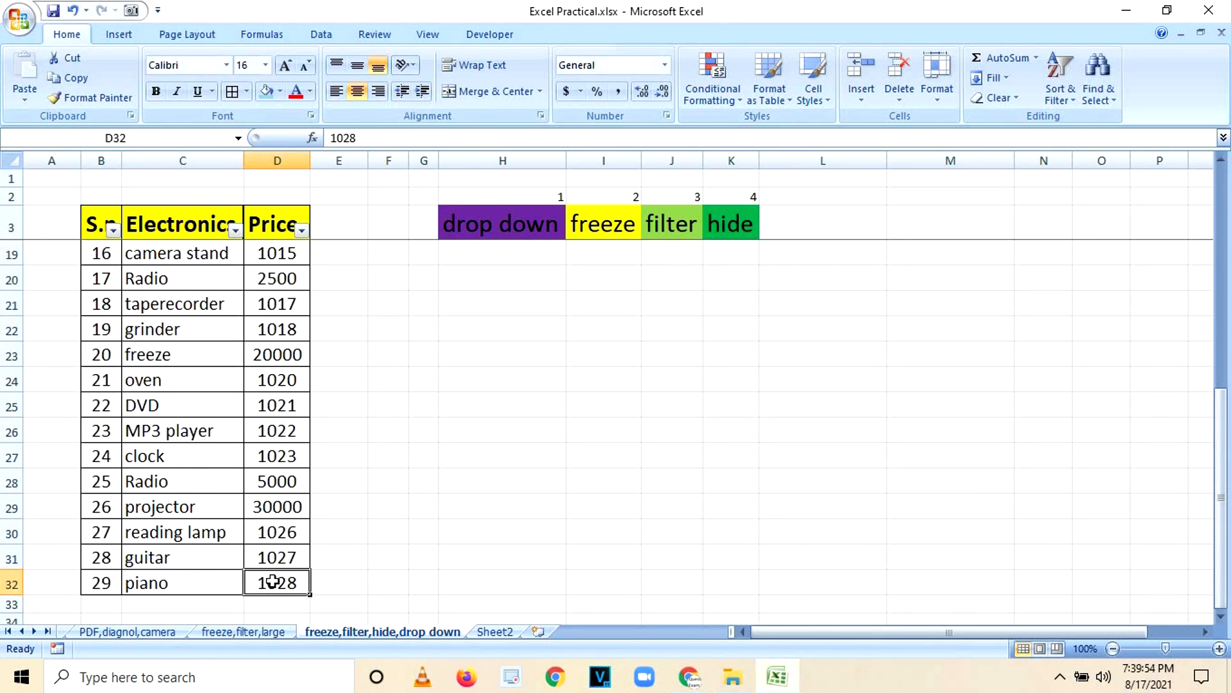
scroll(163, 412, up, 5)
drag(102, 250, 259, 609)
click(259, 609)
drag(257, 557, 247, 458)
- Hide the contents of cells B4:D17 in the electronics table by applying the custom number format ;;;
drag(104, 253, 265, 579)
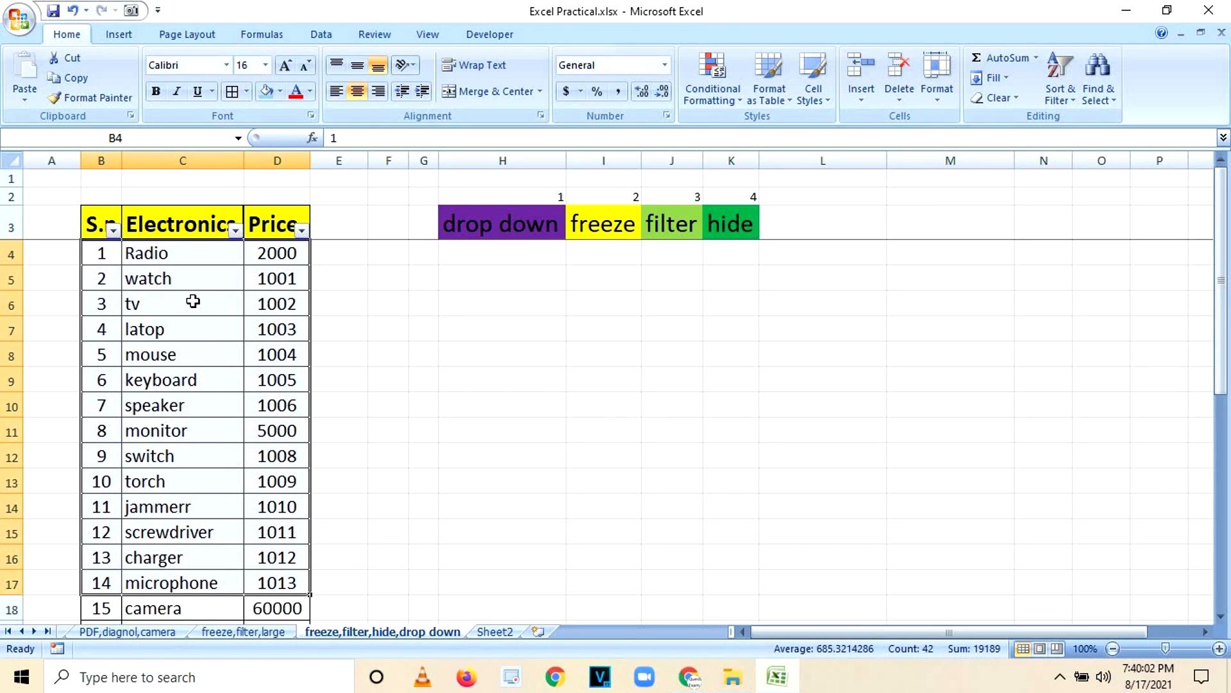
right_click(193, 310)
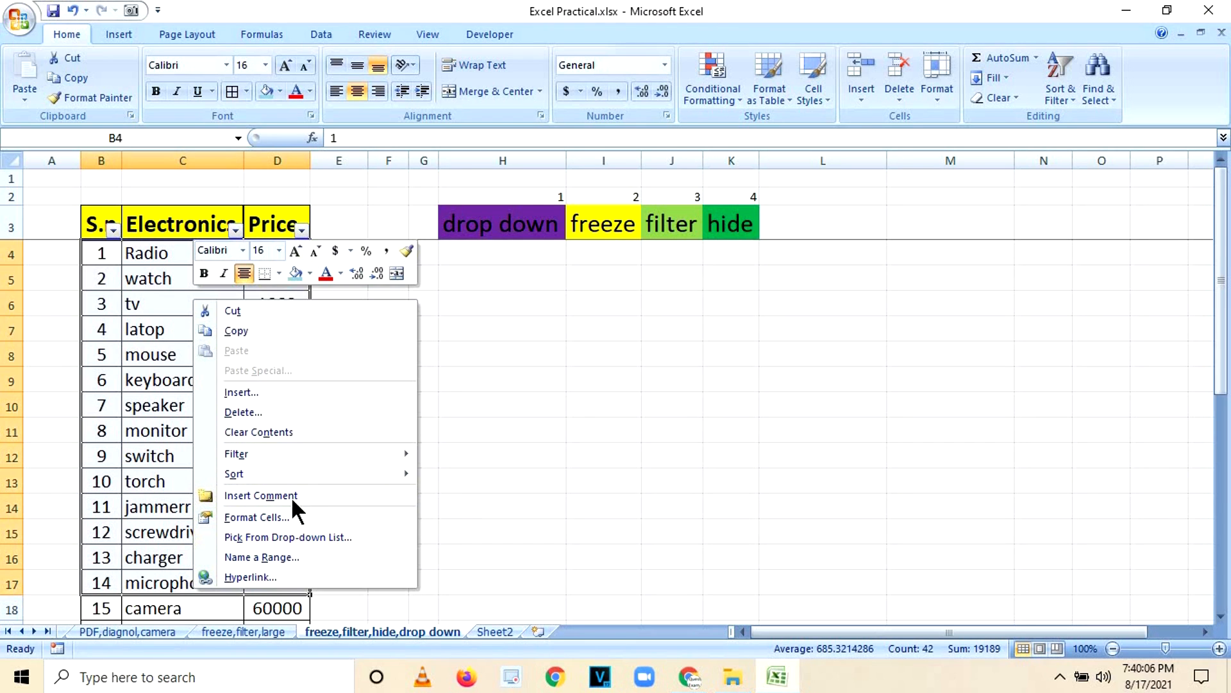
key(Escape)
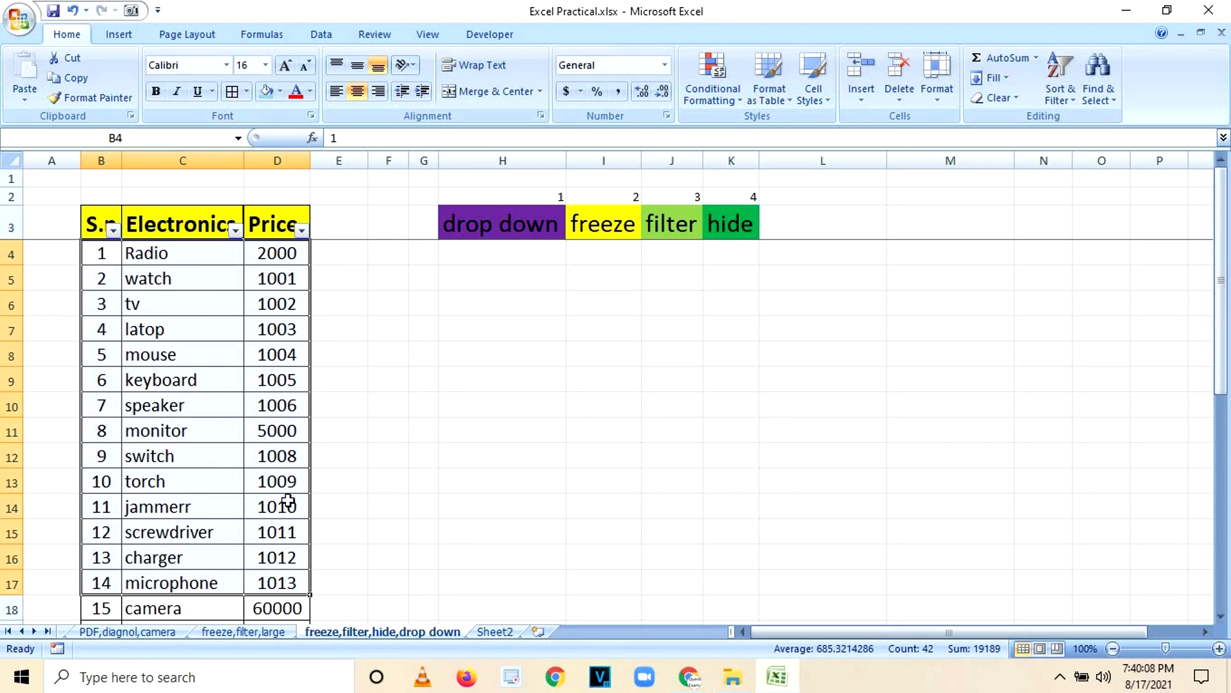
drag(283, 249, 916, 176)
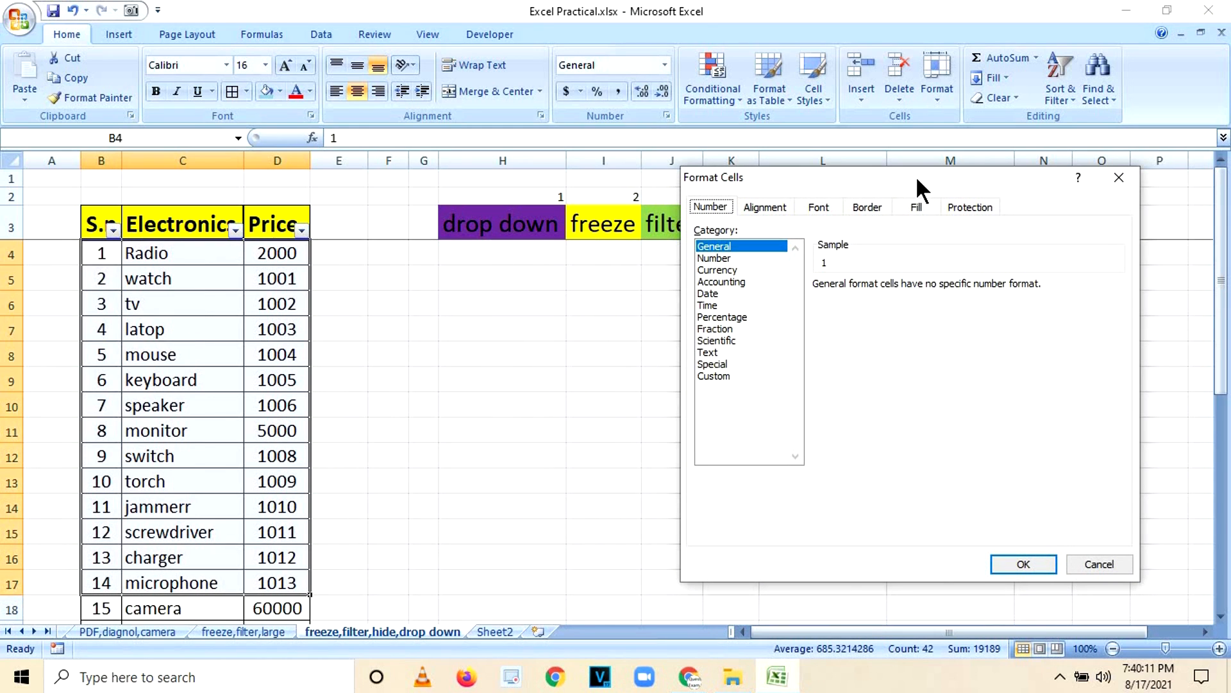
click(717, 376)
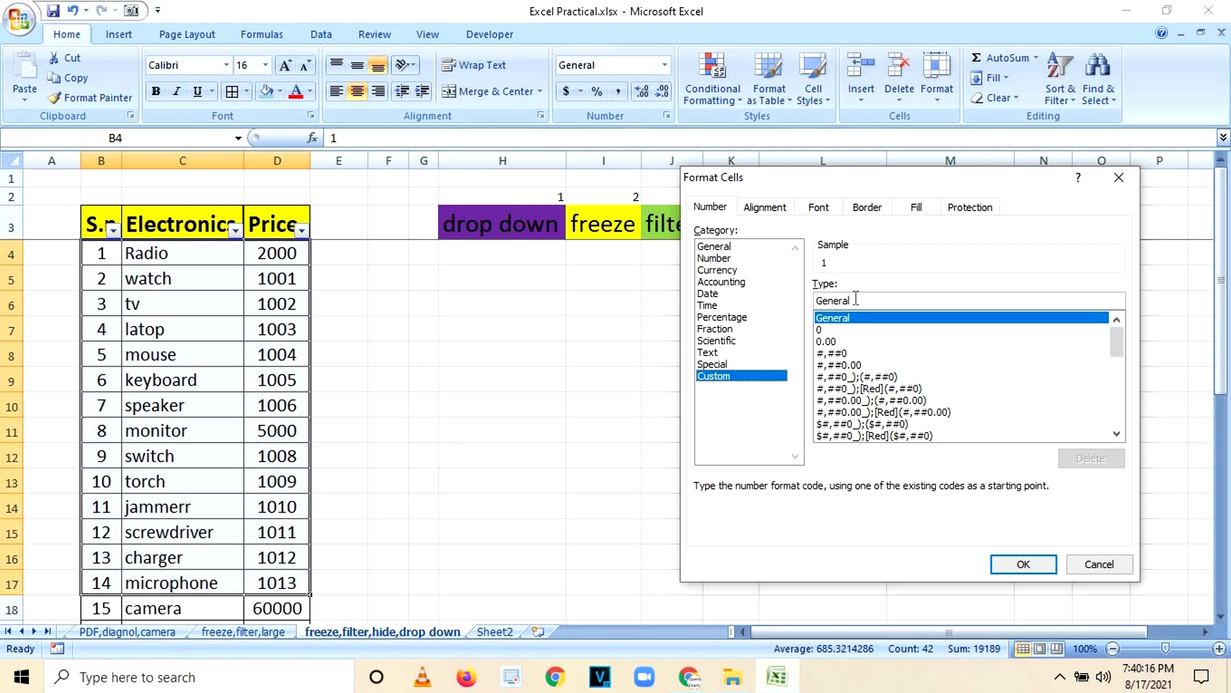
drag(856, 299, 806, 295)
text(;;;)
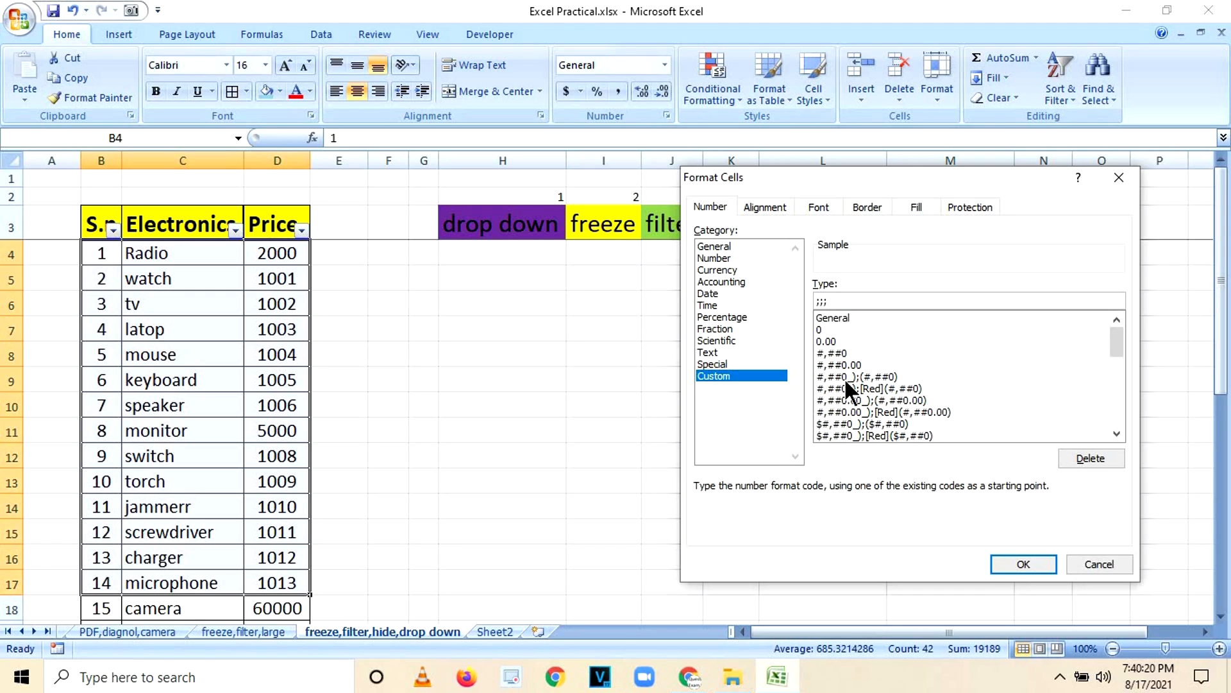
click(1024, 564)
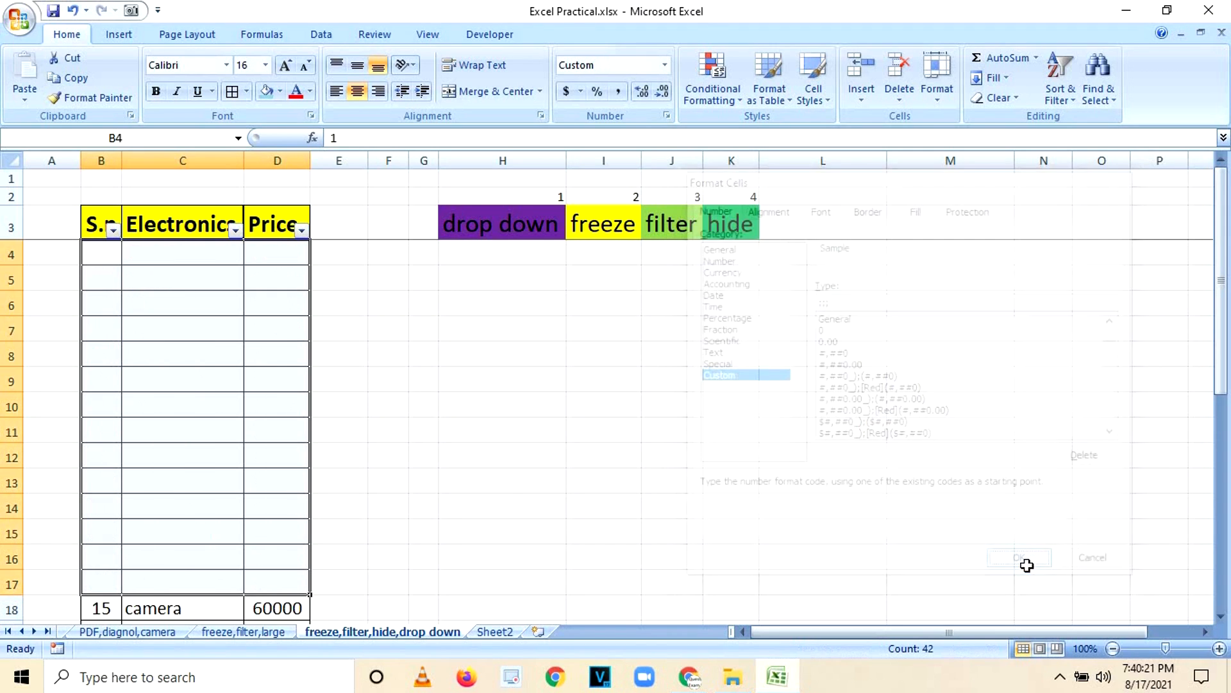
click(511, 490)
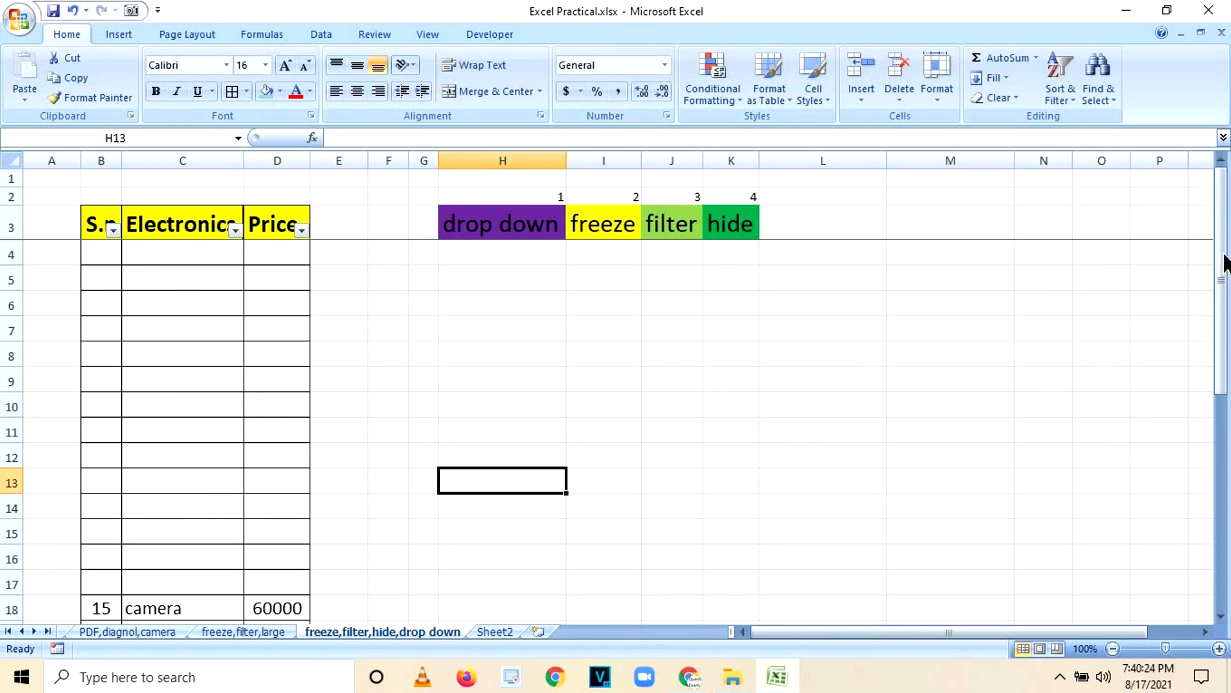
drag(1223, 244, 1007, 237)
- Clear the custom number format code from cells B4:D17 to unhide the table entries
drag(104, 255, 103, 279)
drag(114, 440, 282, 581)
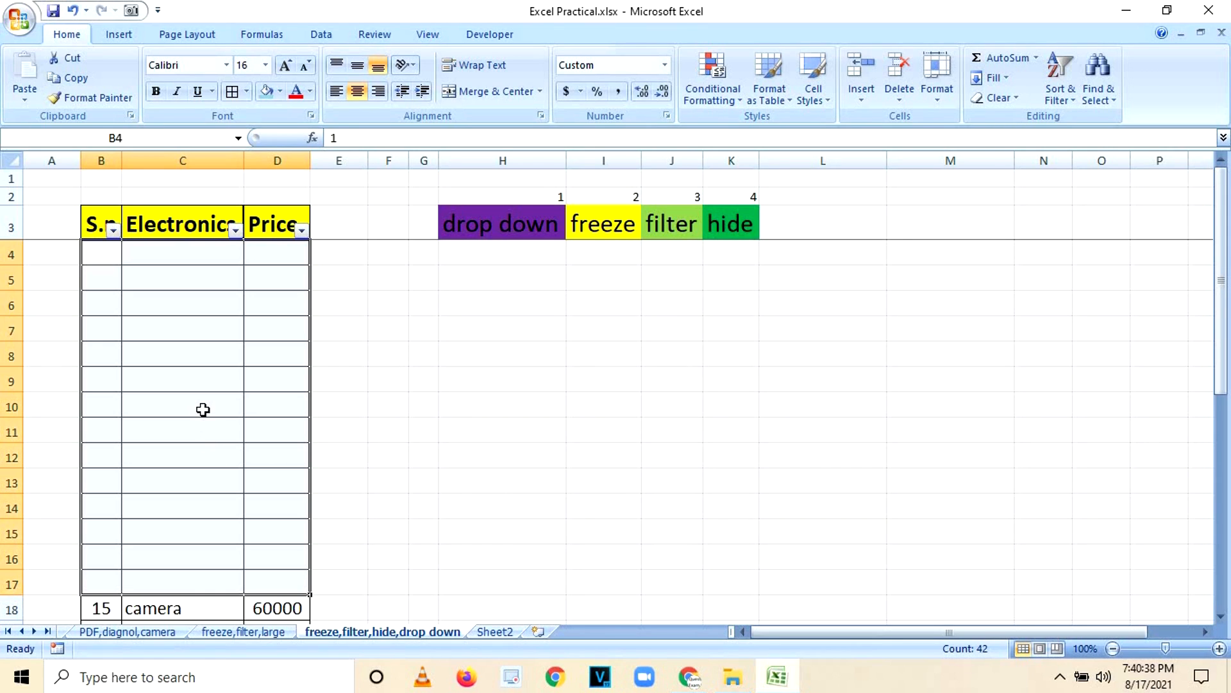
right_click(191, 304)
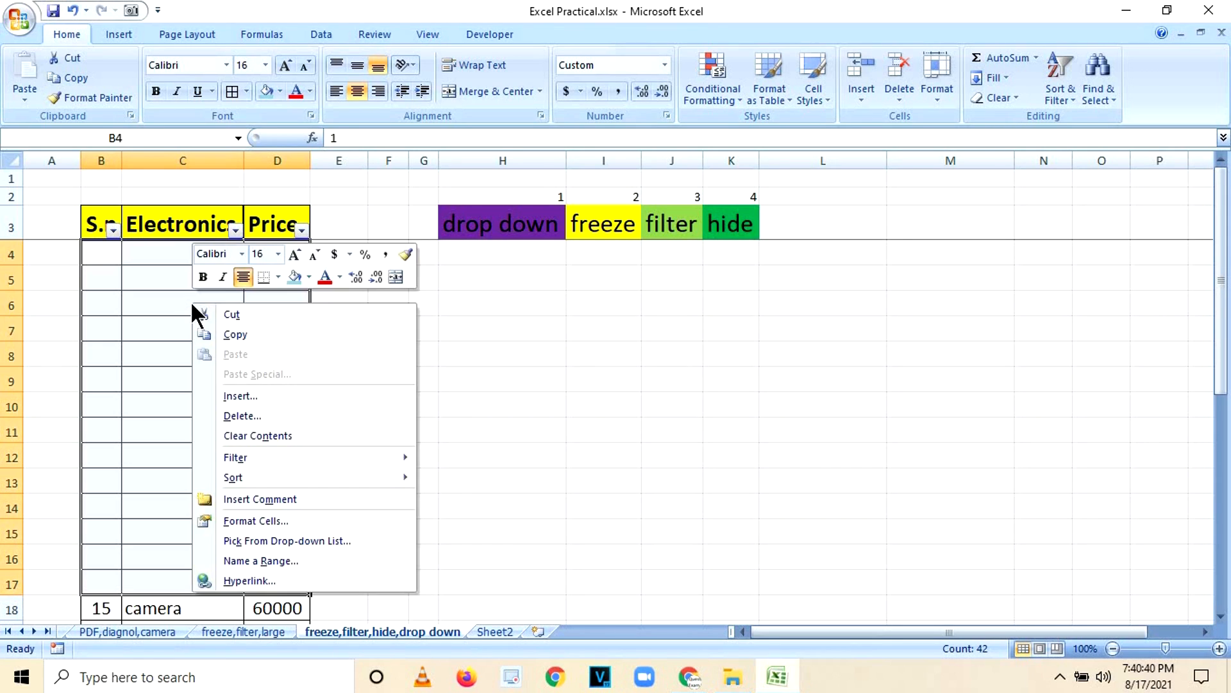
click(253, 521)
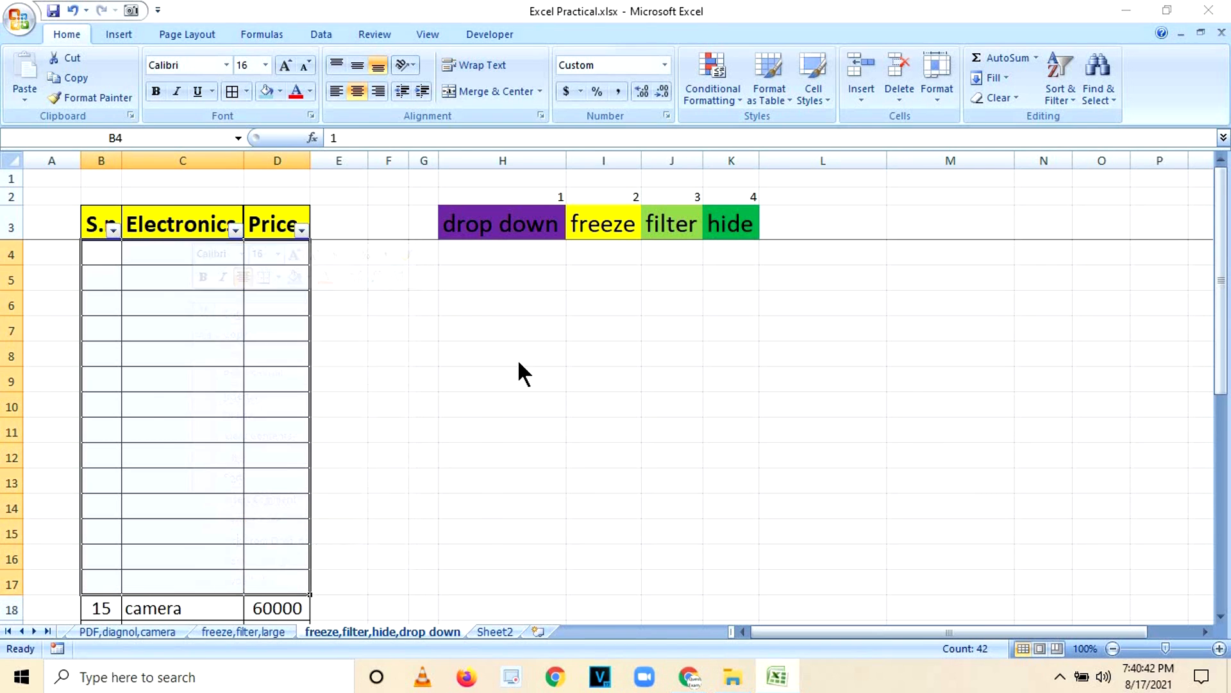
drag(213, 254, 731, 163)
click(716, 280)
key(BackSpace)
key(BackSpace)
key(BackSpace)
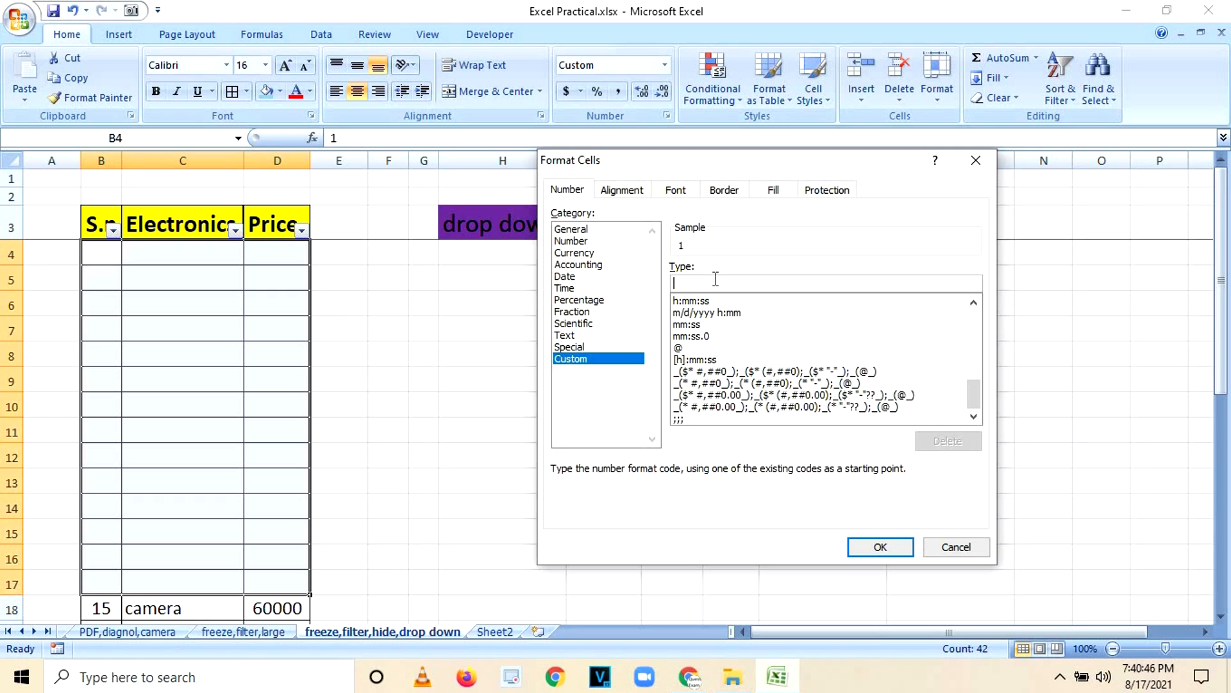
click(880, 546)
click(193, 403)
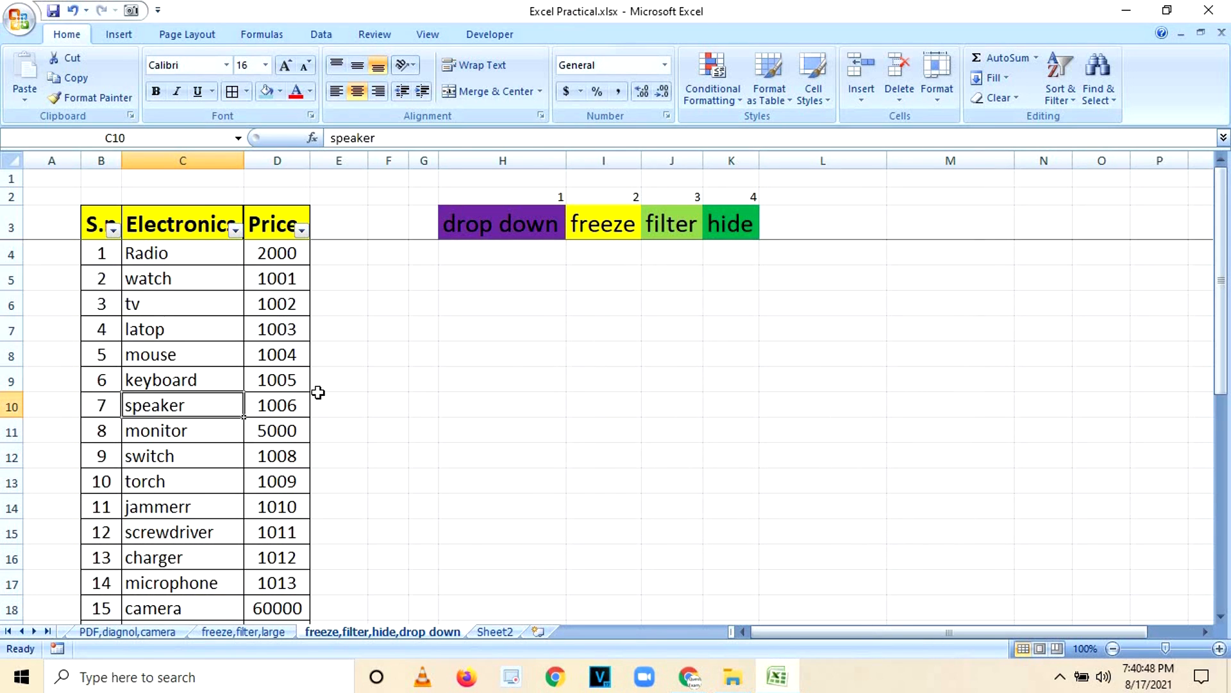
click(428, 402)
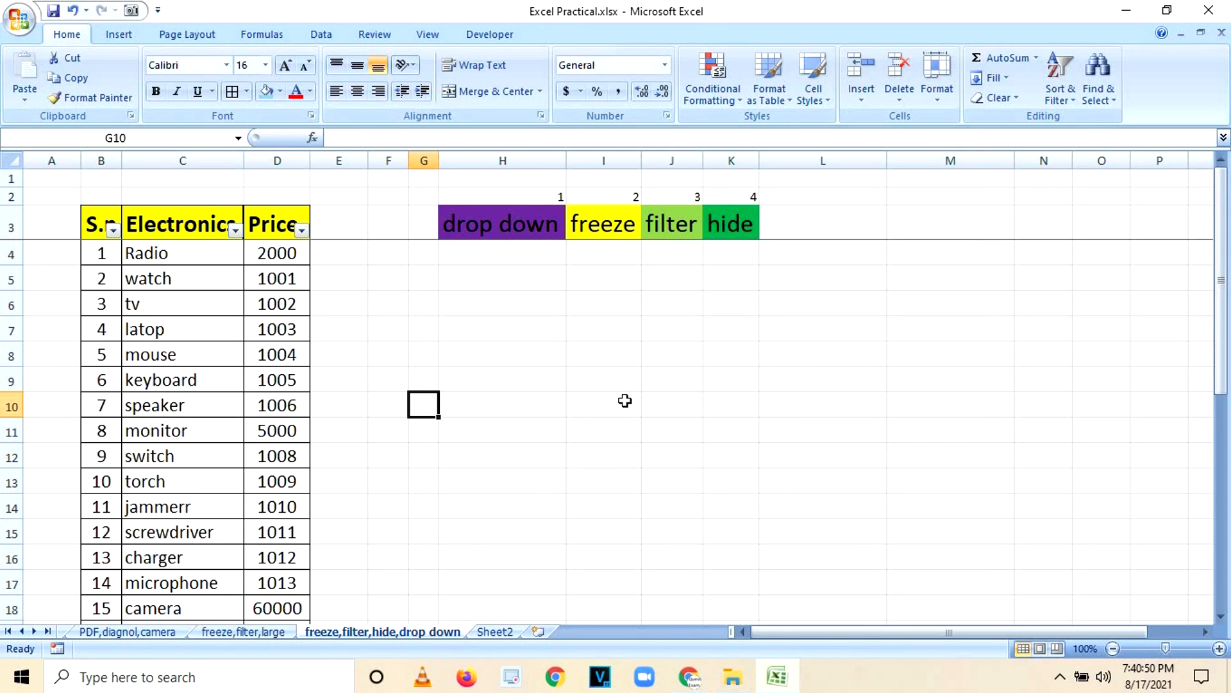